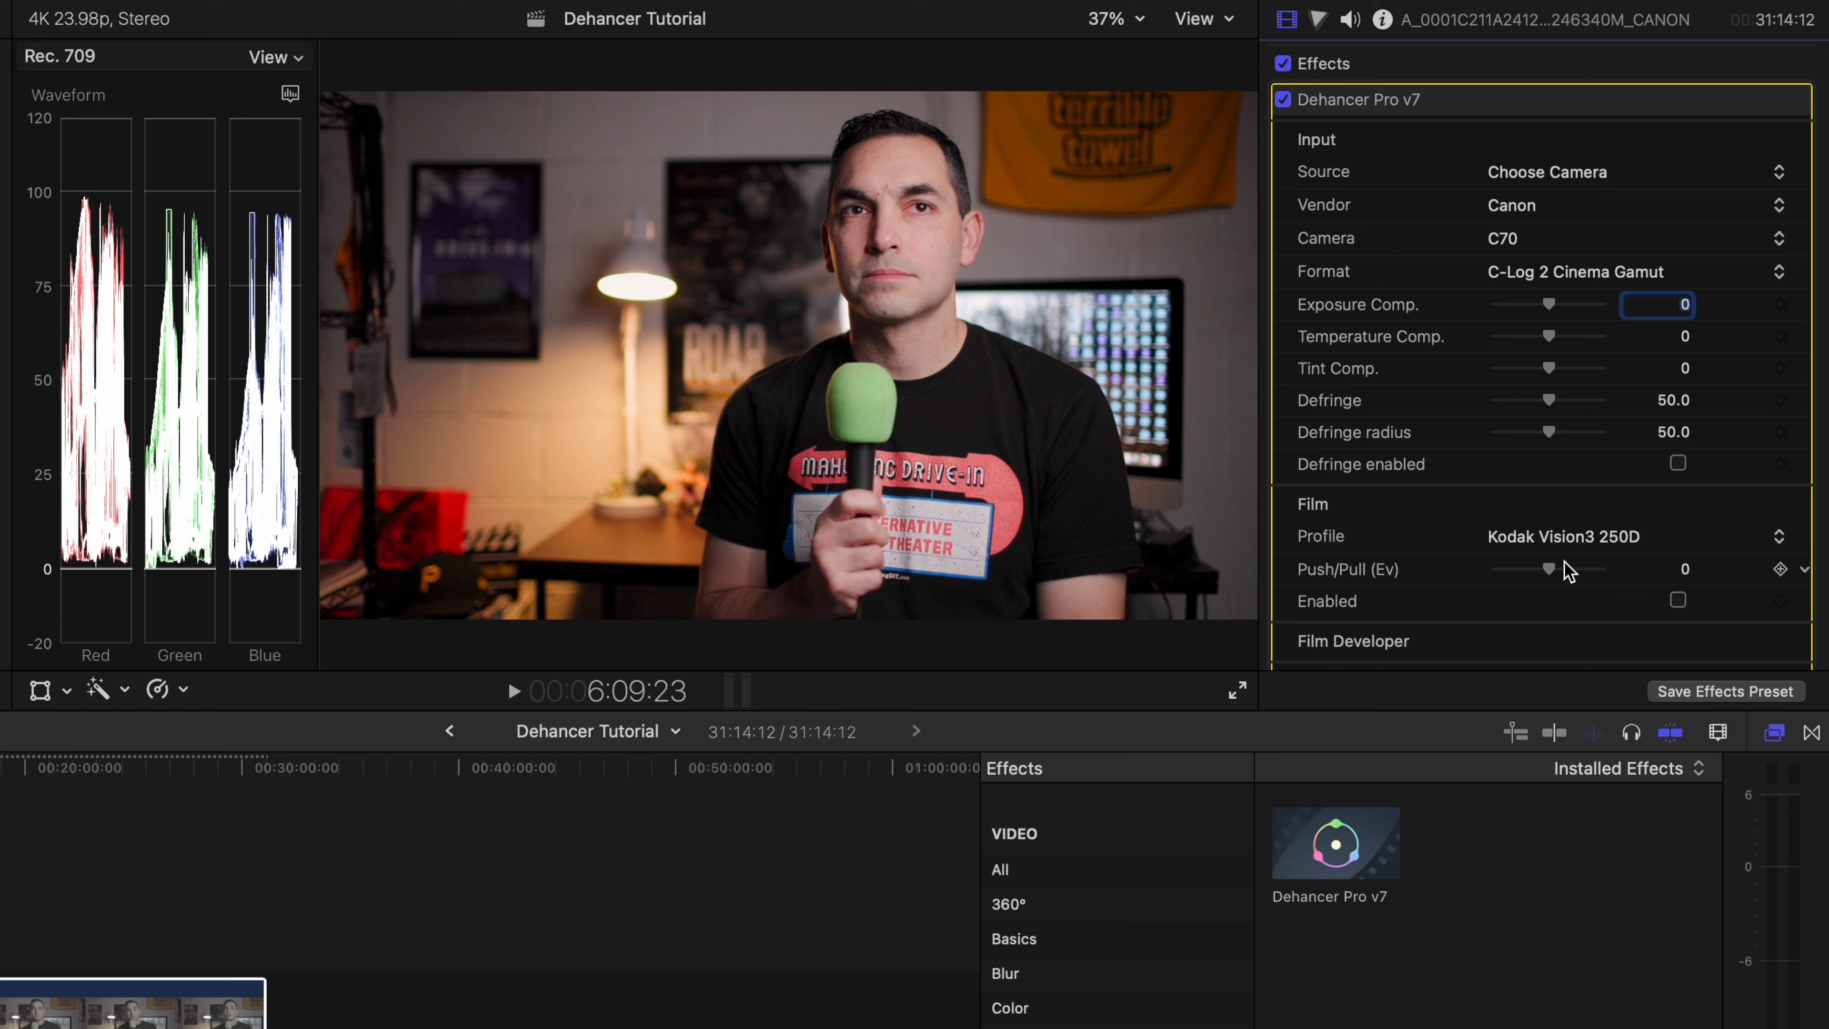
- Apply the Custom LUT effect to the clip in the timeline
click(1107, 867)
scroll(1372, 957, down, 5)
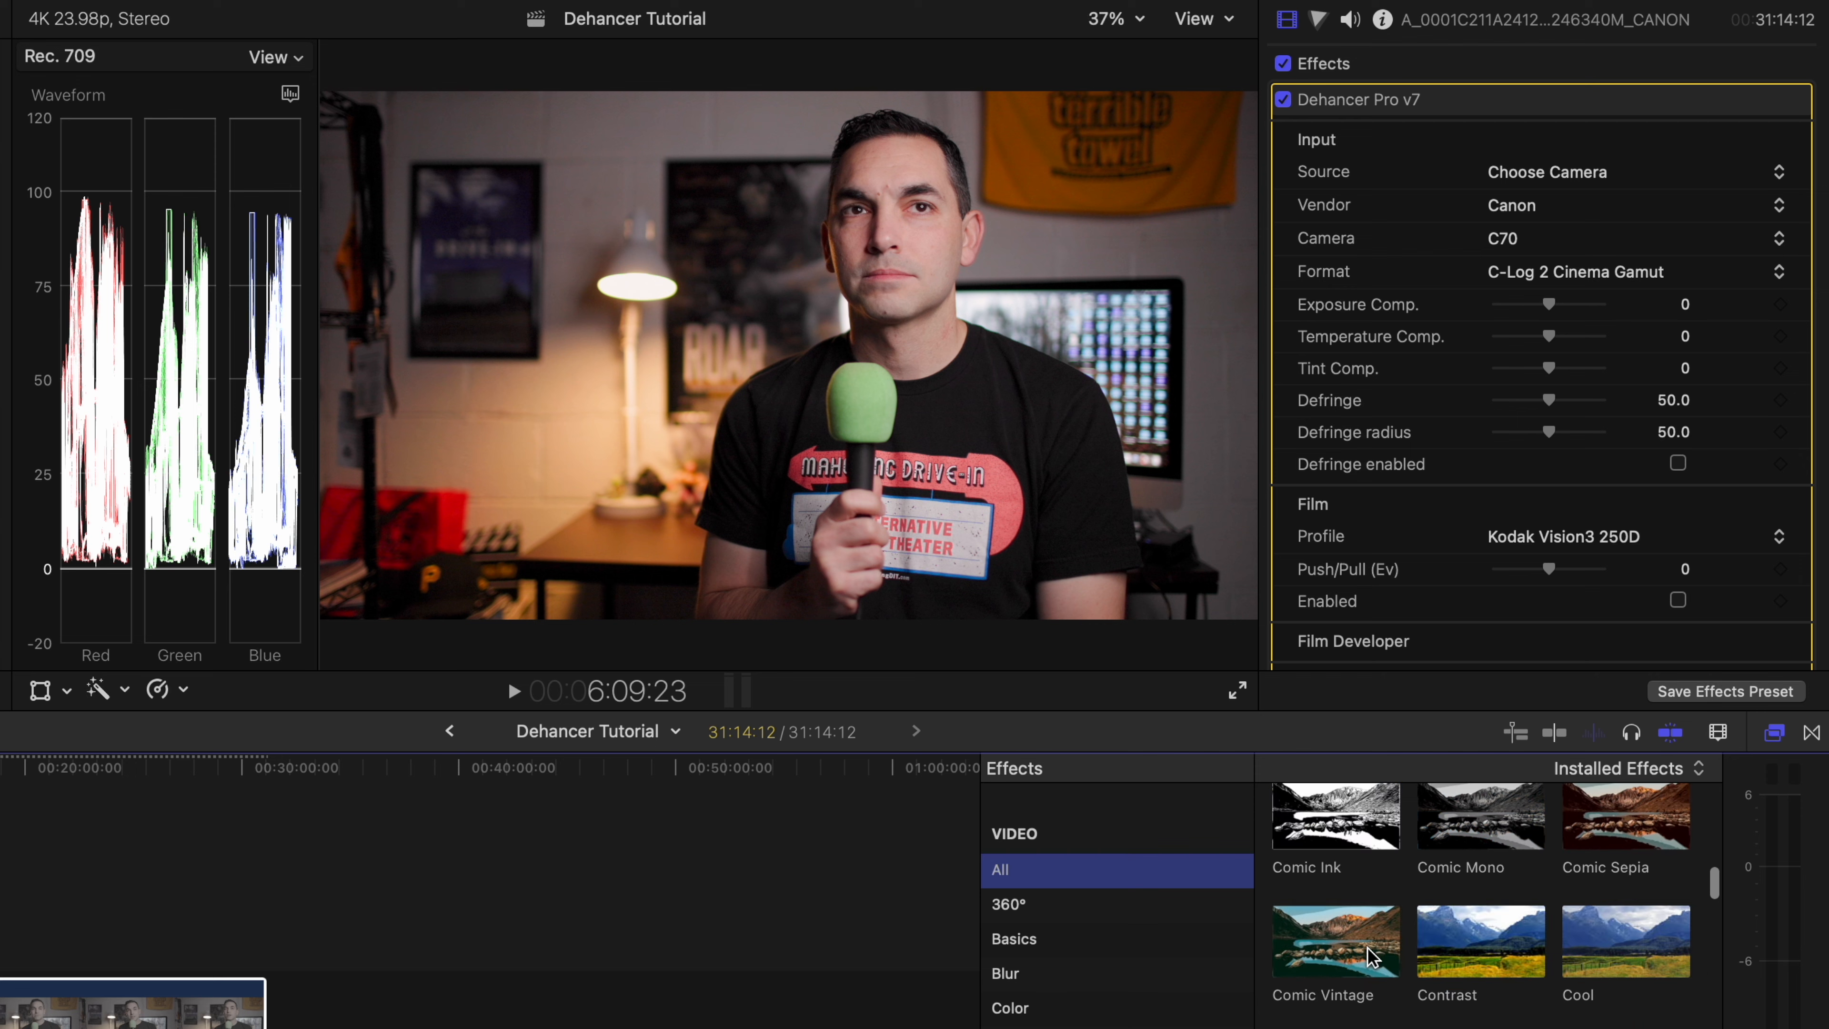
scroll(1368, 952, down, 3)
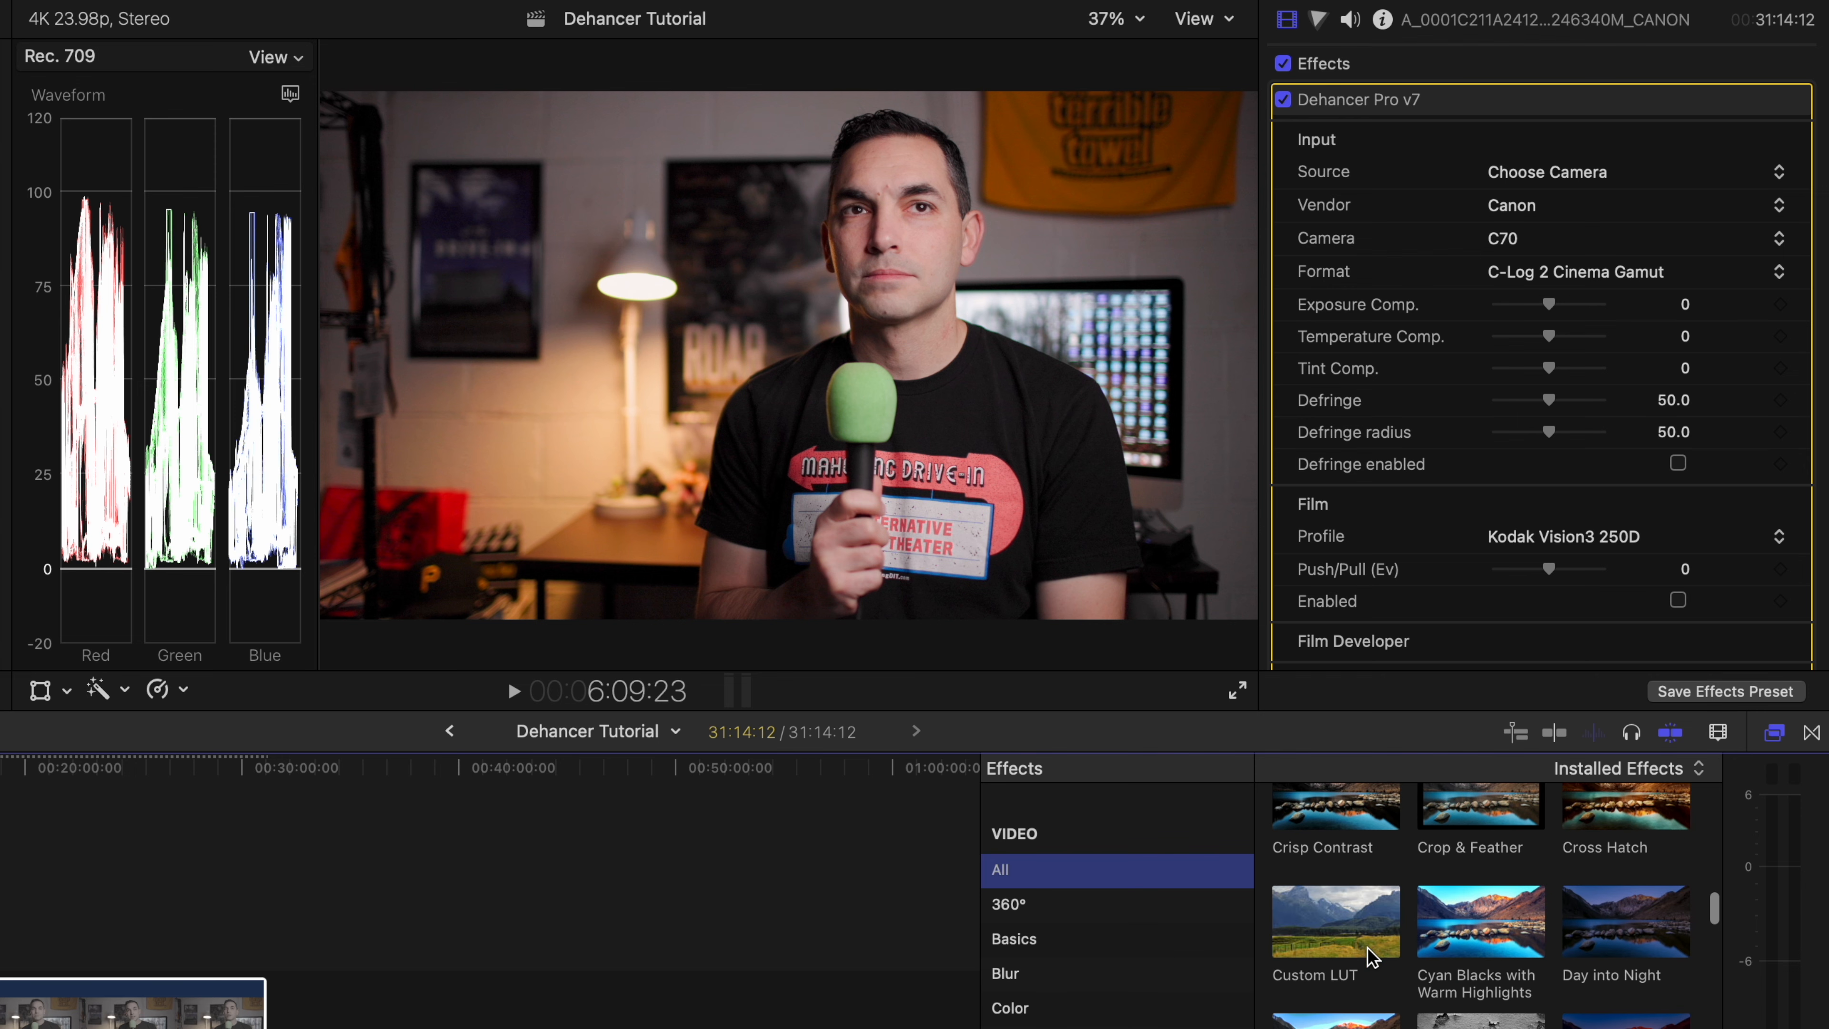
drag(1336, 936, 179, 1016)
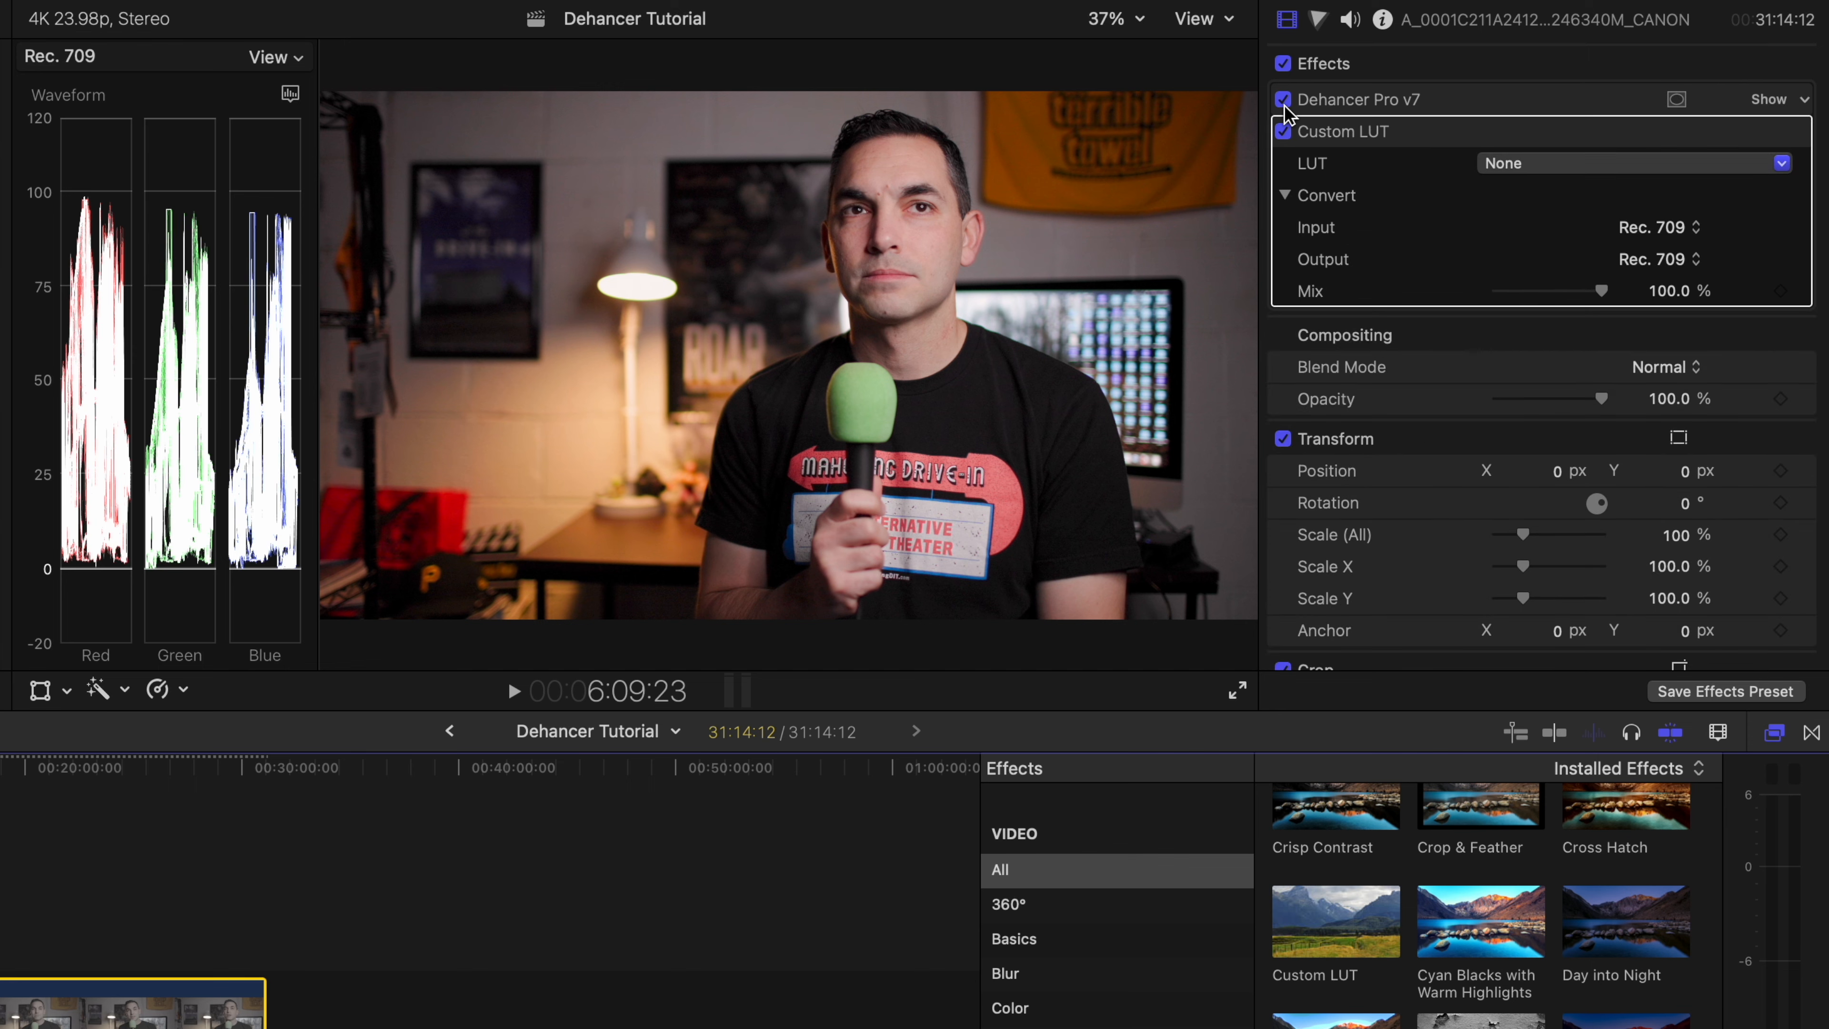
- Disable Dehancer Pro v7 and load the CinemaGamut_CanonLog2-to-BT709_WideDR_65_FF_Ver.2.0 LUT in the Custom LUT effect
click(1283, 99)
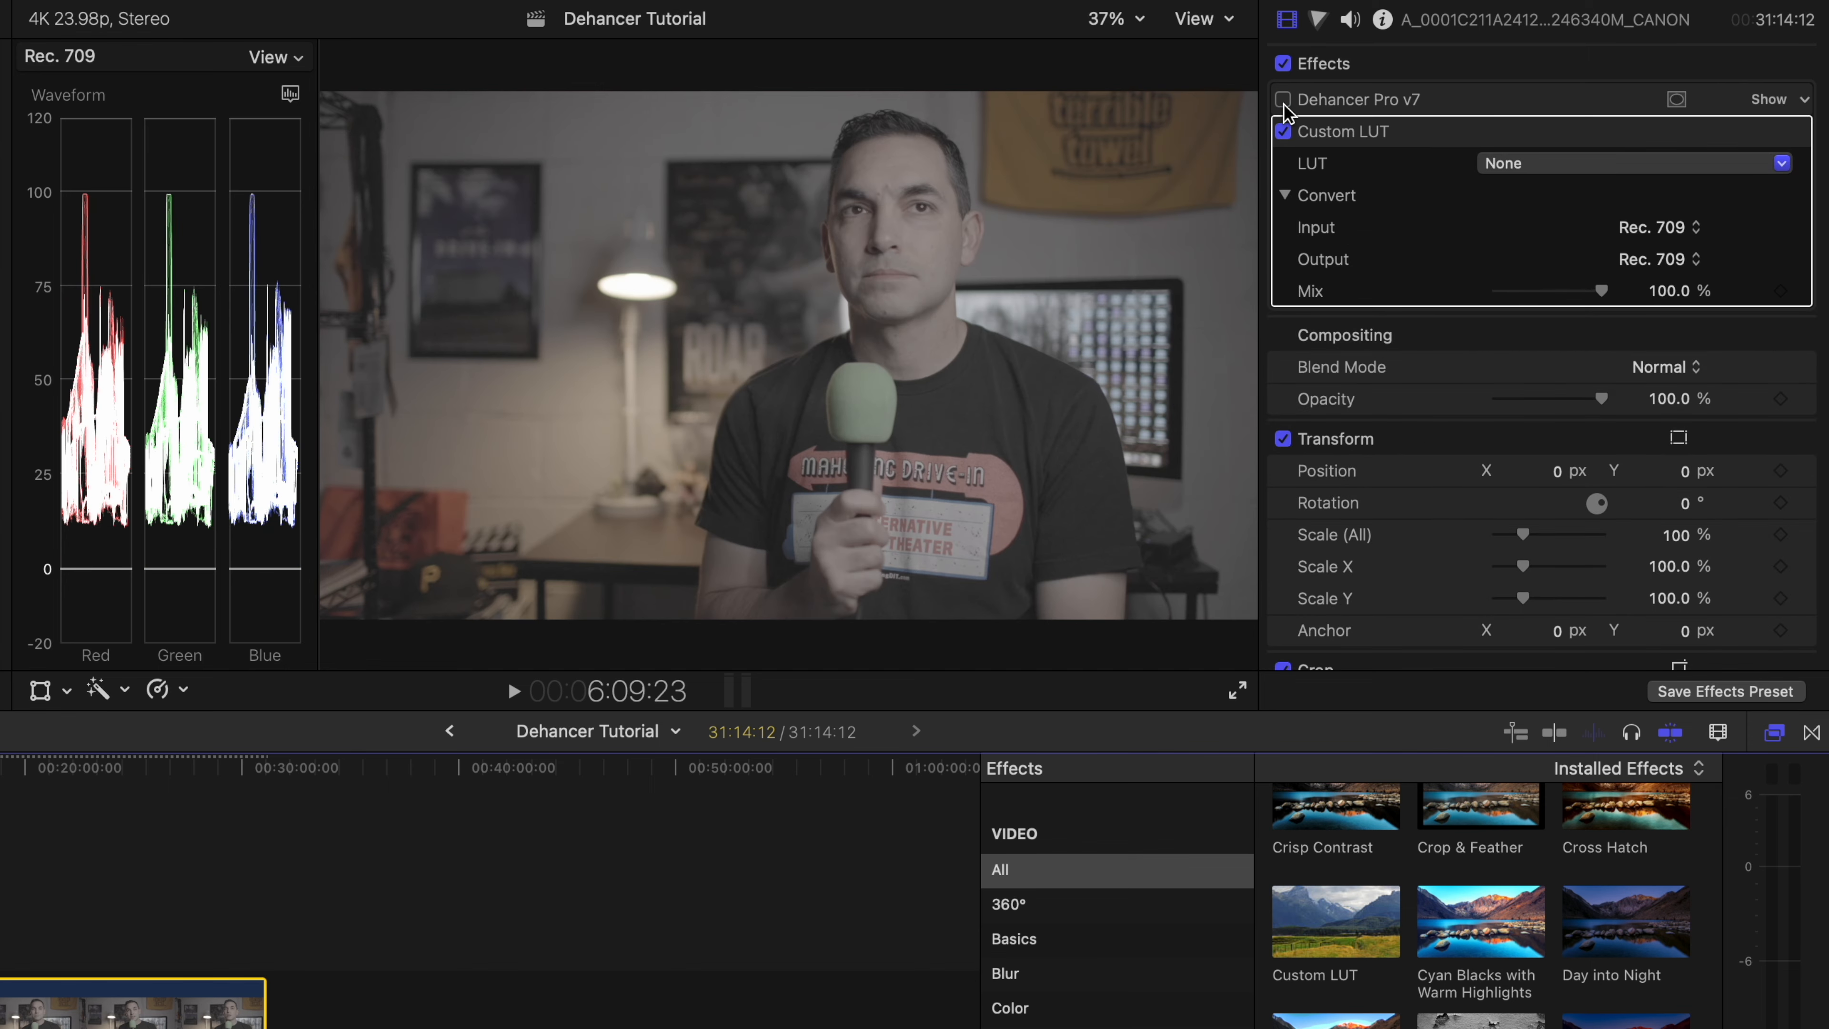
click(1529, 160)
mouse_move(1565, 244)
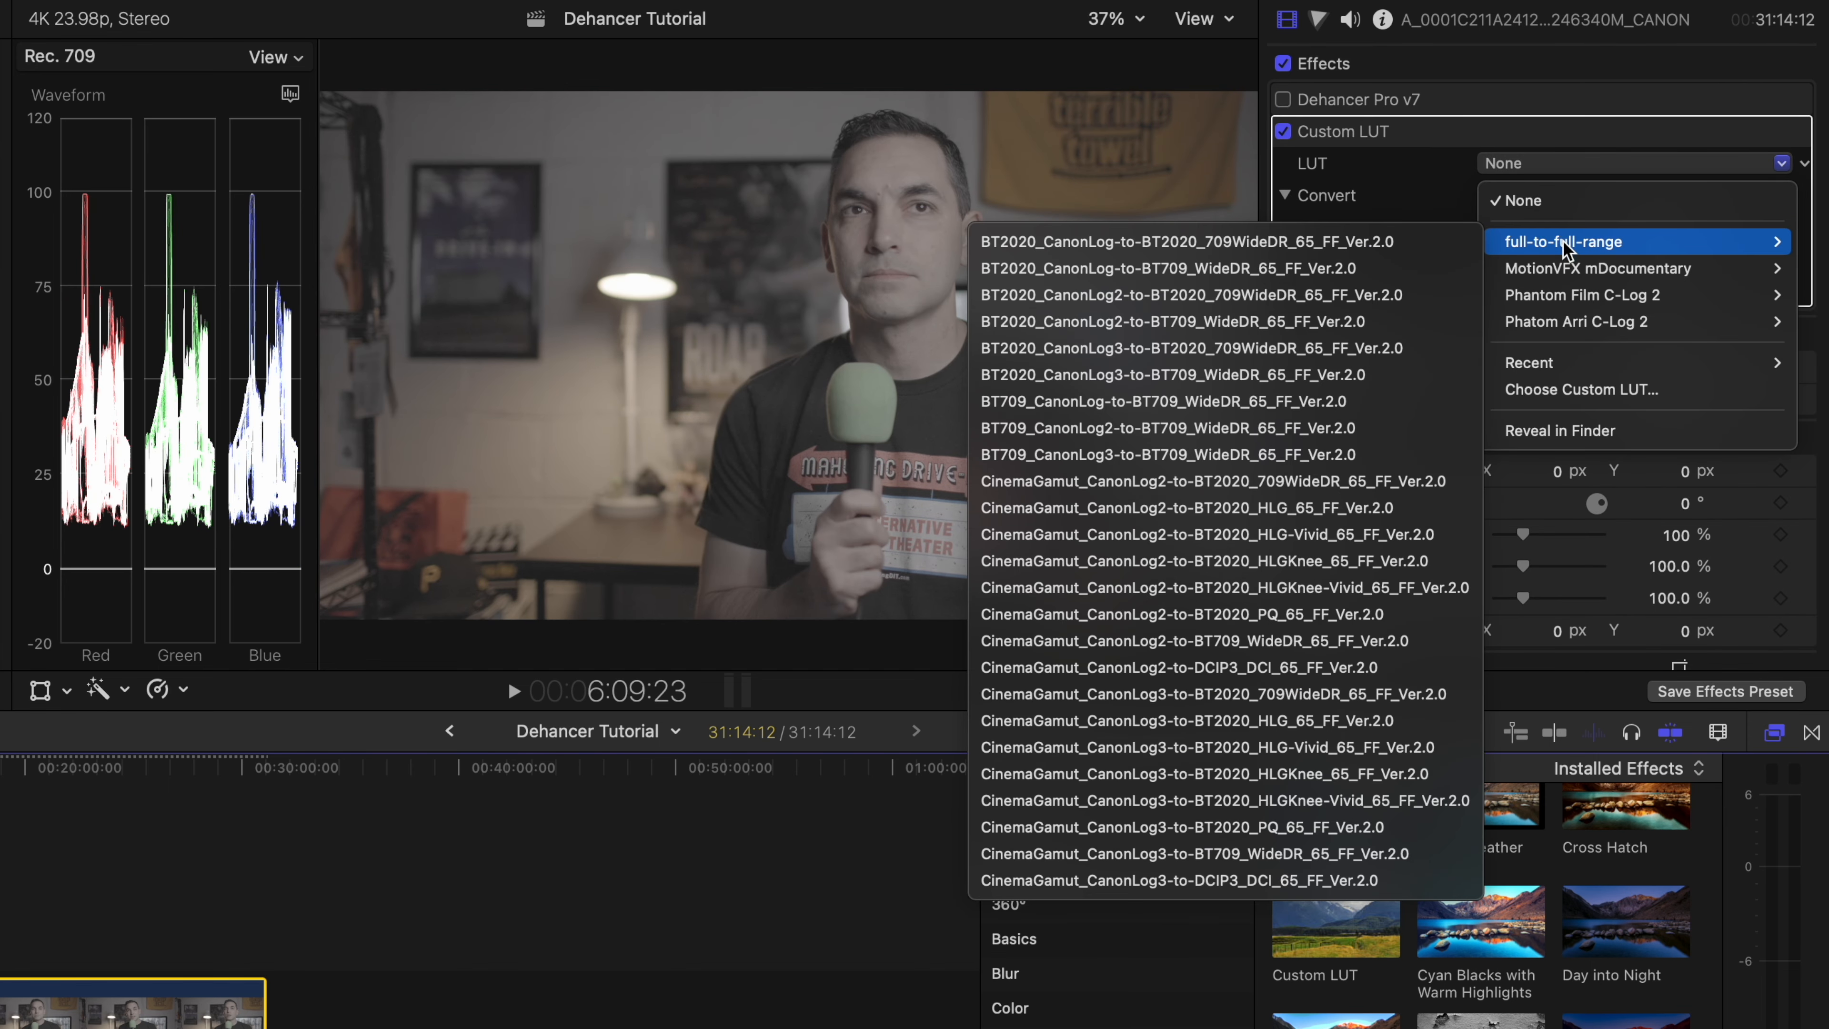
click(1241, 642)
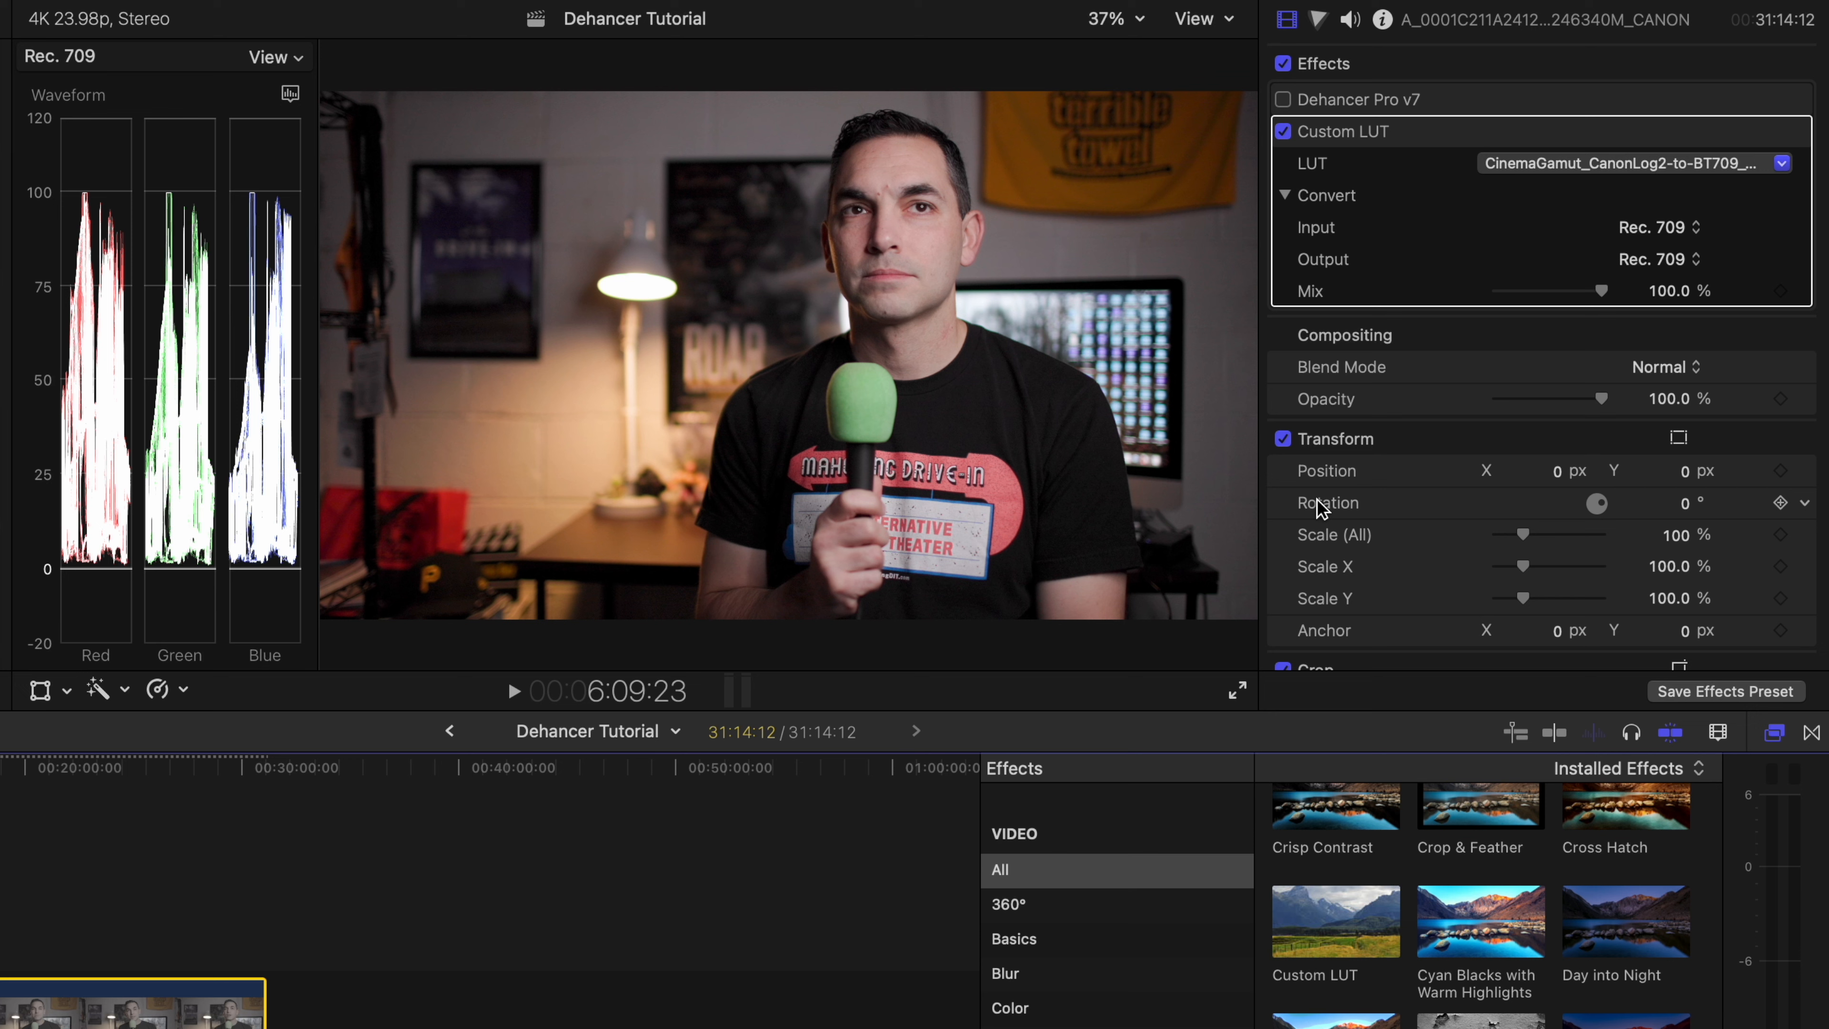
- Compare the Dehancer Pro v7 and Custom LUT looks by enabling one effect at a time
click(1284, 134)
click(1284, 102)
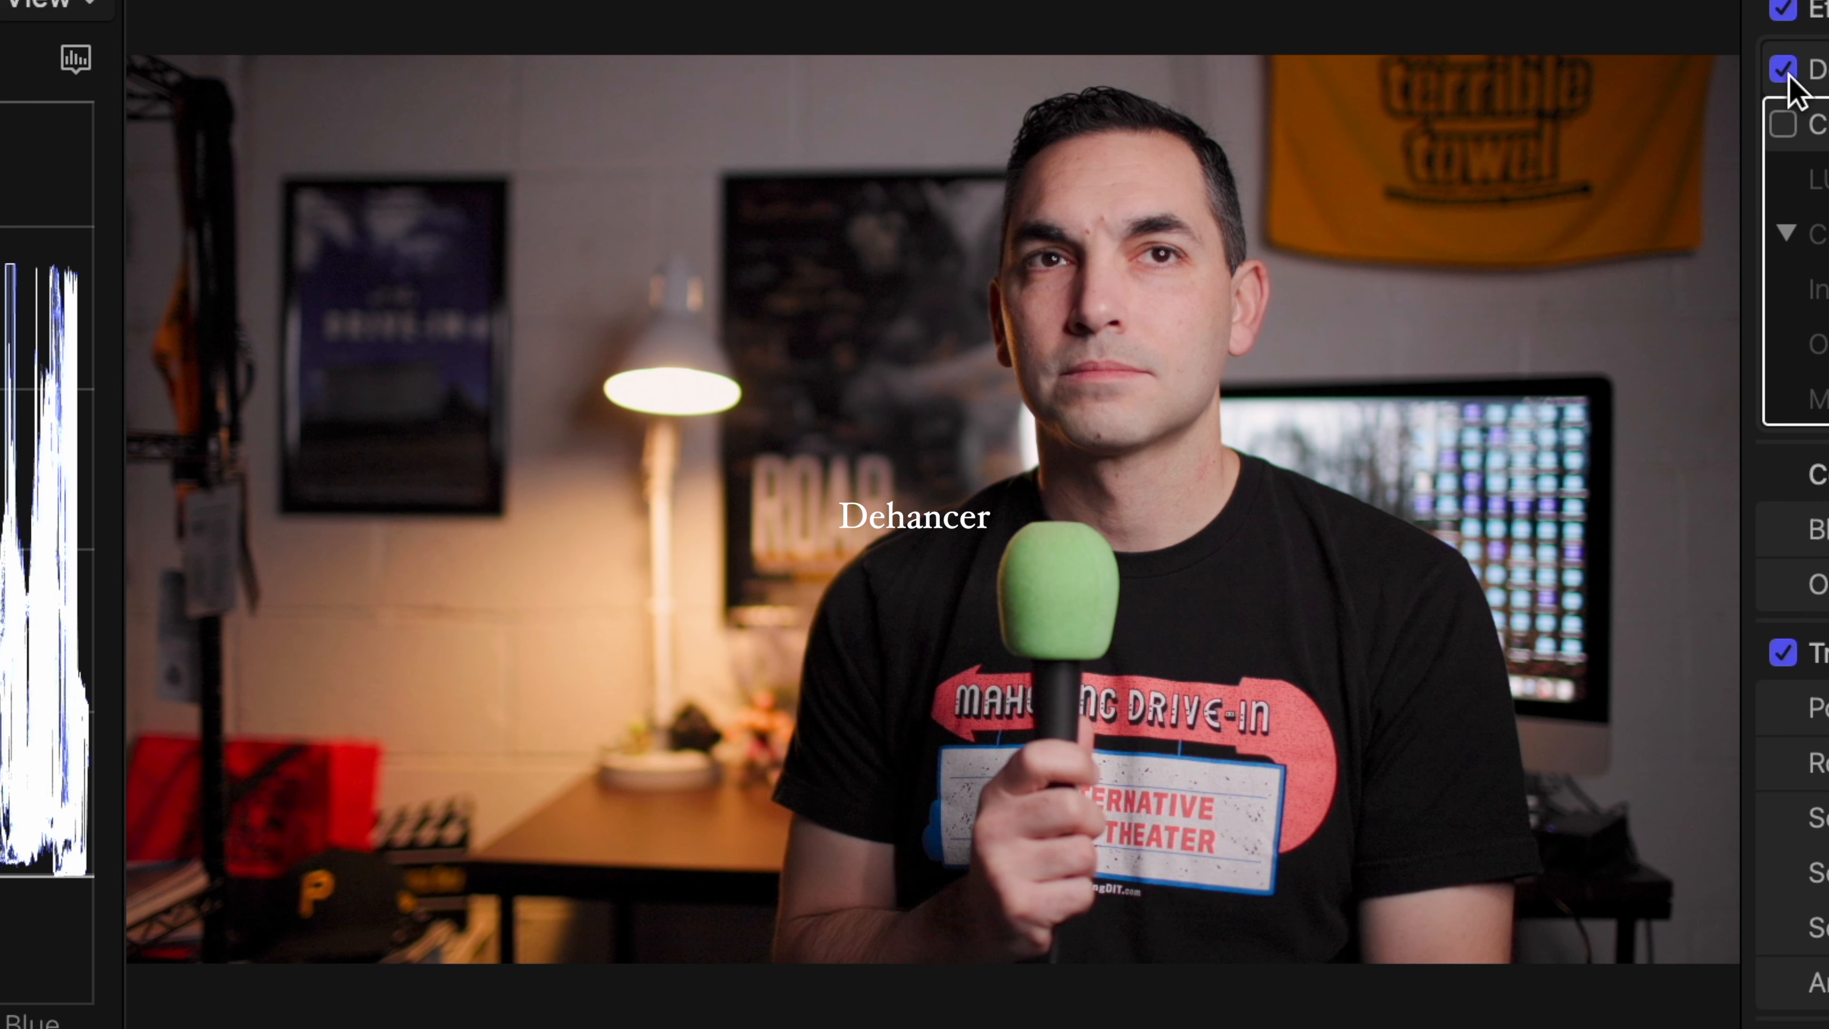
click(1784, 70)
click(1785, 125)
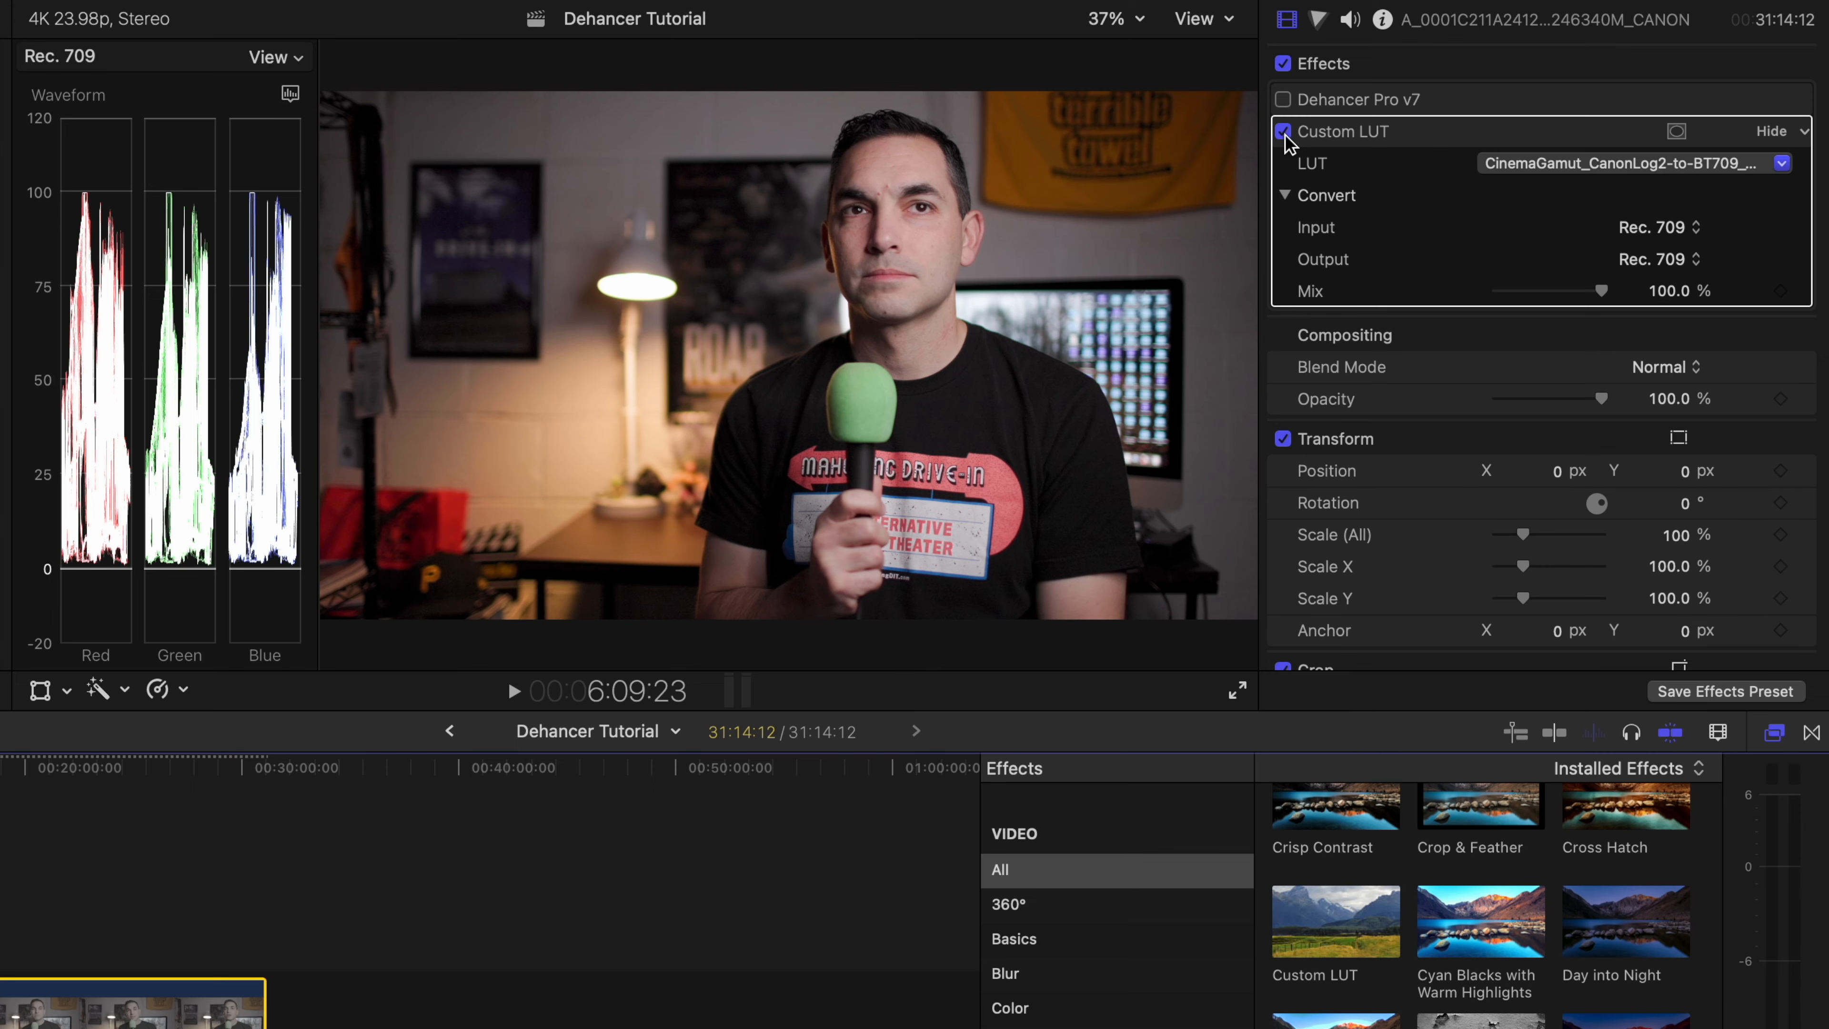
- Switch back to Dehancer Pro v7 and delete the Custom LUT effect from the clip
click(1282, 131)
click(1283, 100)
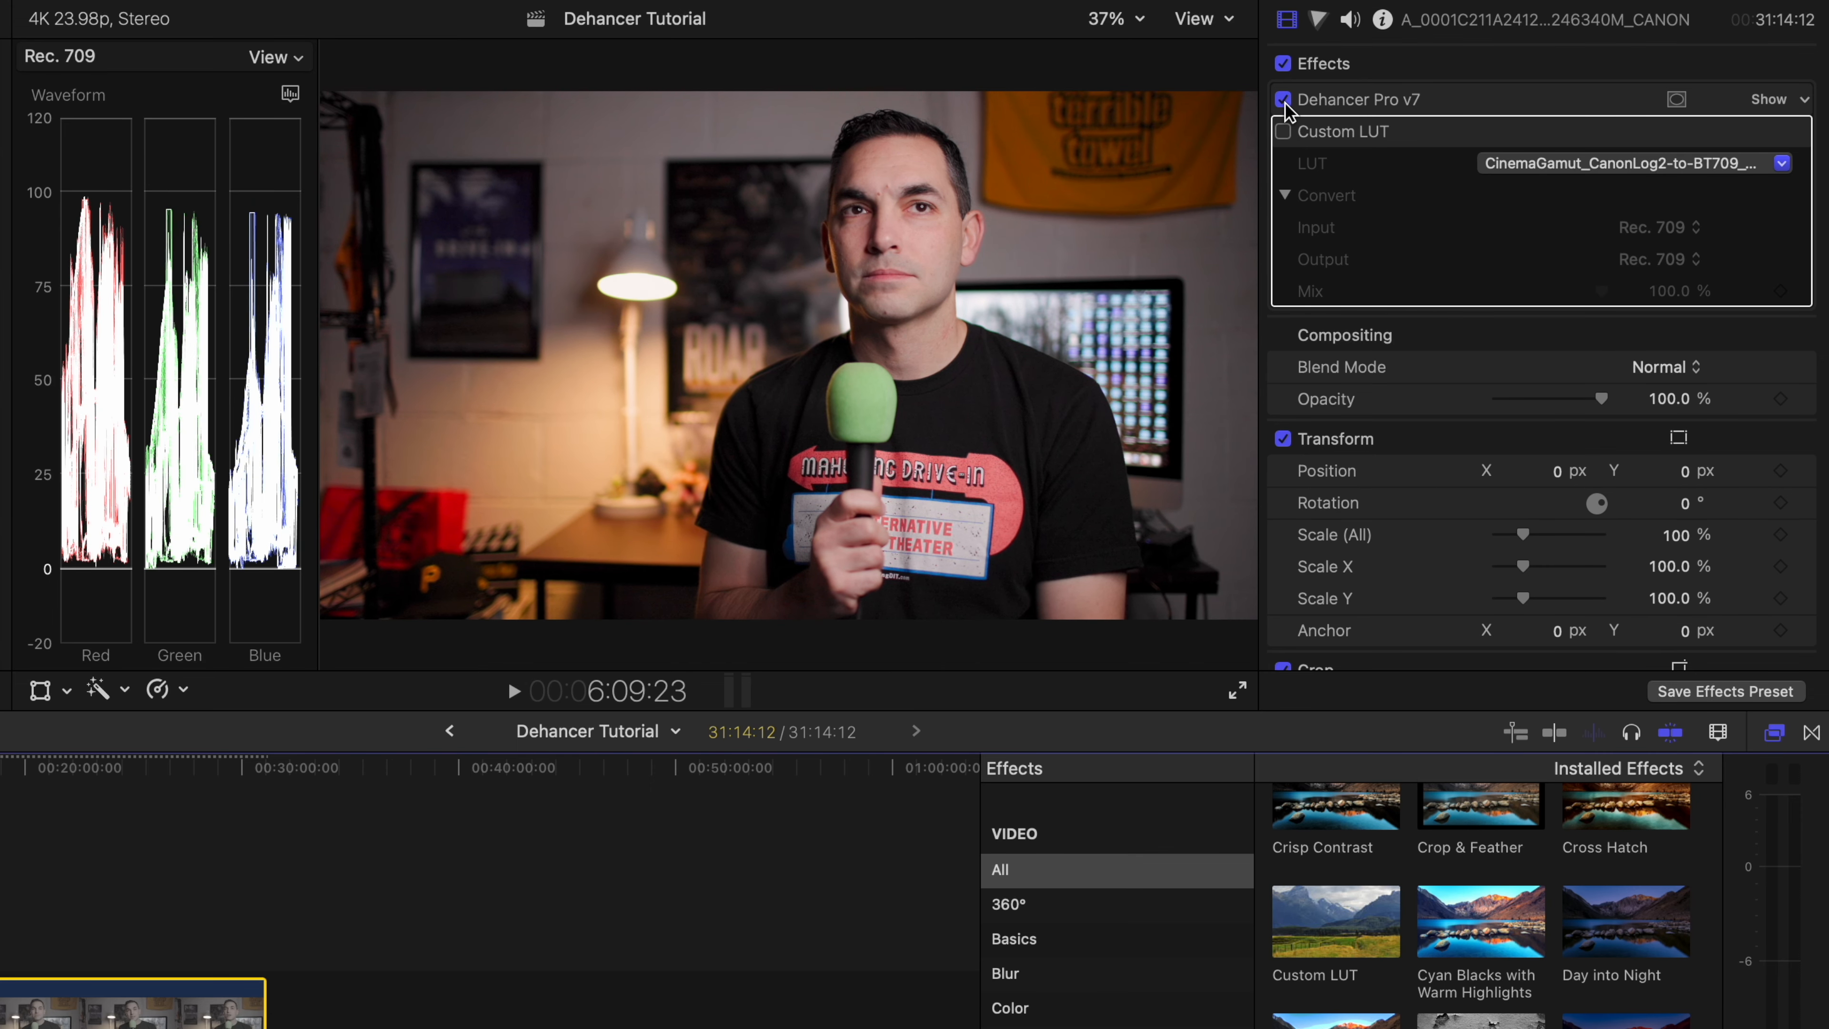
click(1330, 136)
key(Delete)
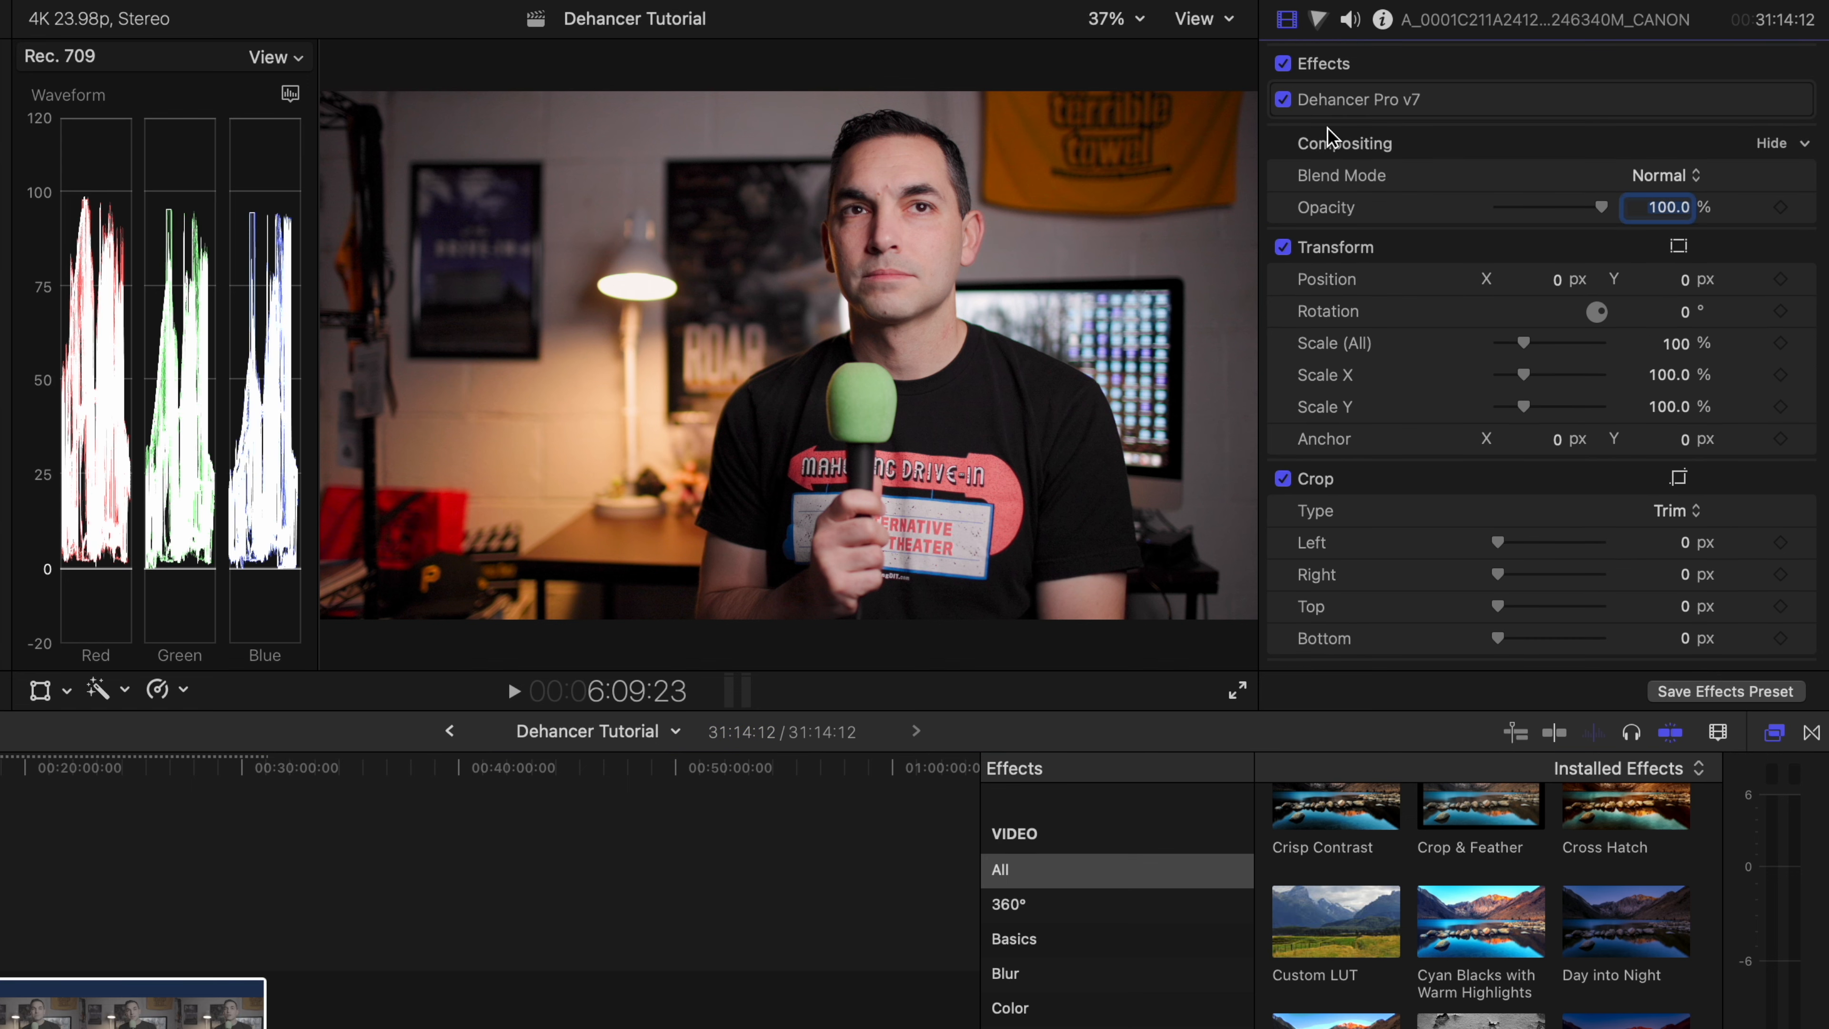
- Expand the Dehancer Pro v7 settings and set Exposure Comp. to -0.02
click(1768, 101)
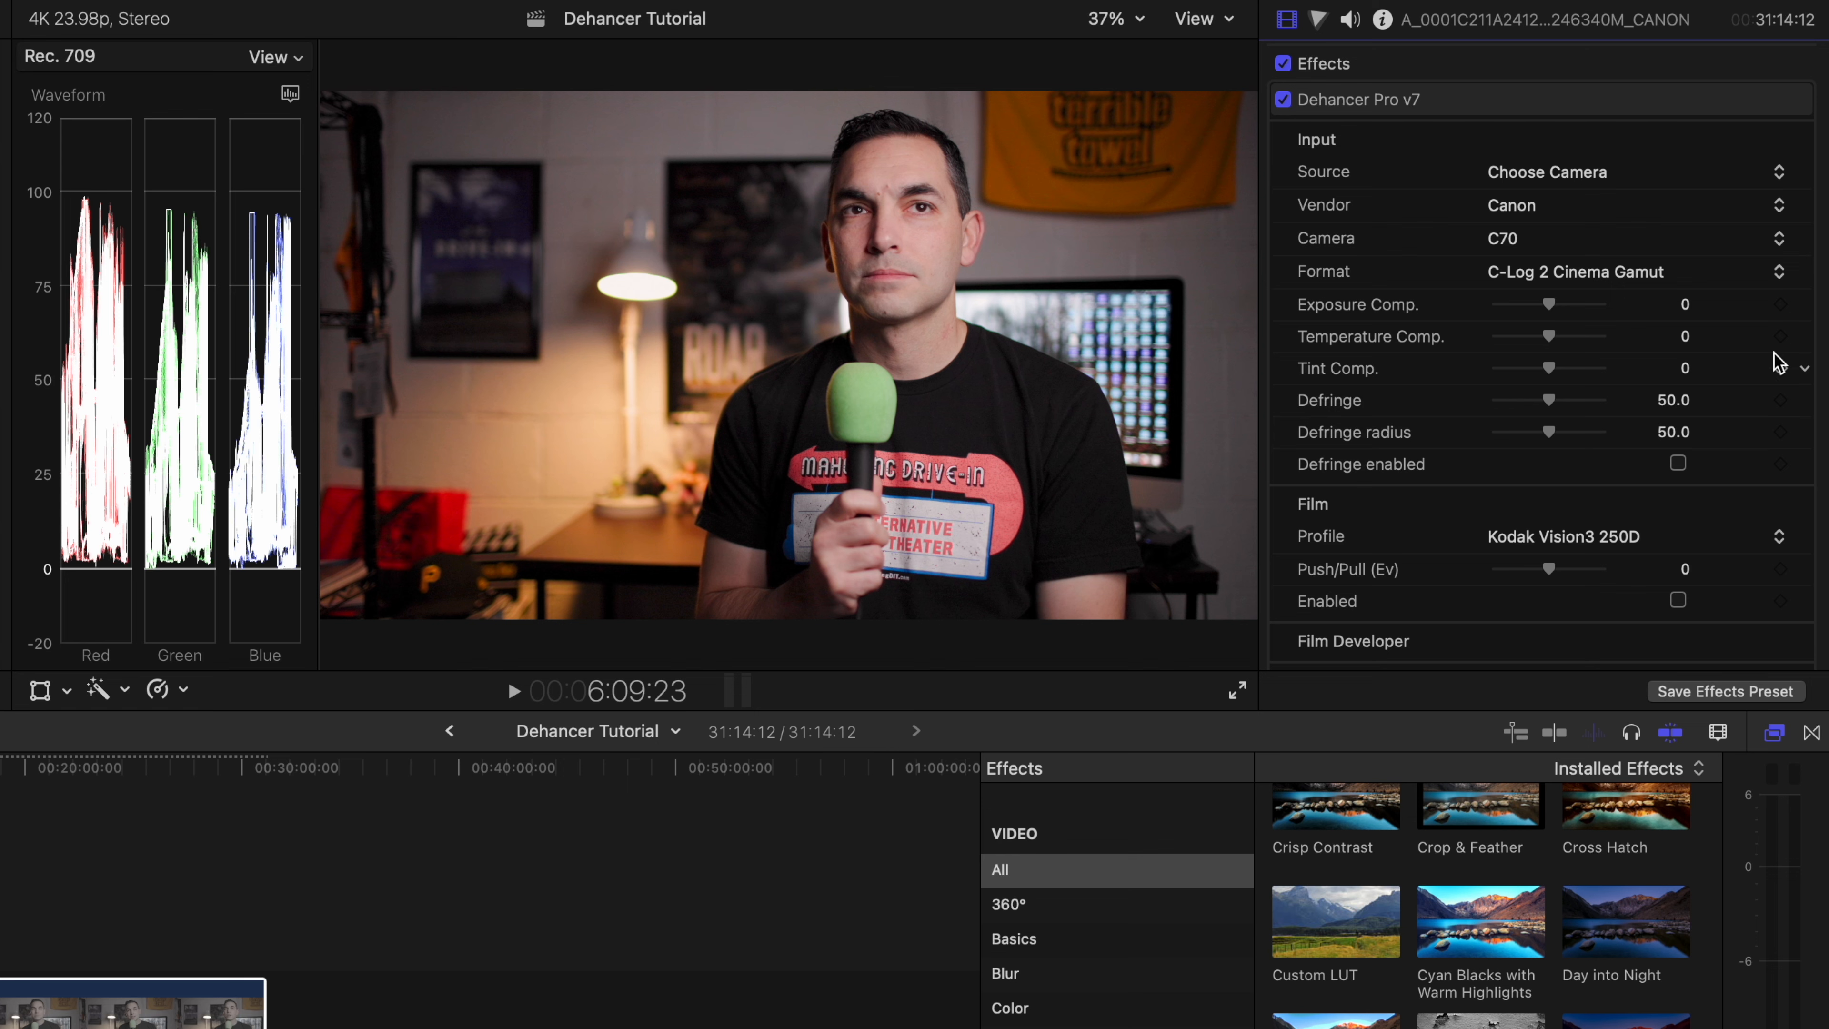
scroll(1777, 363, down, 2)
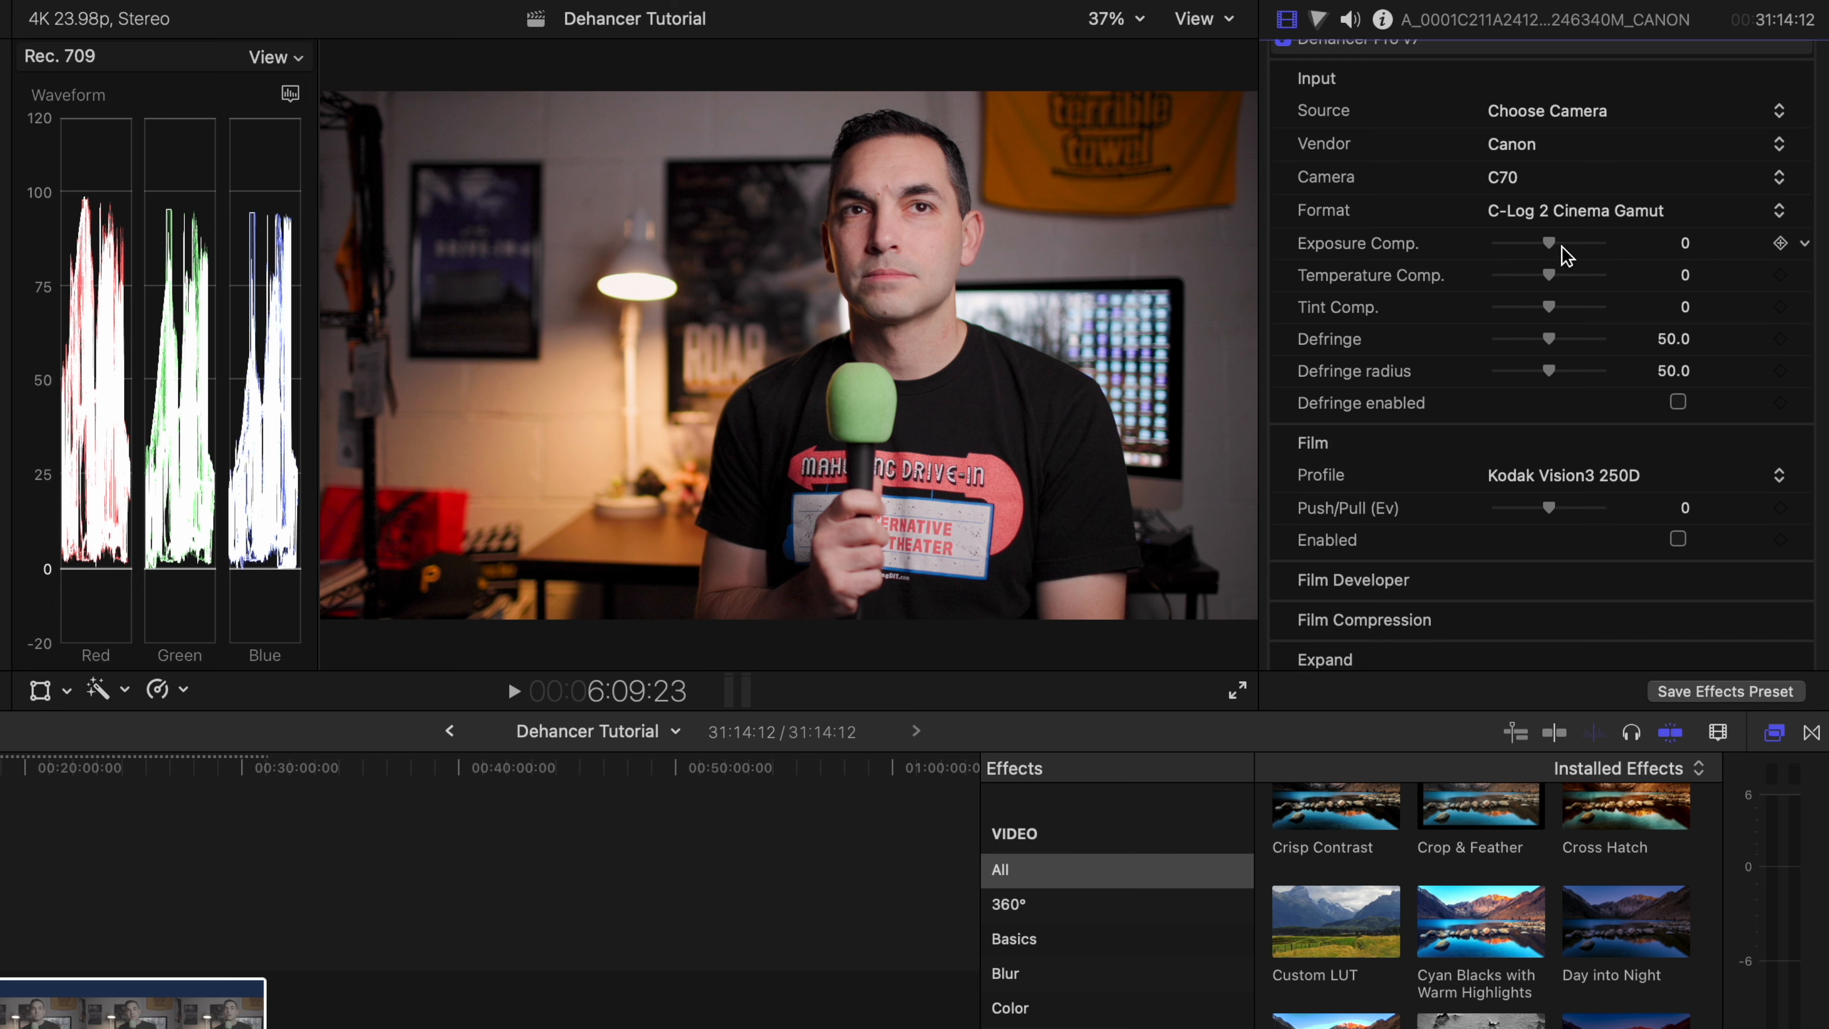
mouse_move(1553, 283)
mouse_down()
mouse_move(1574, 284)
mouse_move(1530, 284)
mouse_move(1556, 288)
mouse_move(1548, 253)
mouse_up()
- Choose the Kodak Vision3 50D film profile and enable the Film section
scroll(1548, 357, down, 4)
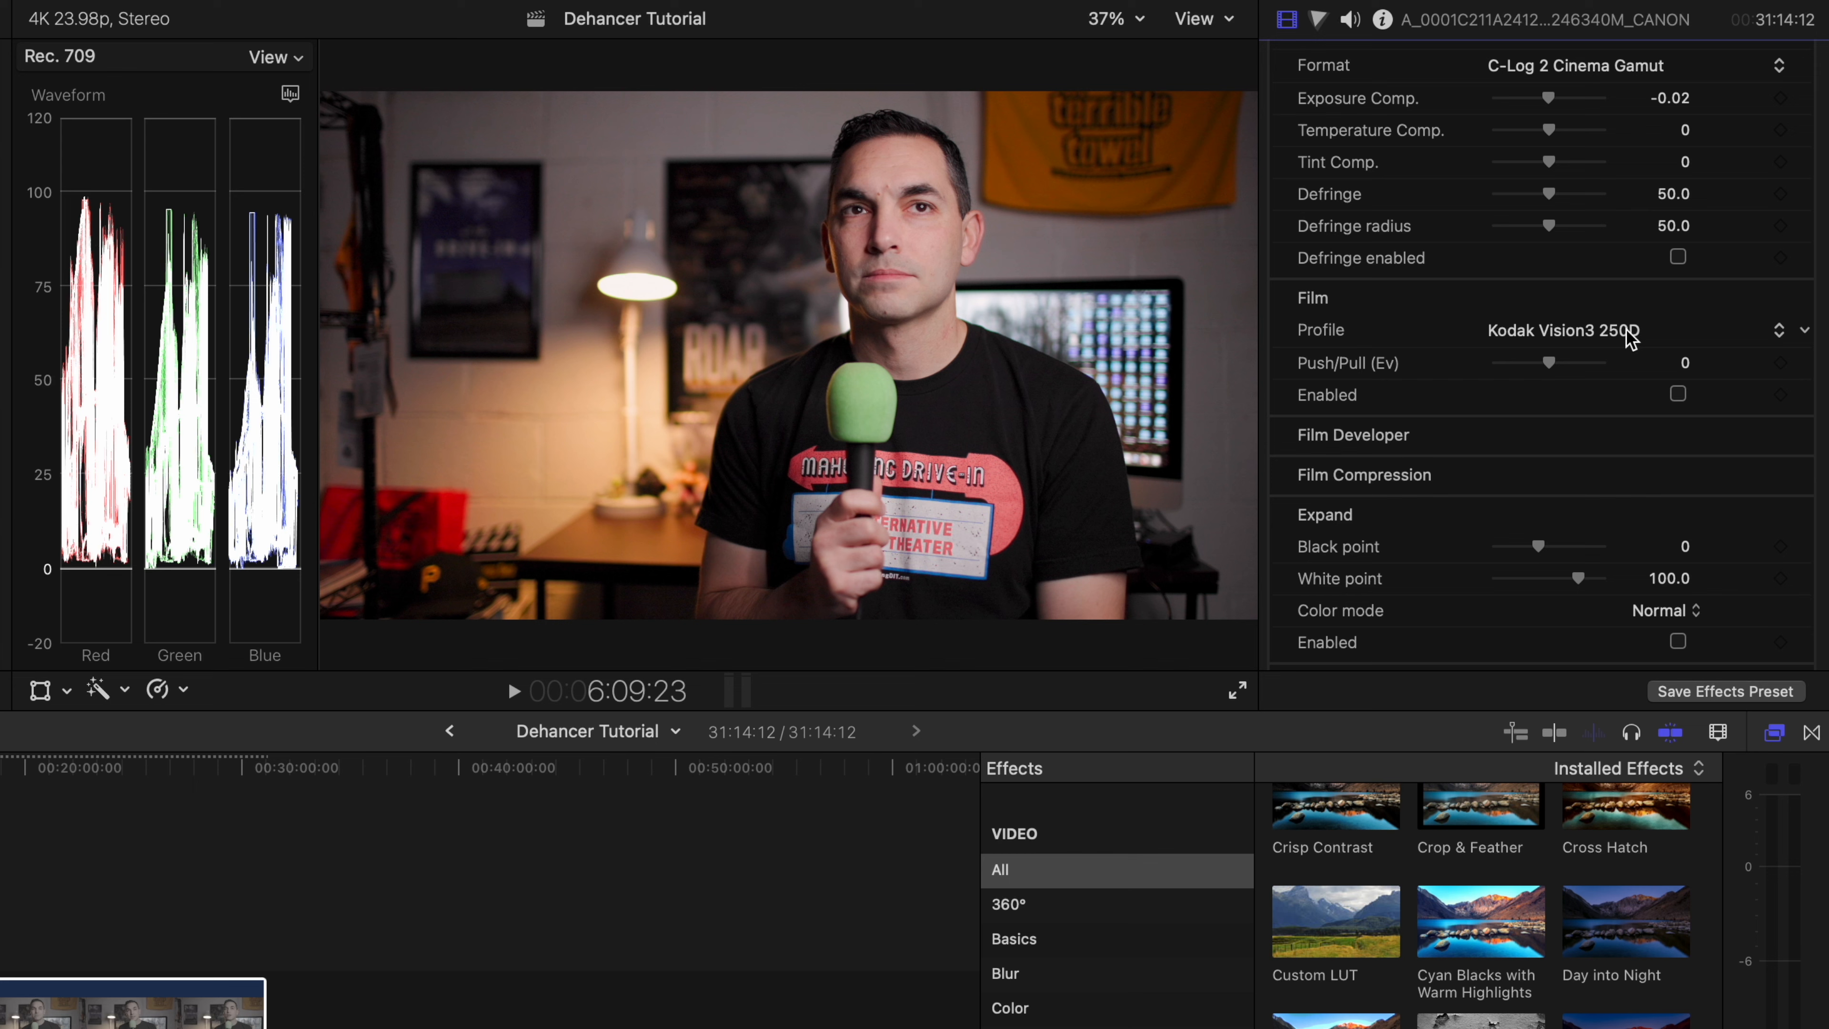
click(1629, 337)
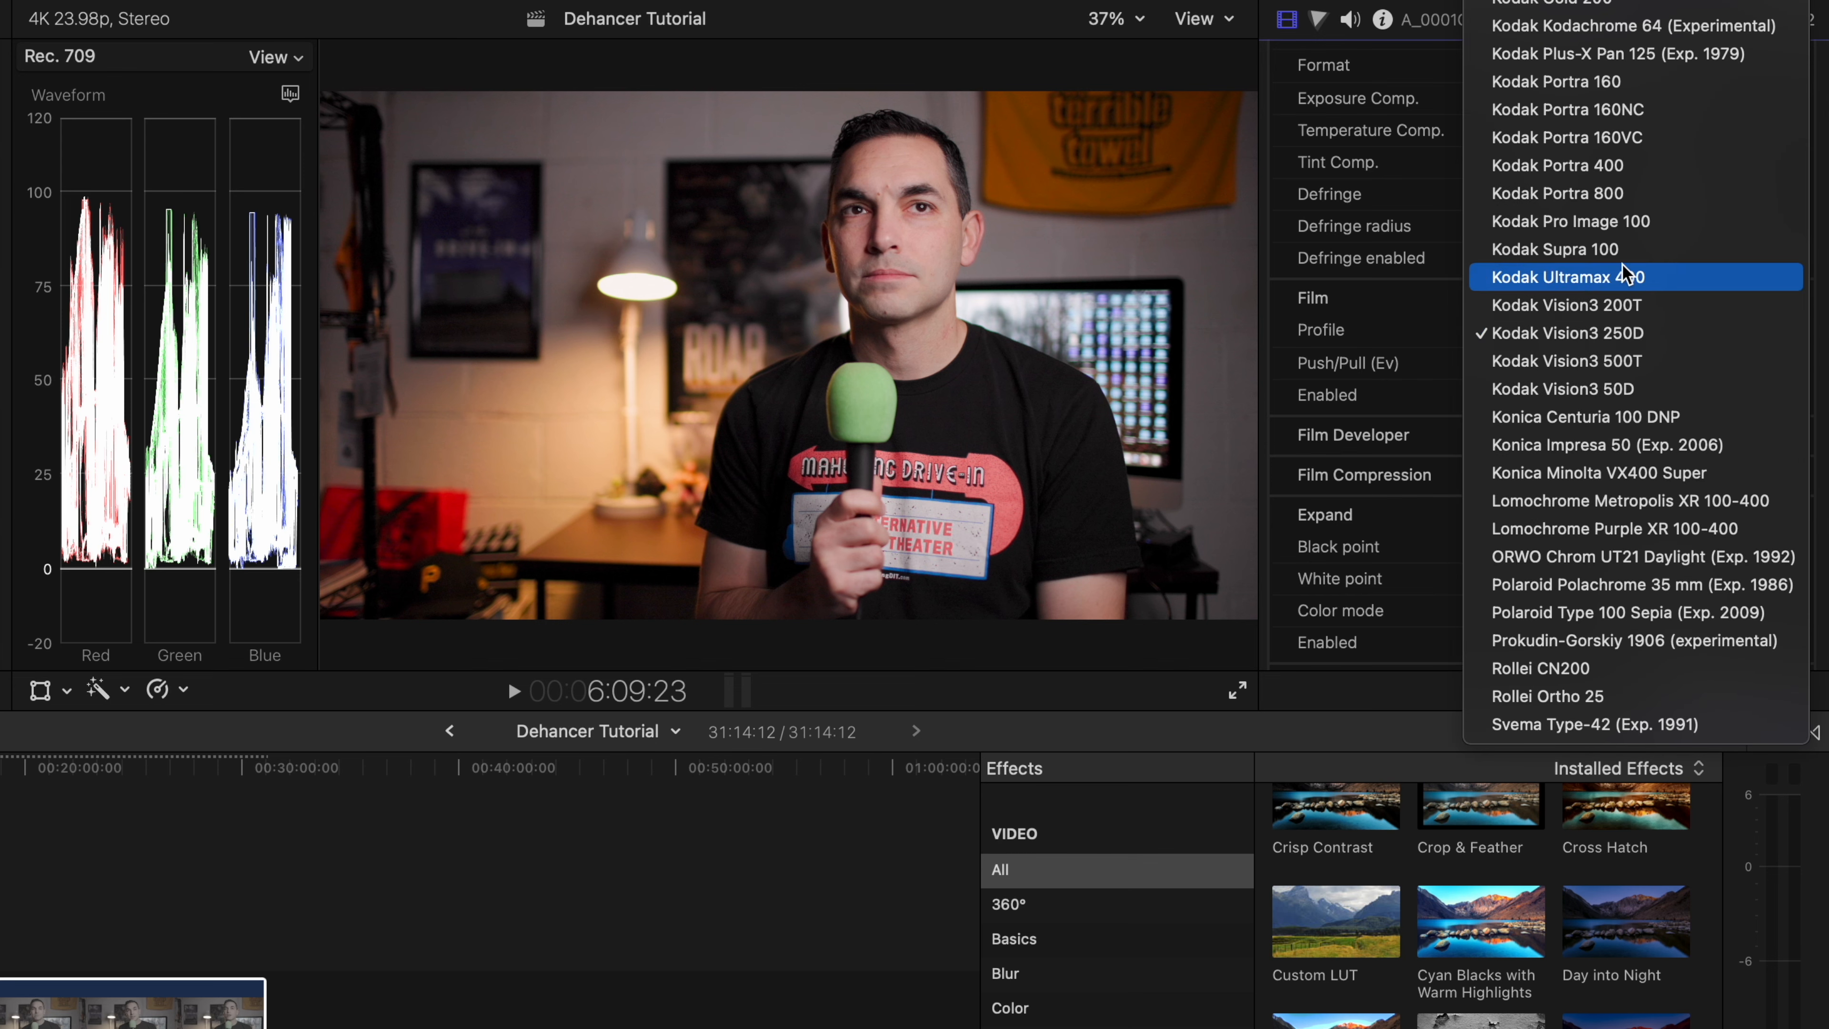
scroll(1624, 268, up, 3)
scroll(1625, 273, up, 10)
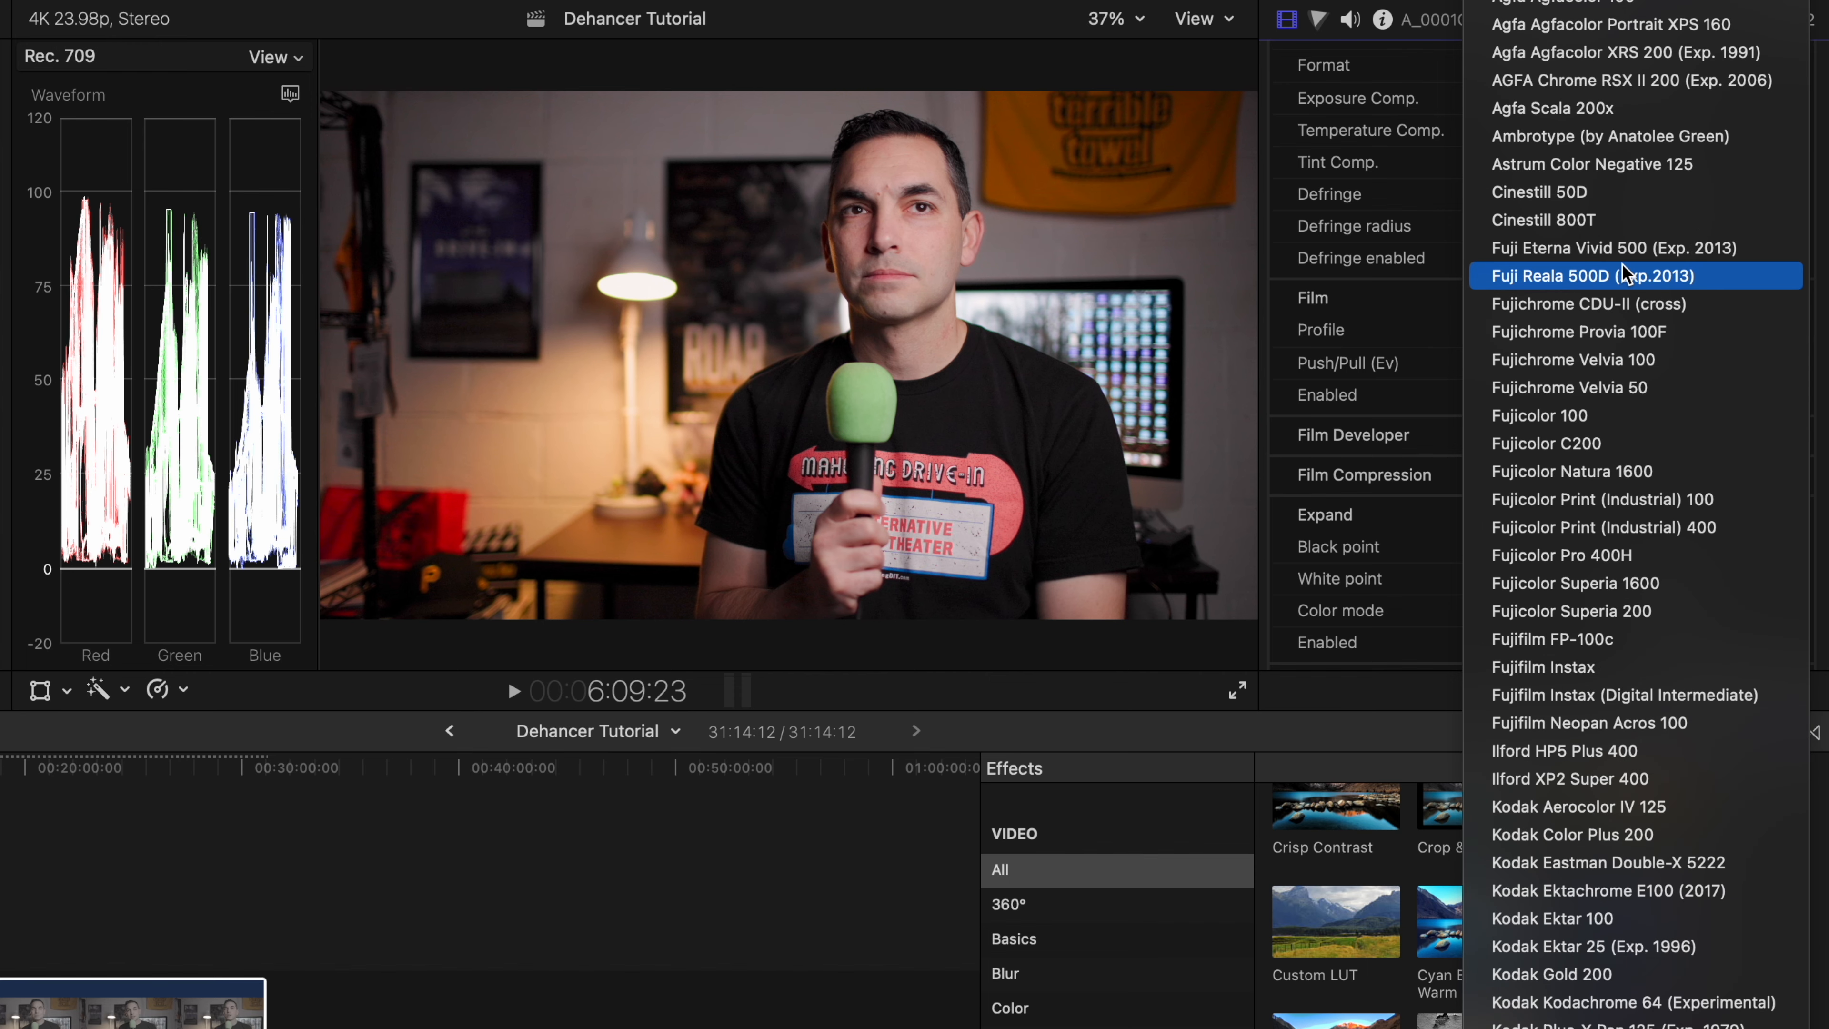
scroll(1625, 272, down, 5)
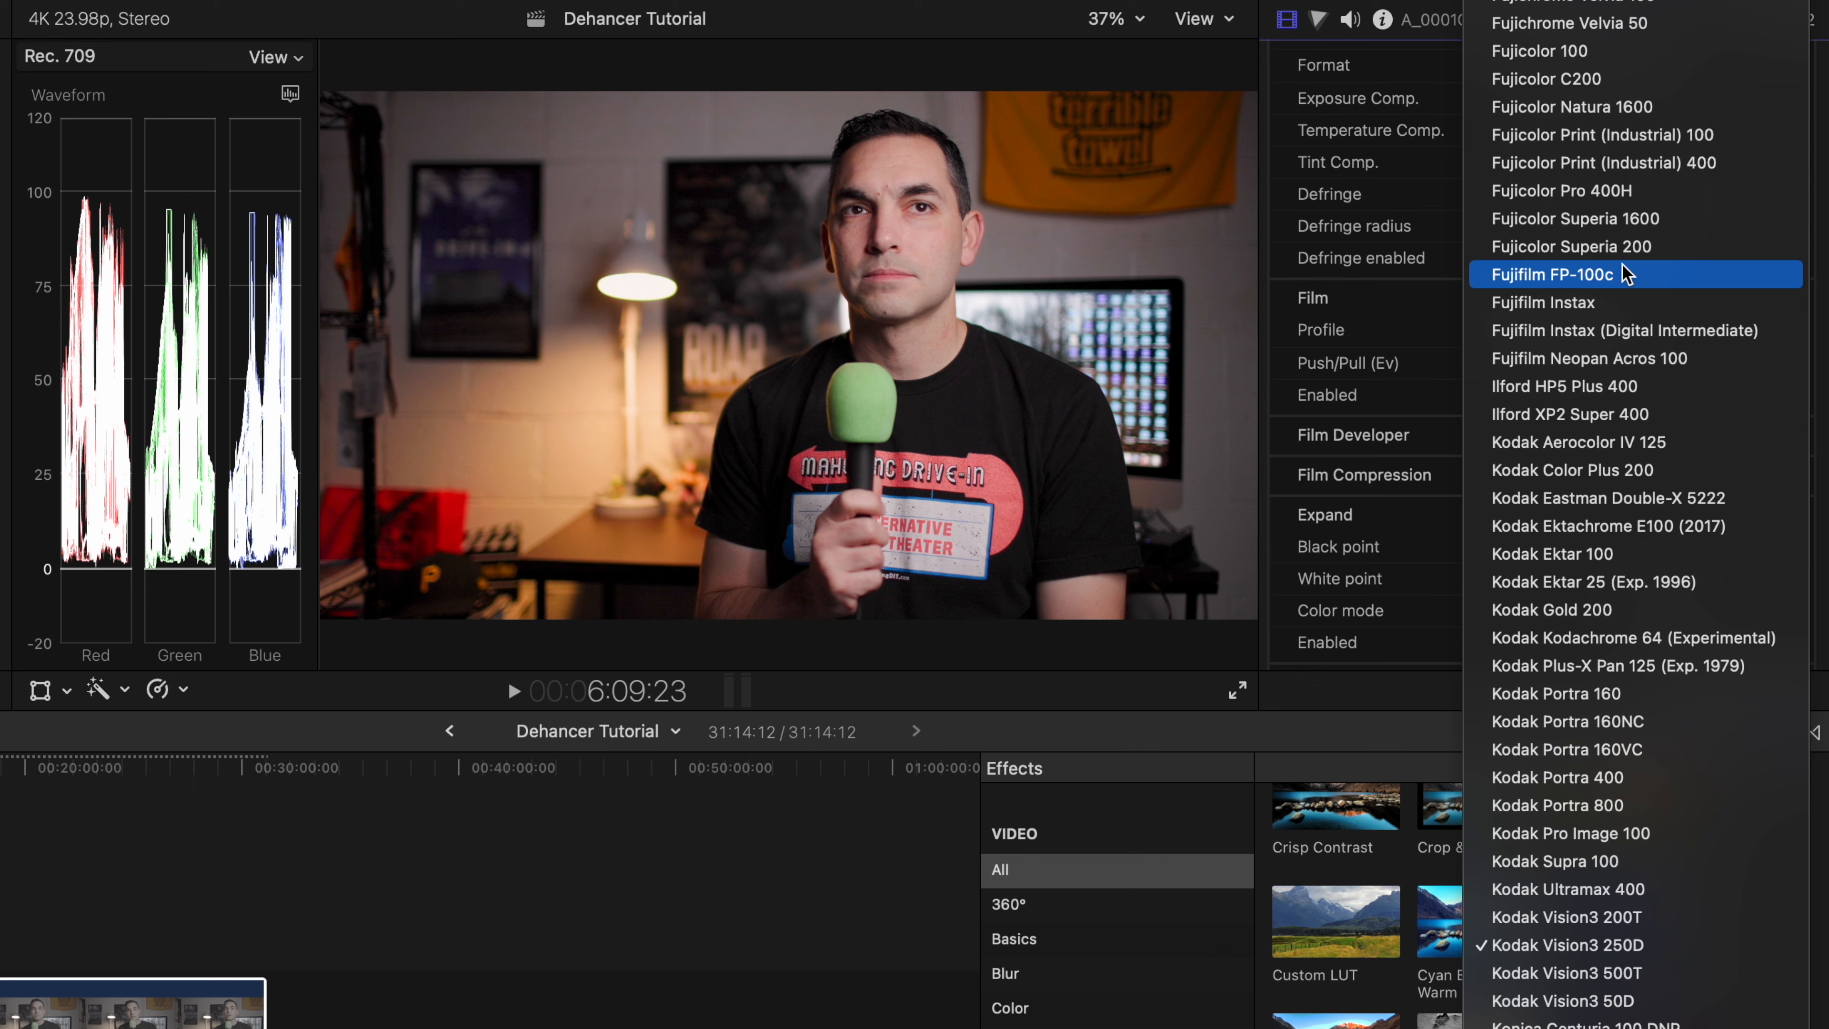
scroll(1625, 274, down, 1)
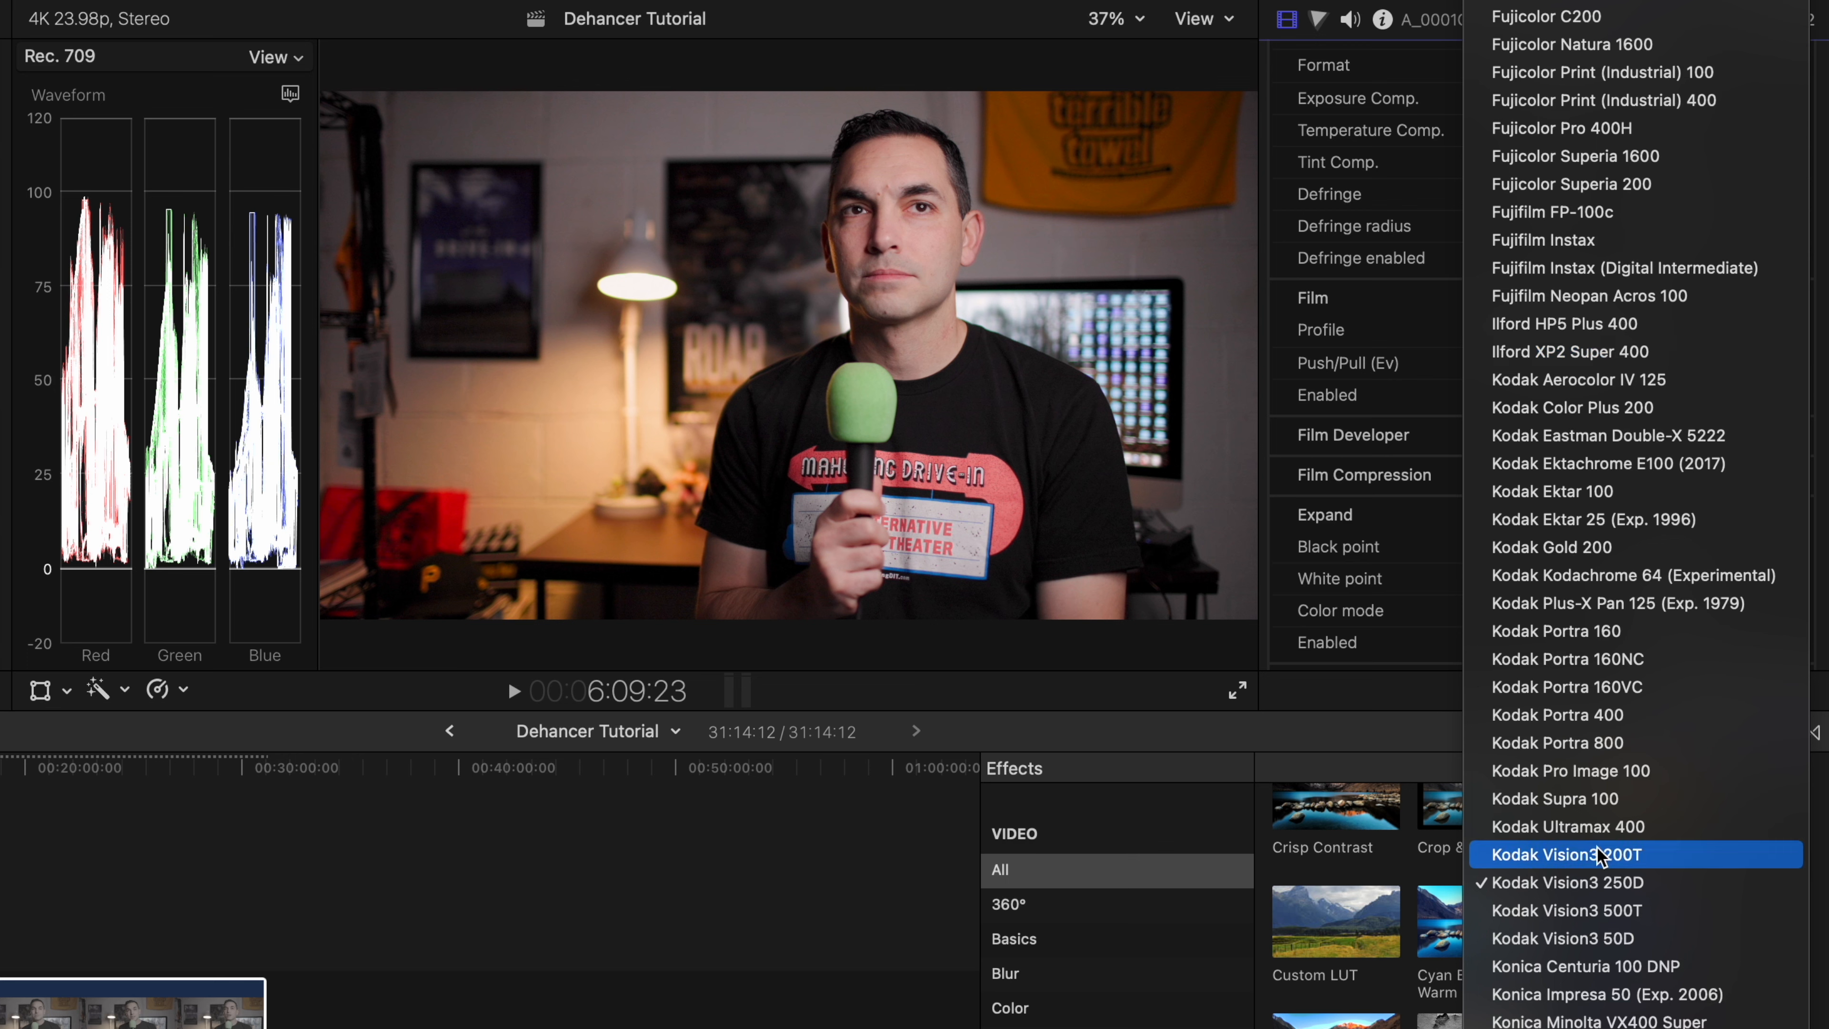
click(1630, 932)
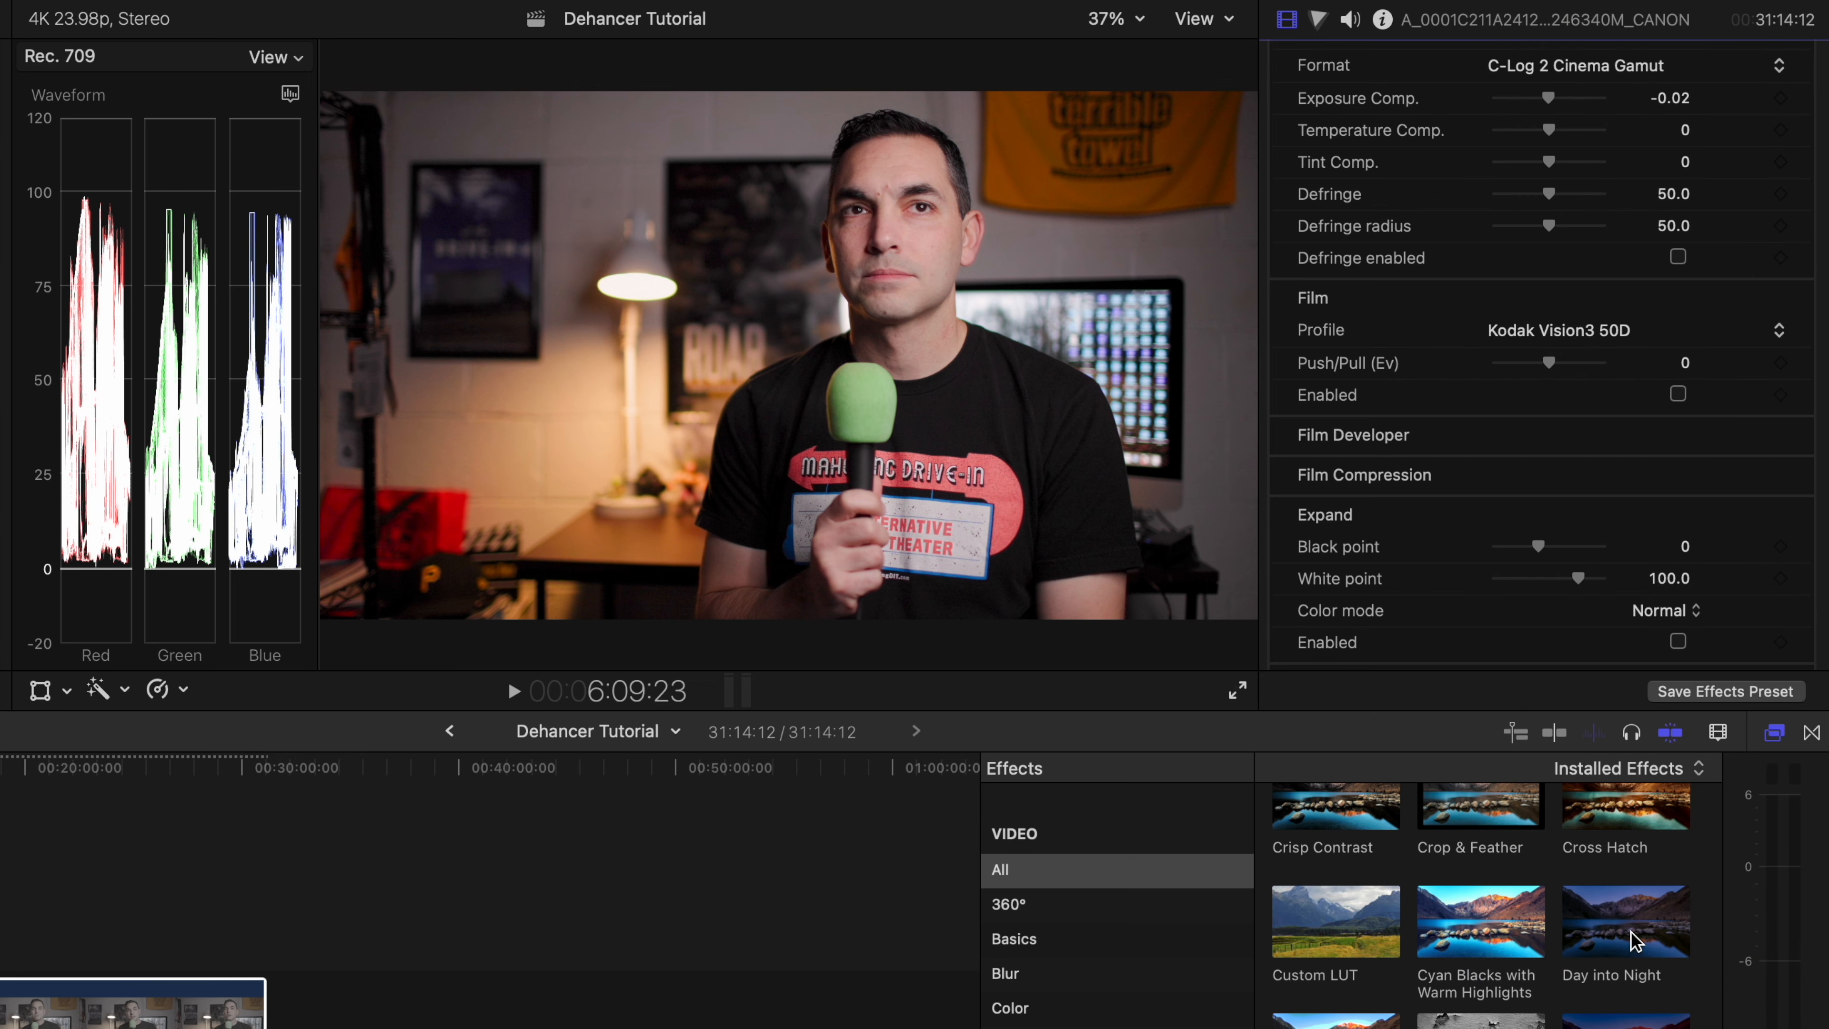
click(1678, 395)
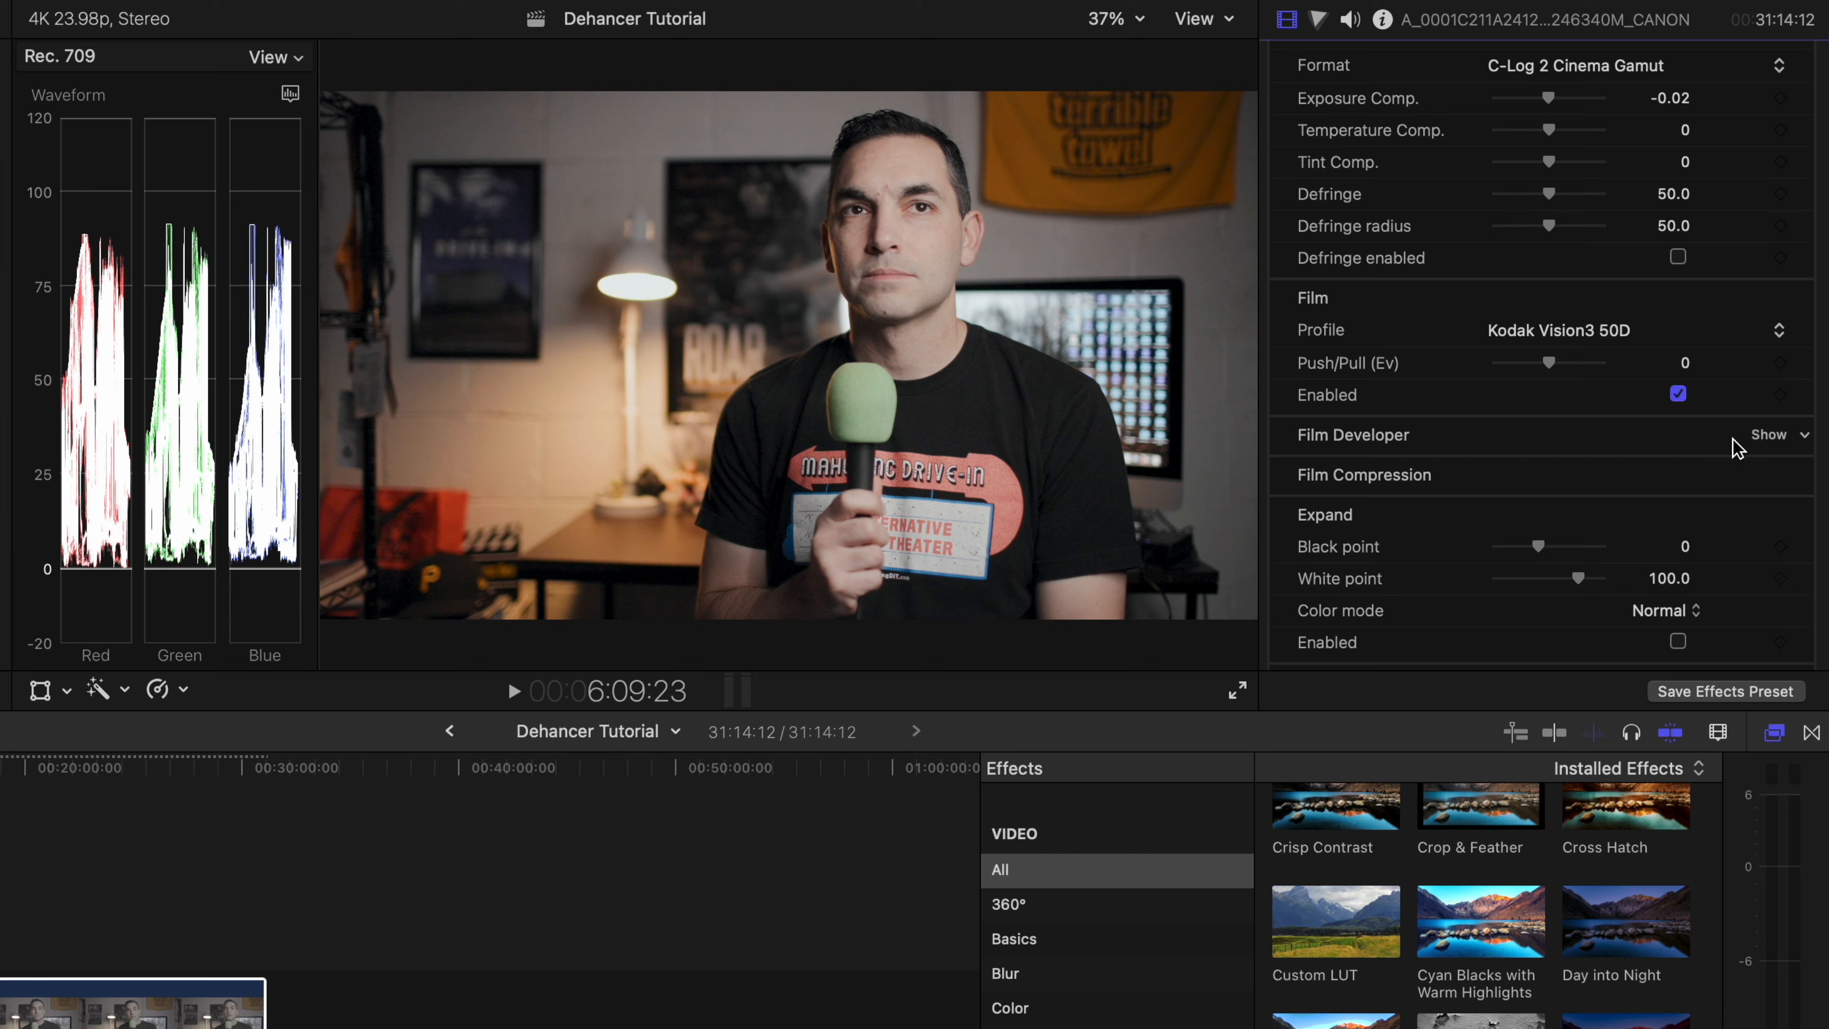
- Enable Film Developer with Contrast Boost at 2.0 and Color Boost at 54.0
scroll(1759, 440, down, 5)
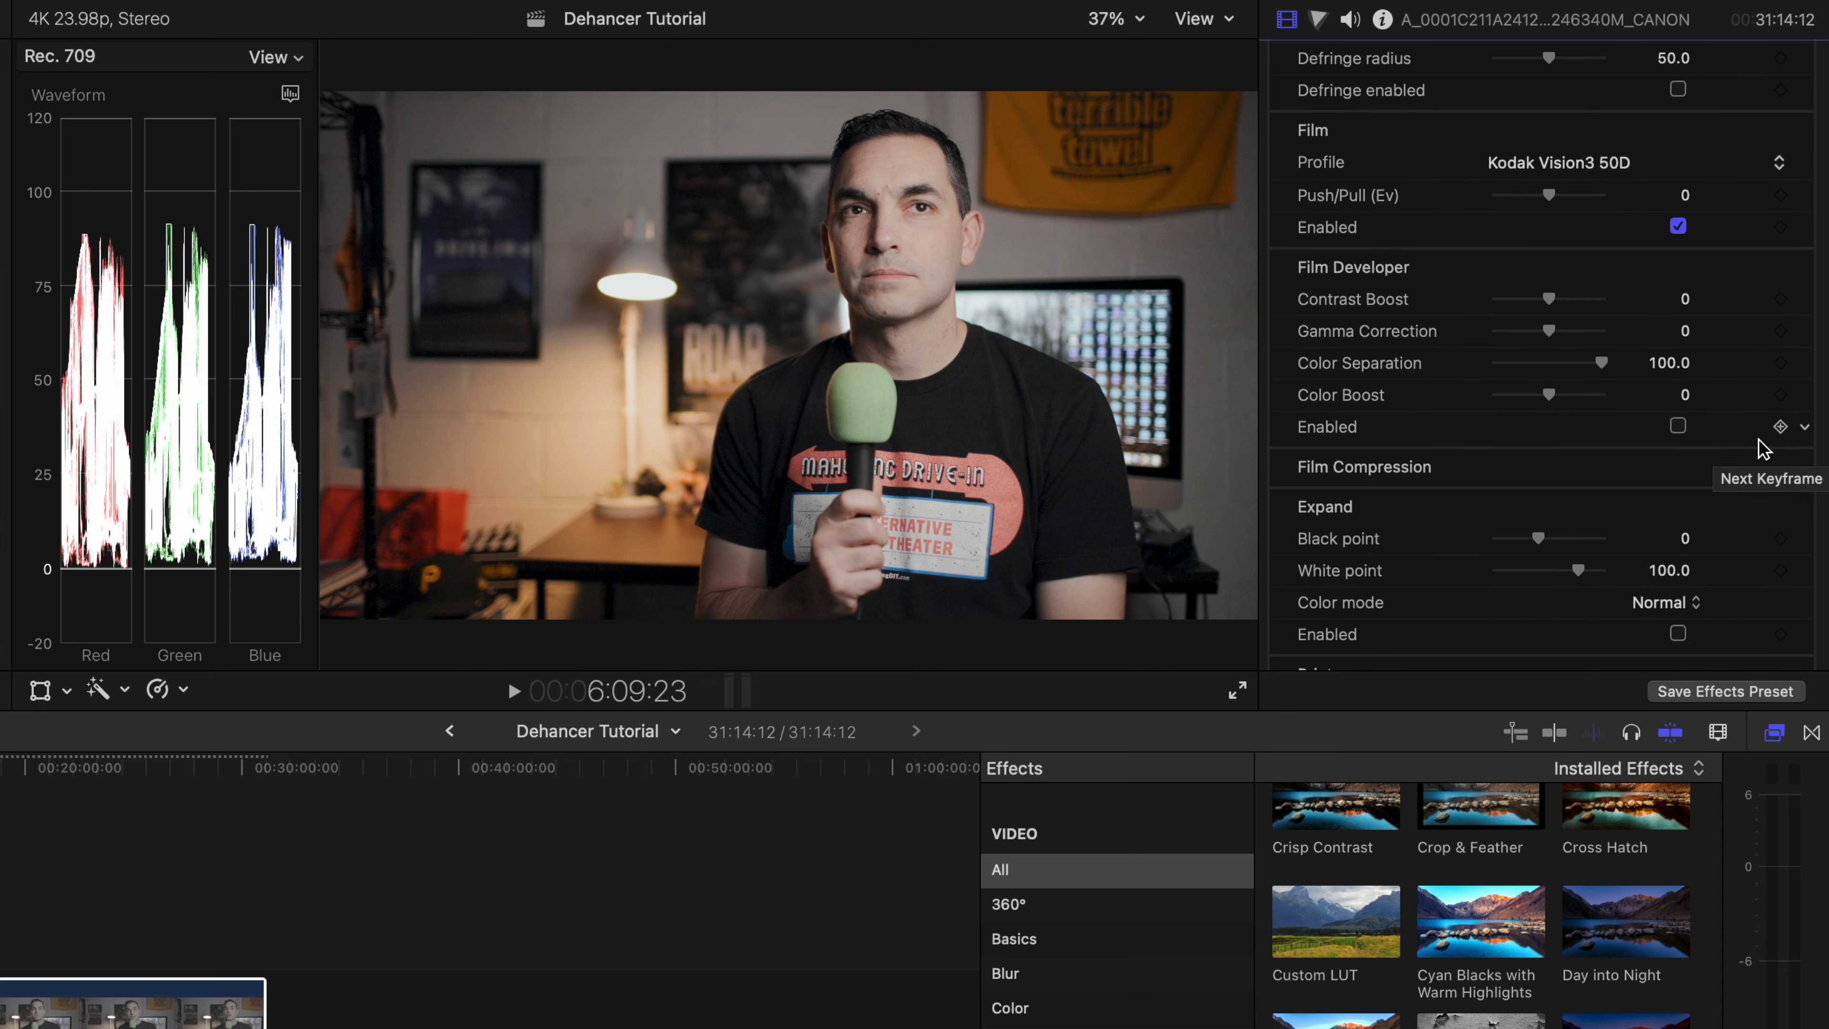
click(1678, 427)
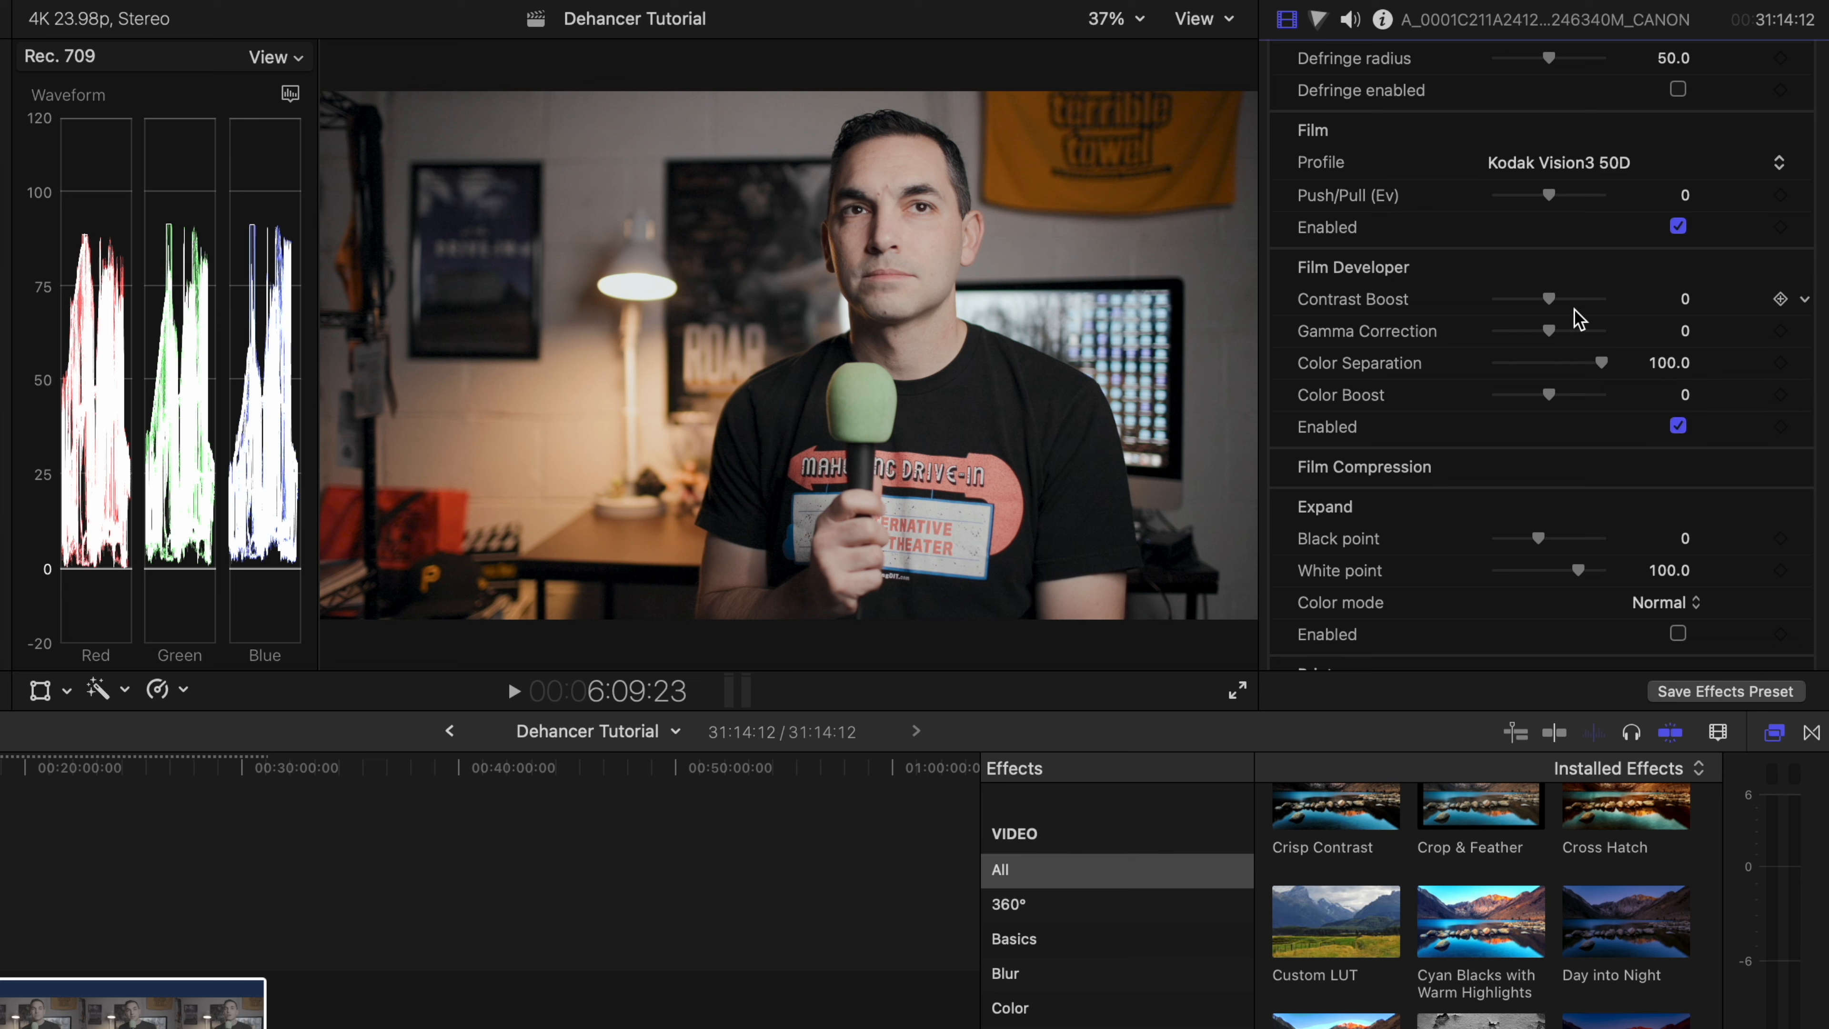
drag(1546, 300, 1556, 302)
mouse_move(1551, 299)
mouse_down()
mouse_move(1561, 332)
mouse_move(1589, 332)
mouse_move(1514, 332)
mouse_move(1549, 332)
mouse_up()
drag(1550, 395, 1575, 397)
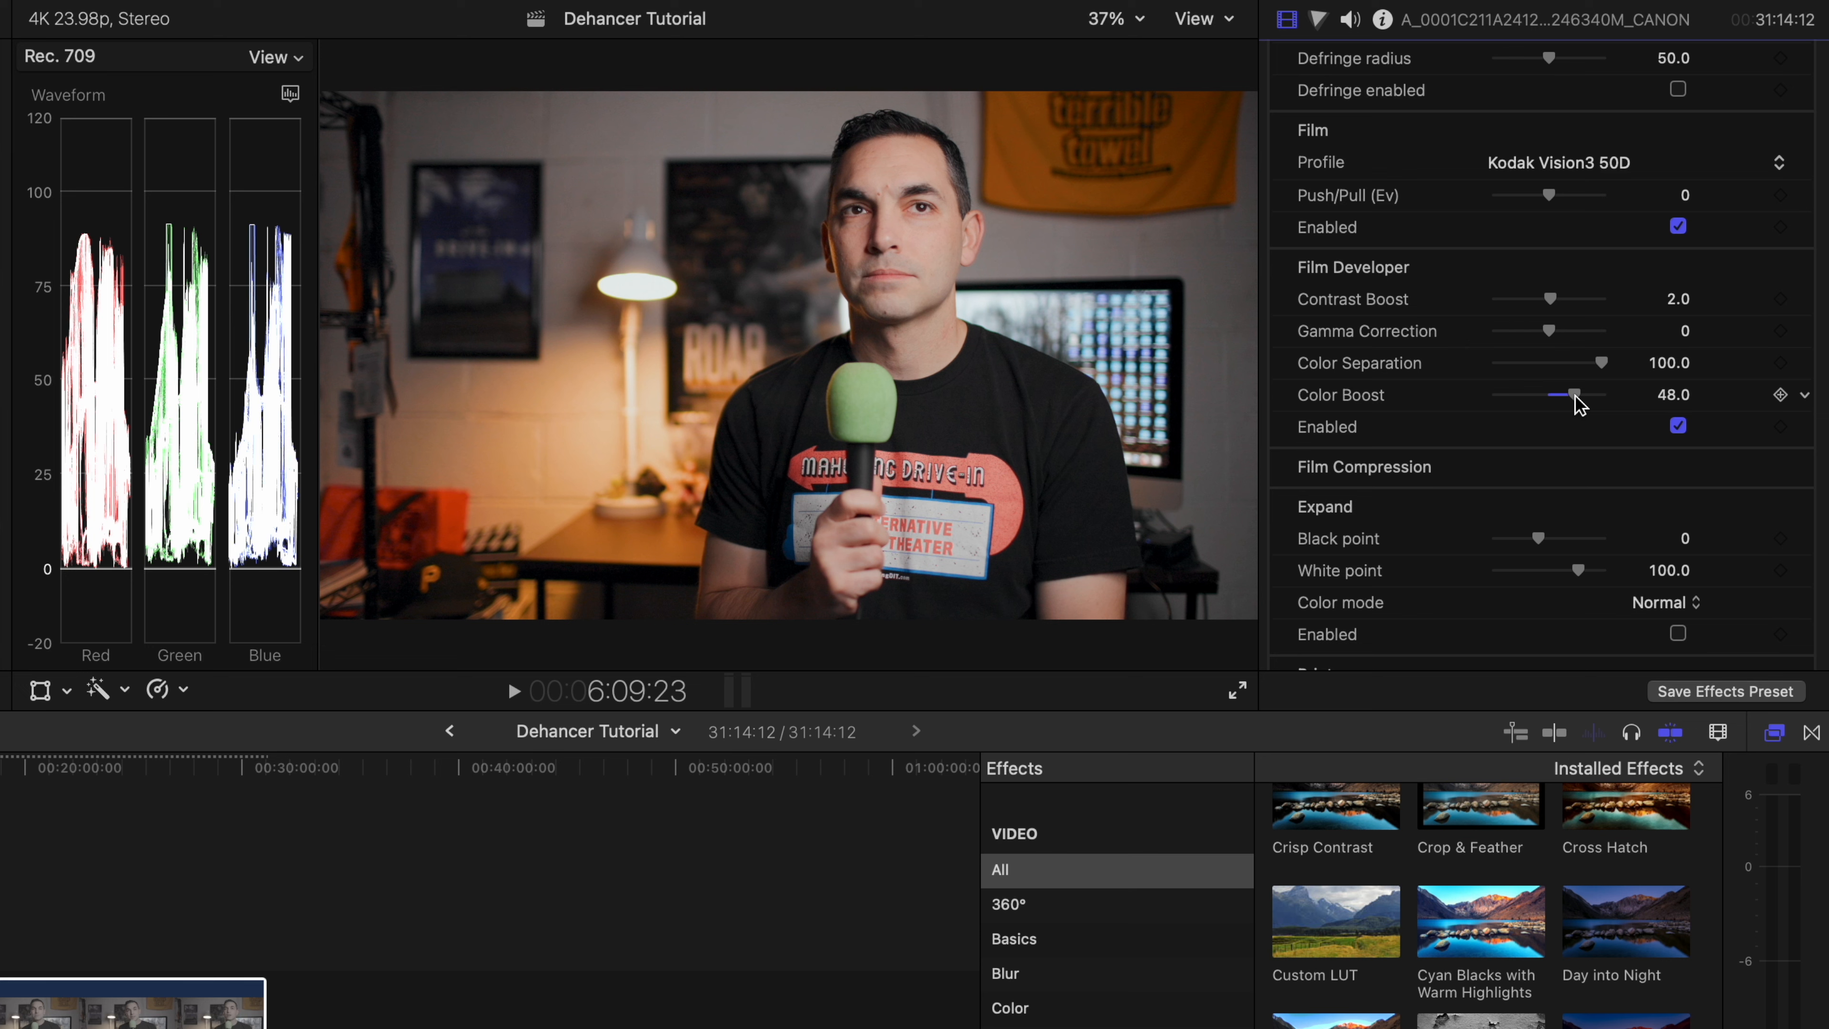
drag(1575, 395, 1579, 395)
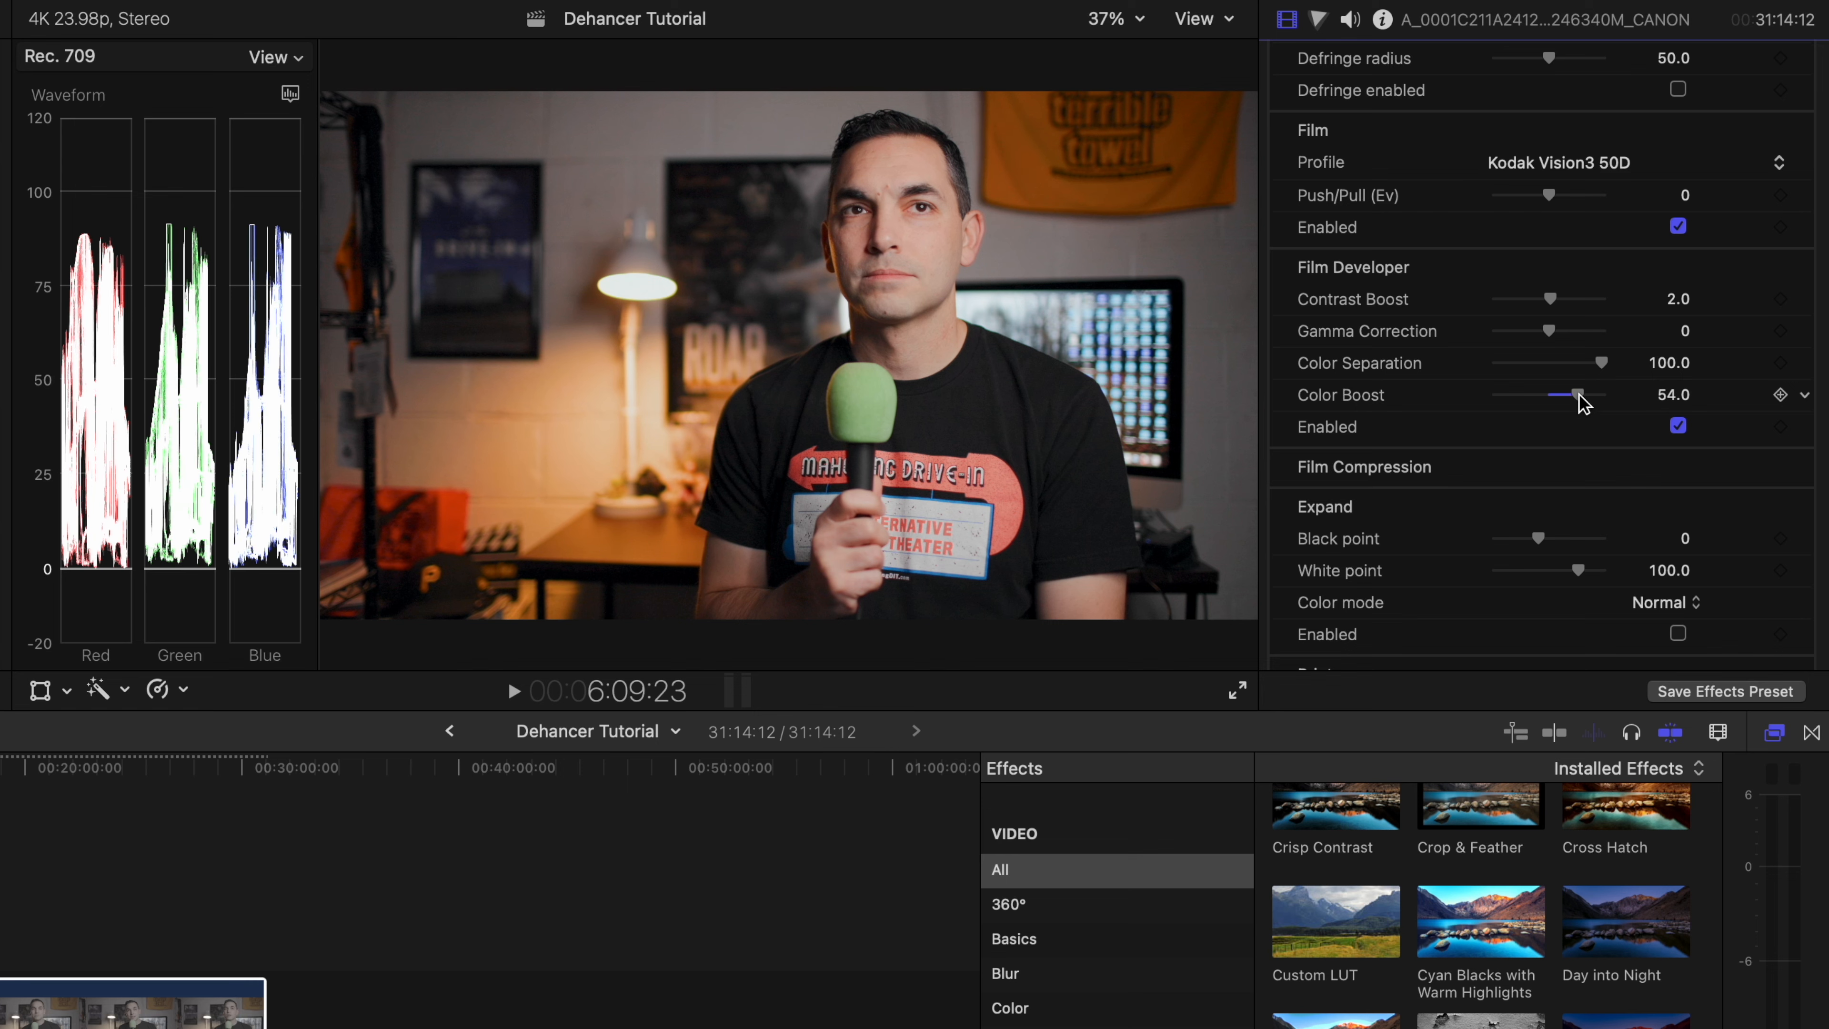
- Enable Film Compression, checking its effect on and off, with Color Density at 80.0 and Impact at 34.0
scroll(1580, 396, down, 4)
click(1770, 317)
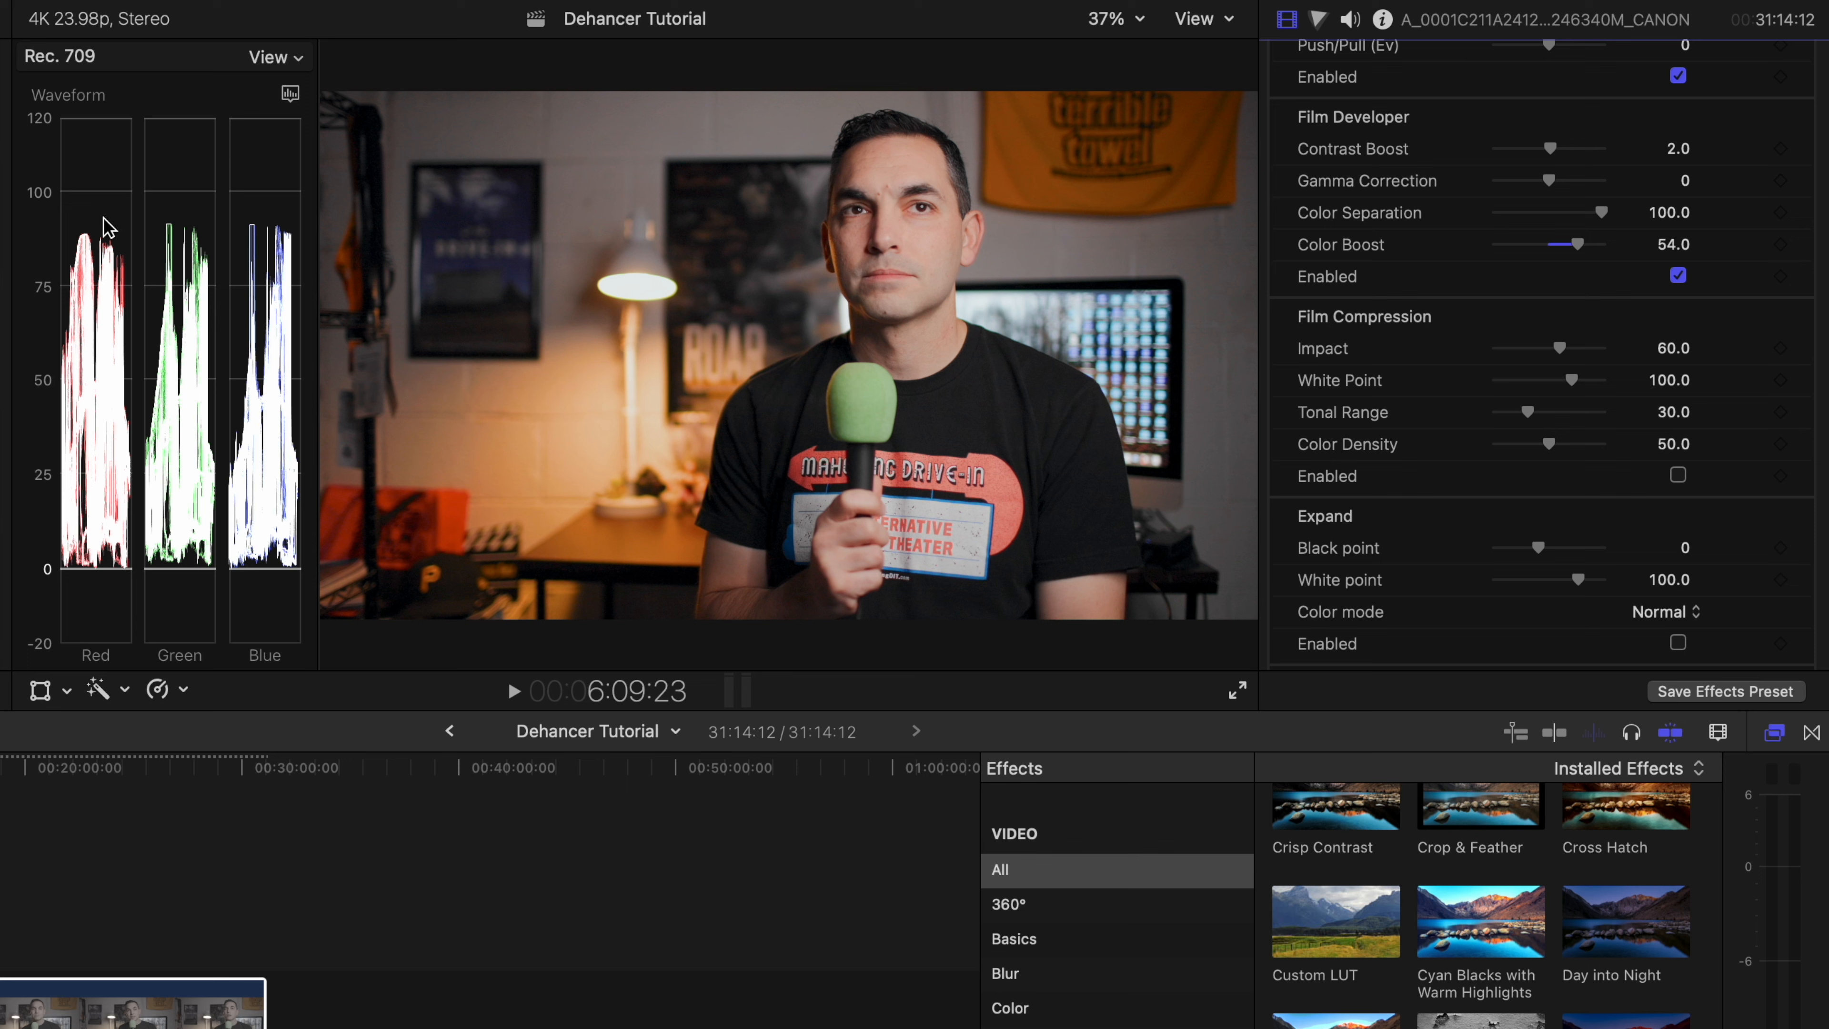
click(1678, 476)
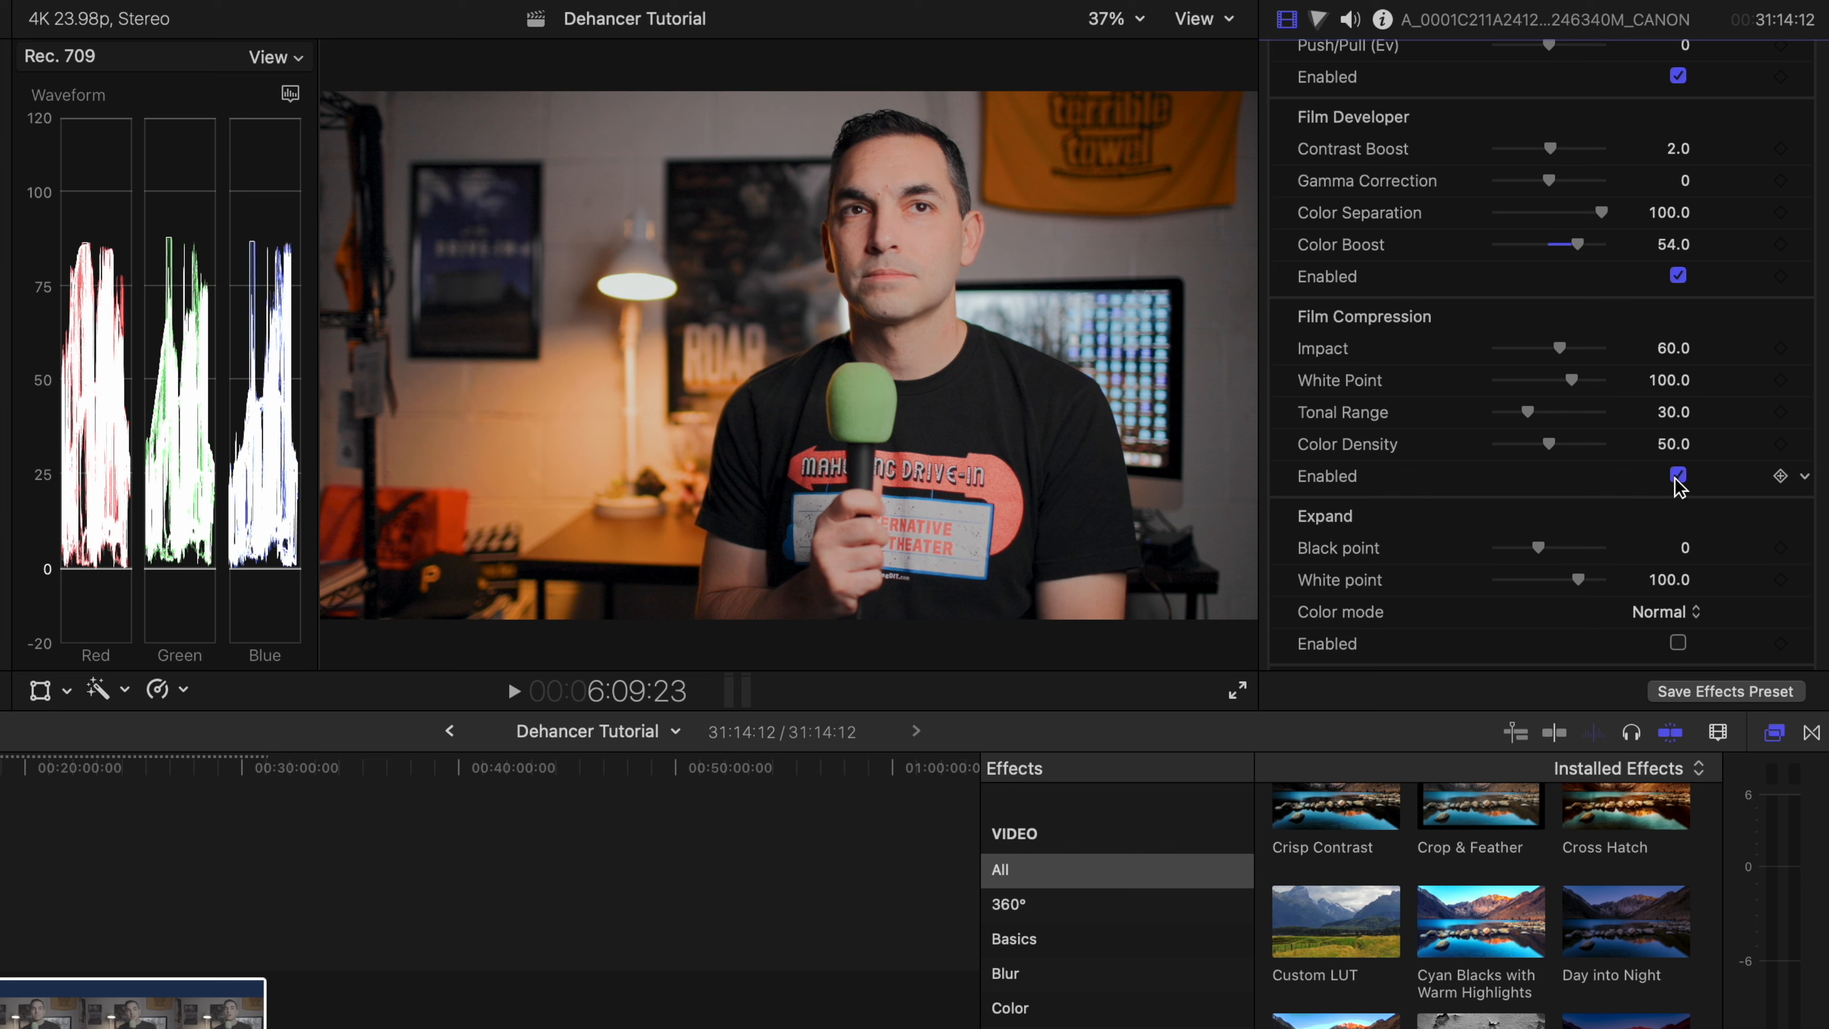
click(1677, 475)
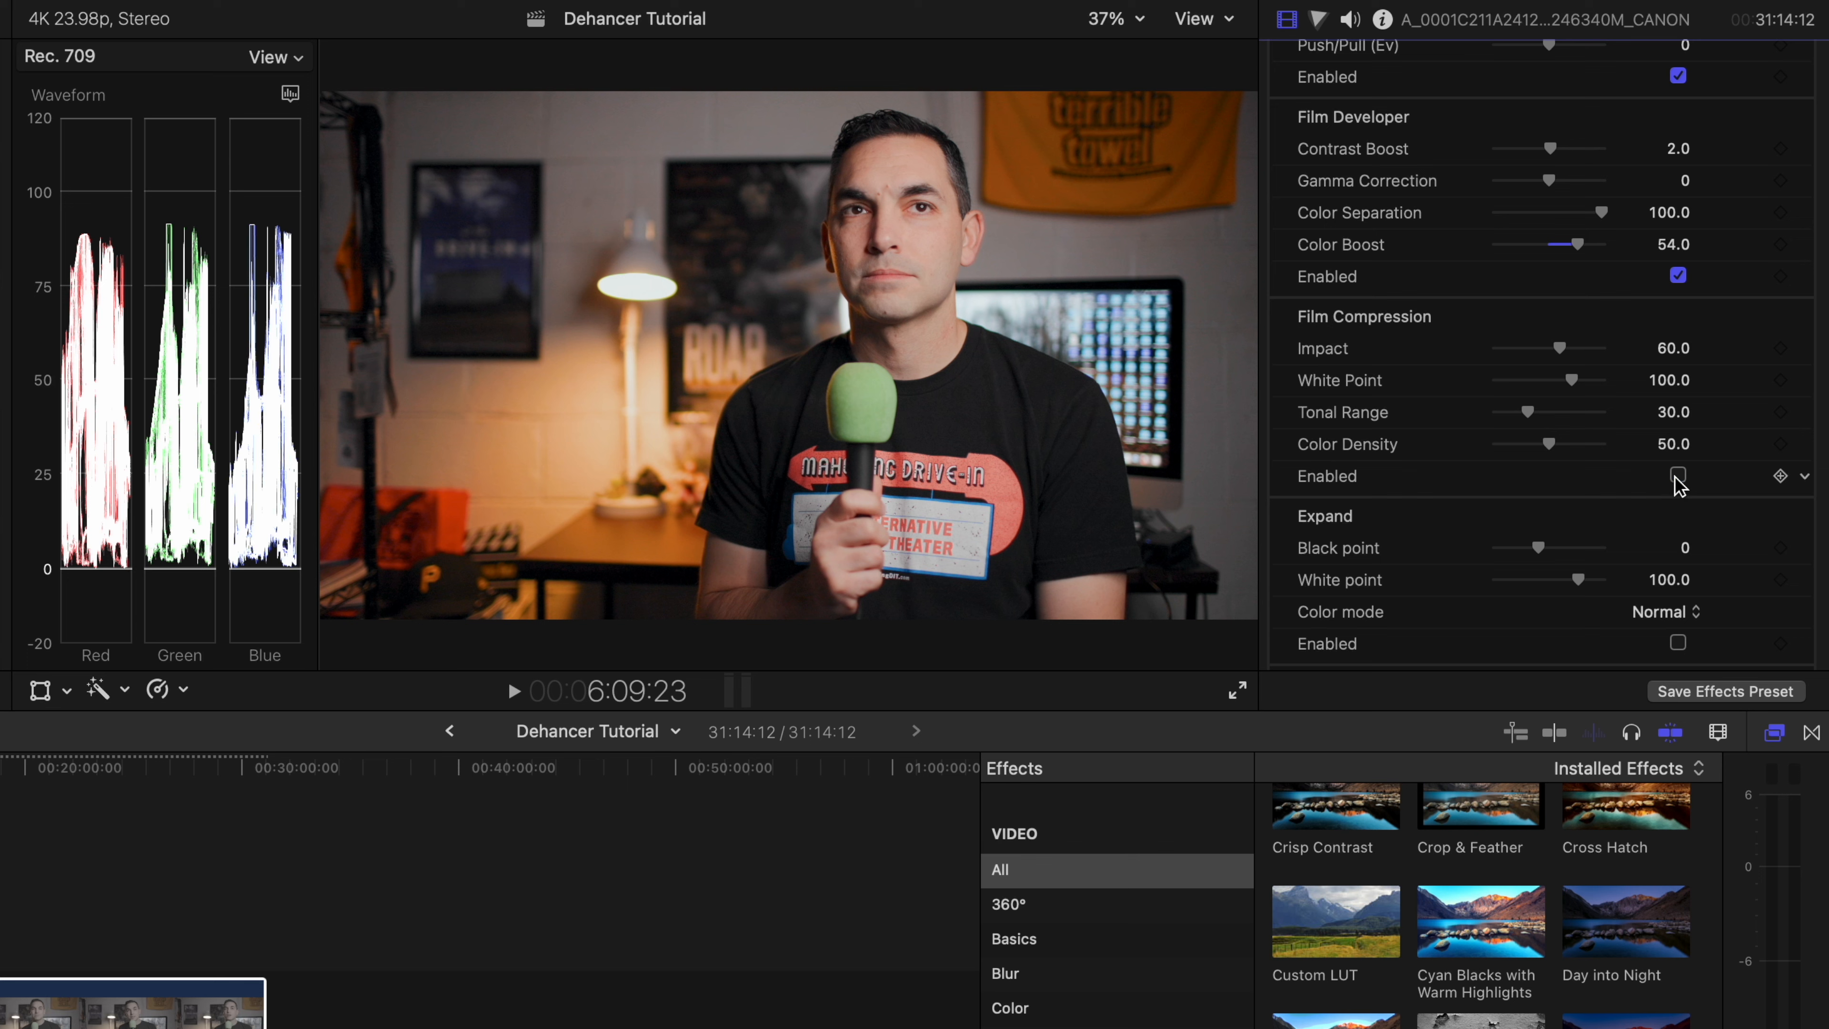
click(1678, 475)
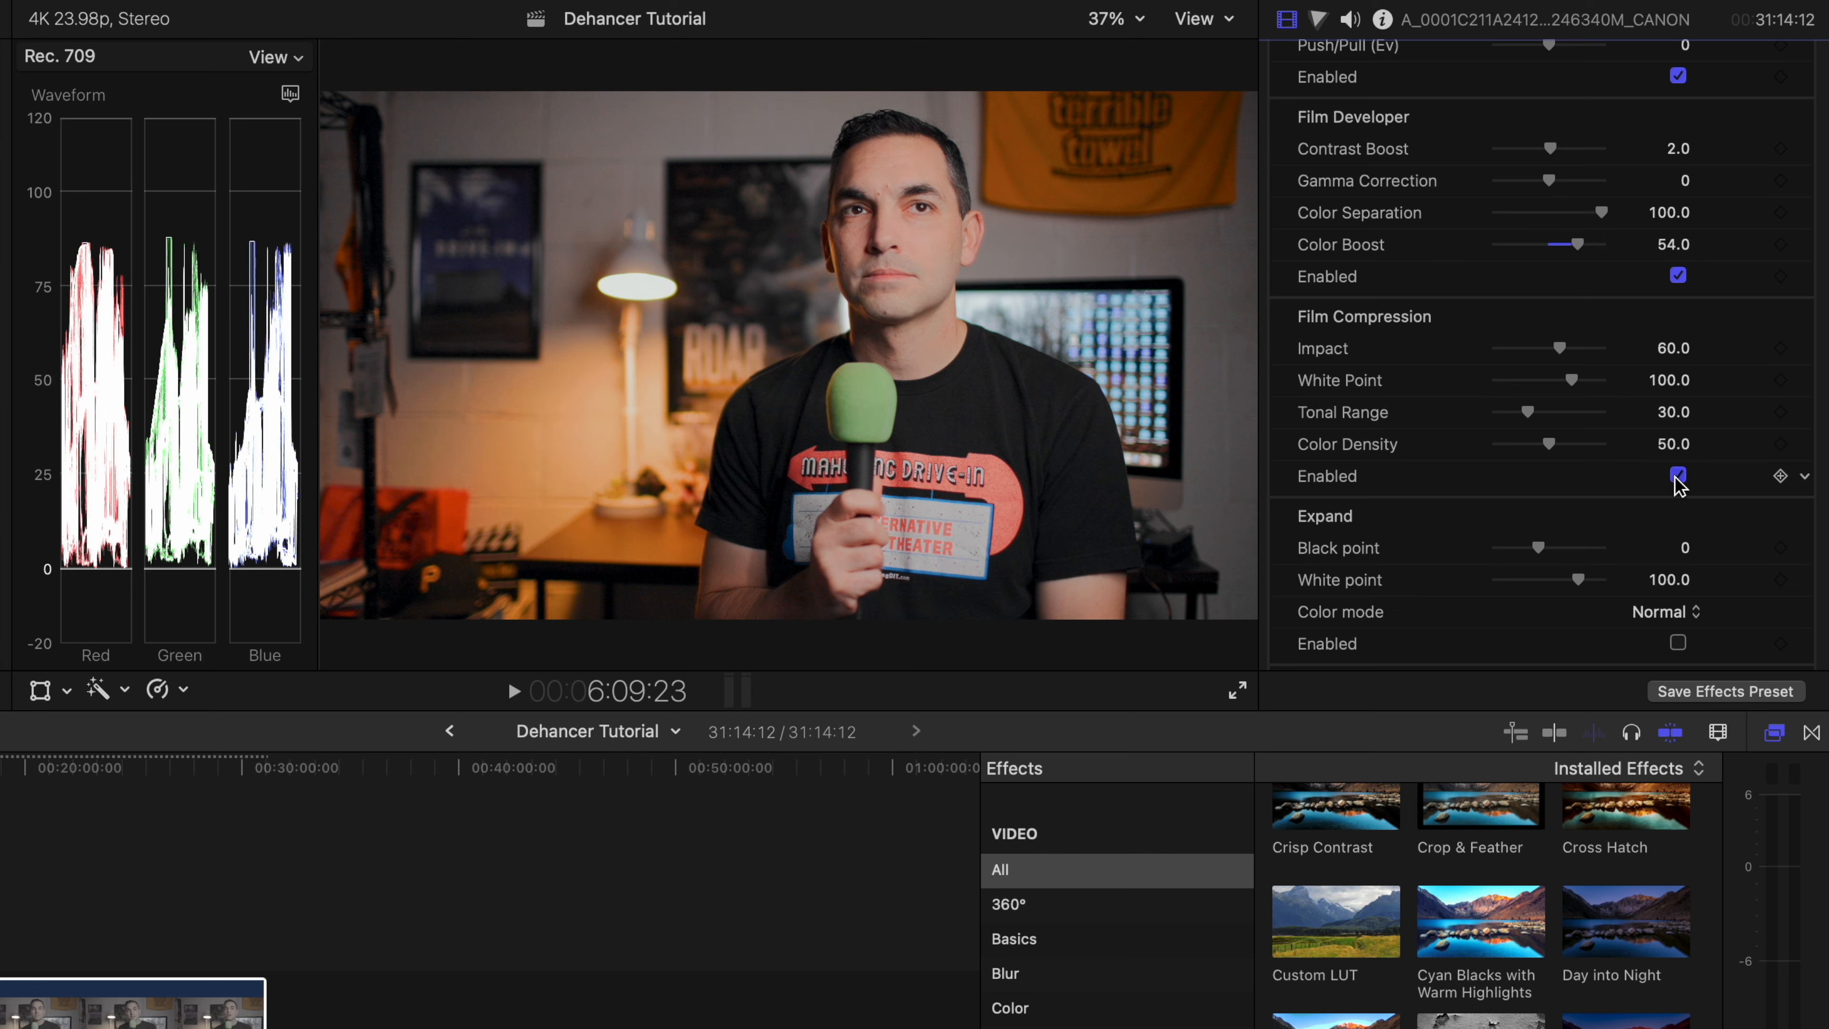
click(1677, 475)
click(1677, 476)
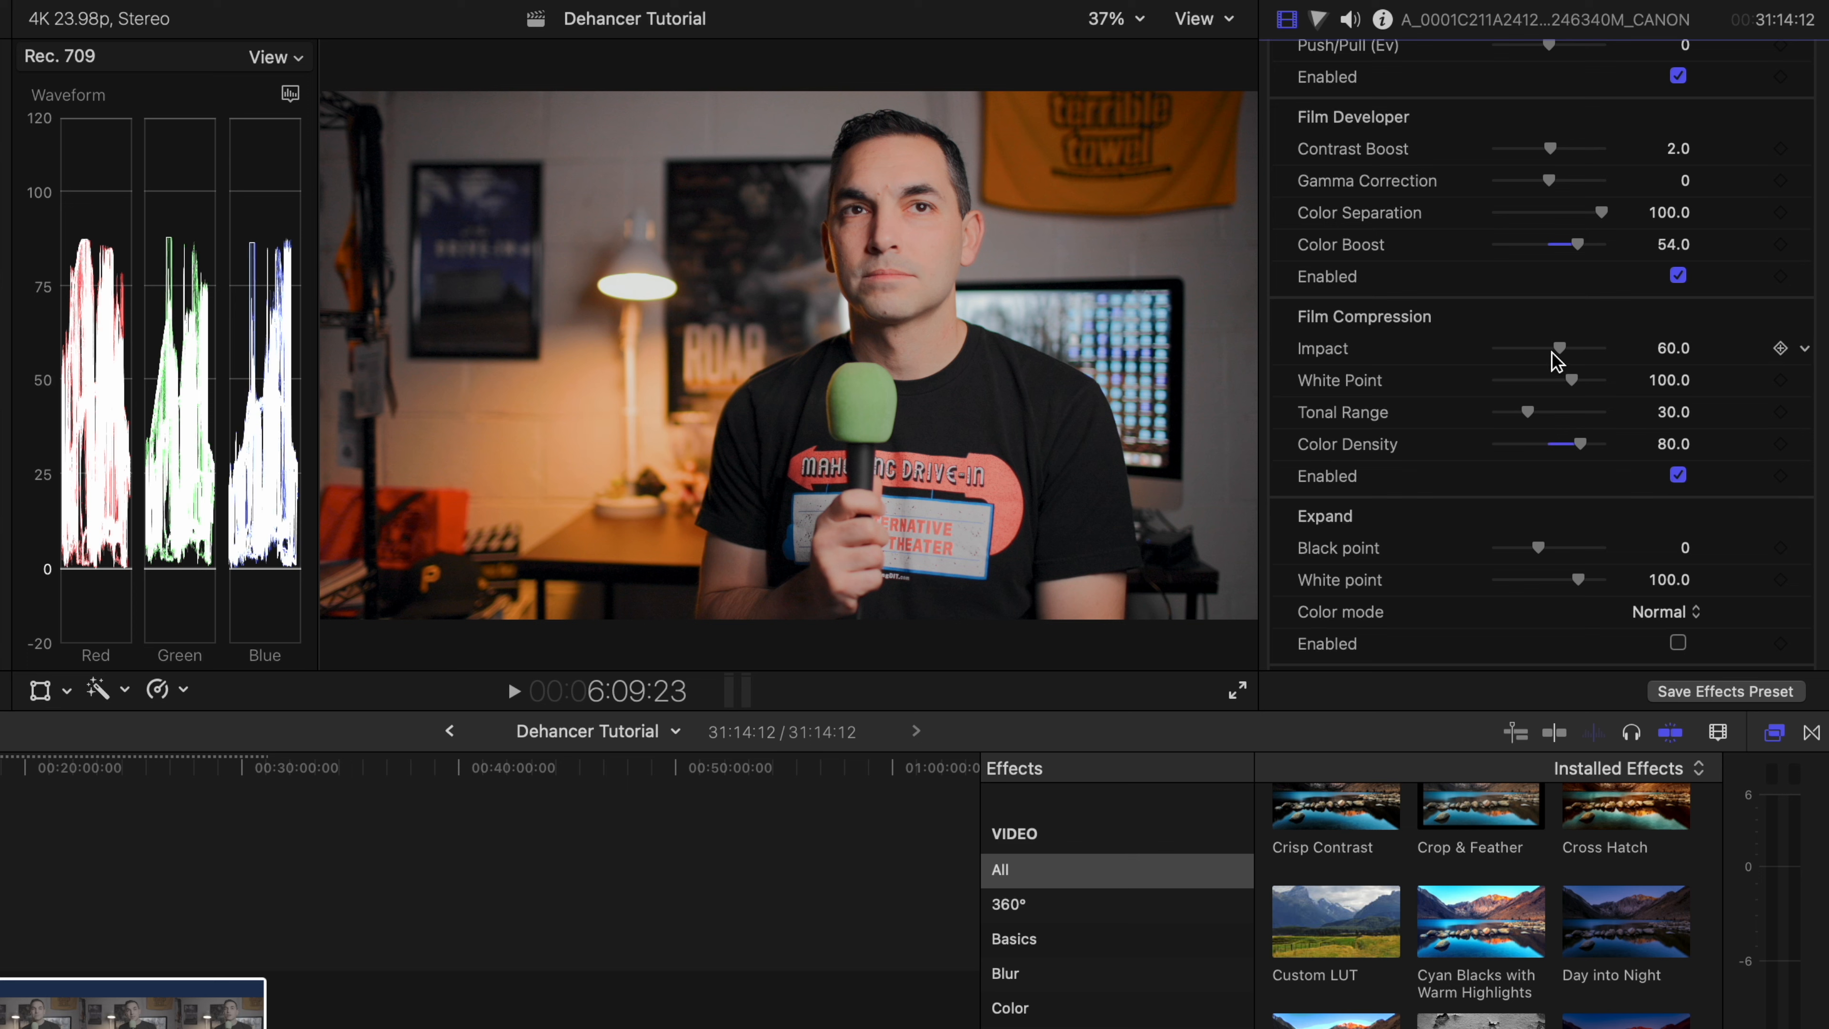
mouse_move(1557, 352)
mouse_down()
mouse_move(1490, 361)
mouse_move(1535, 371)
mouse_up()
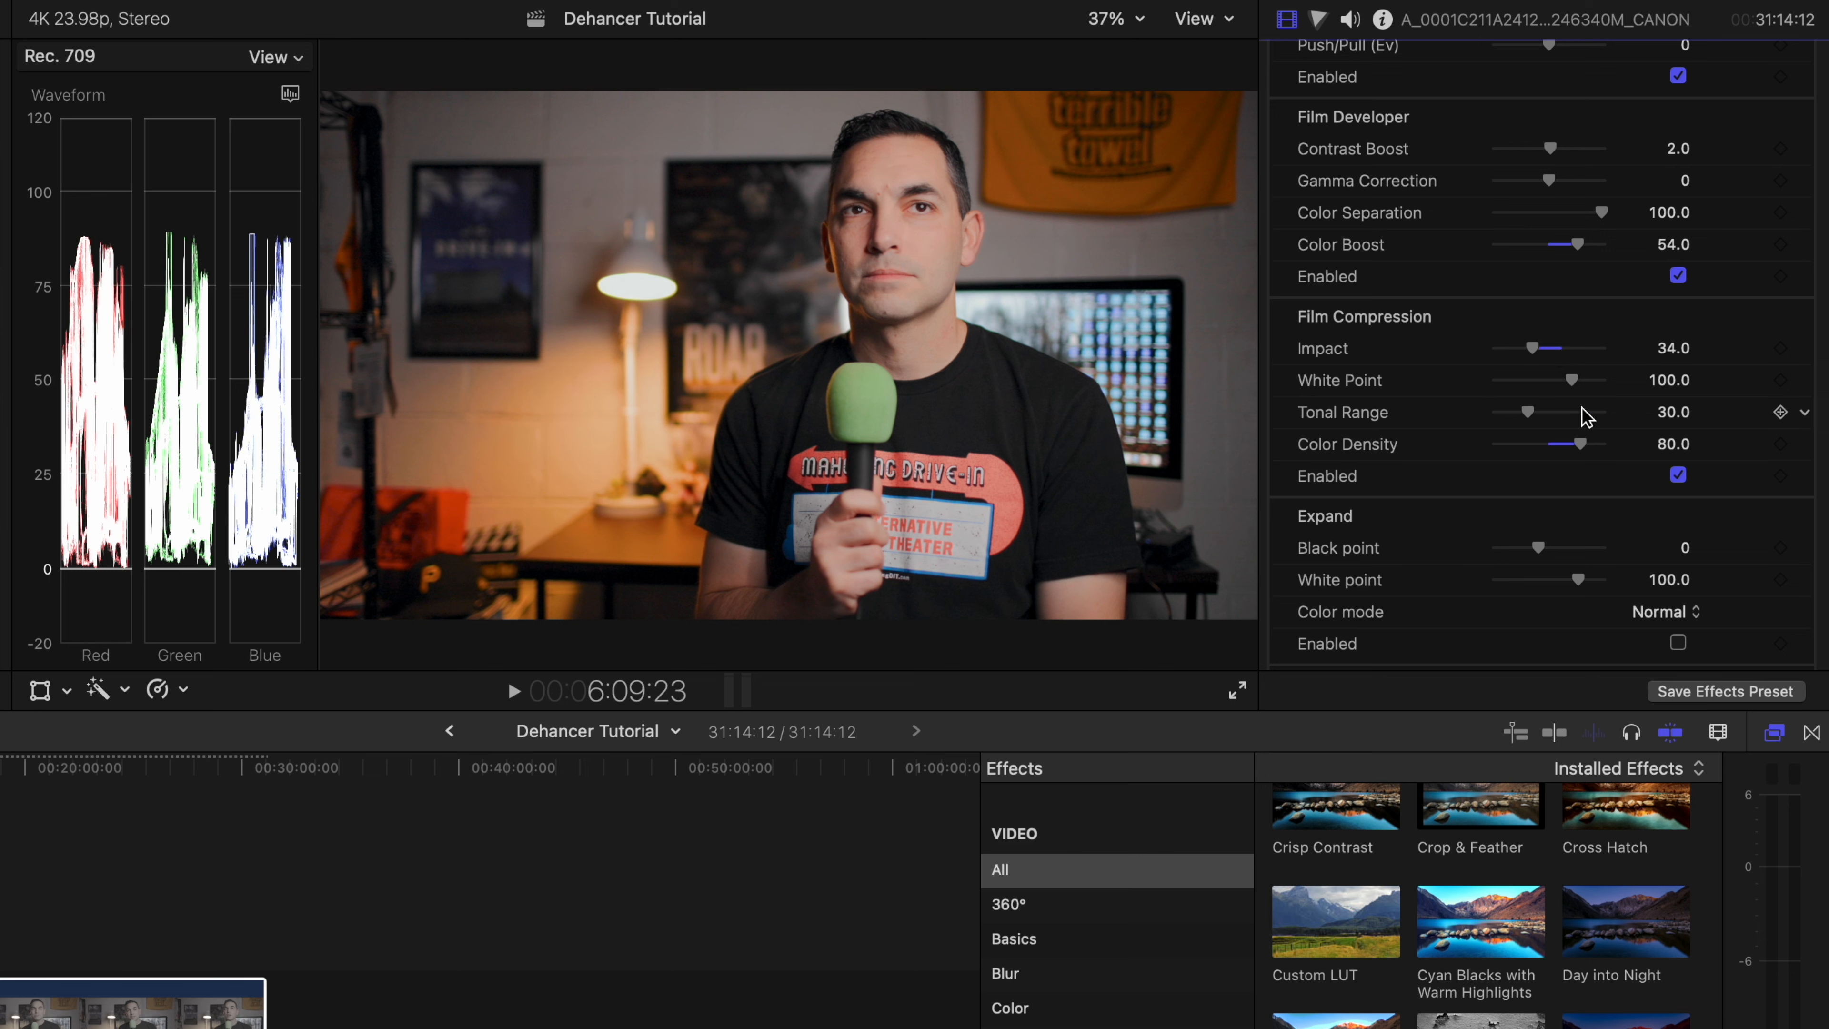
- Enable the Print section with Exposure (Ev) at -0.12
scroll(1584, 416, down, 10)
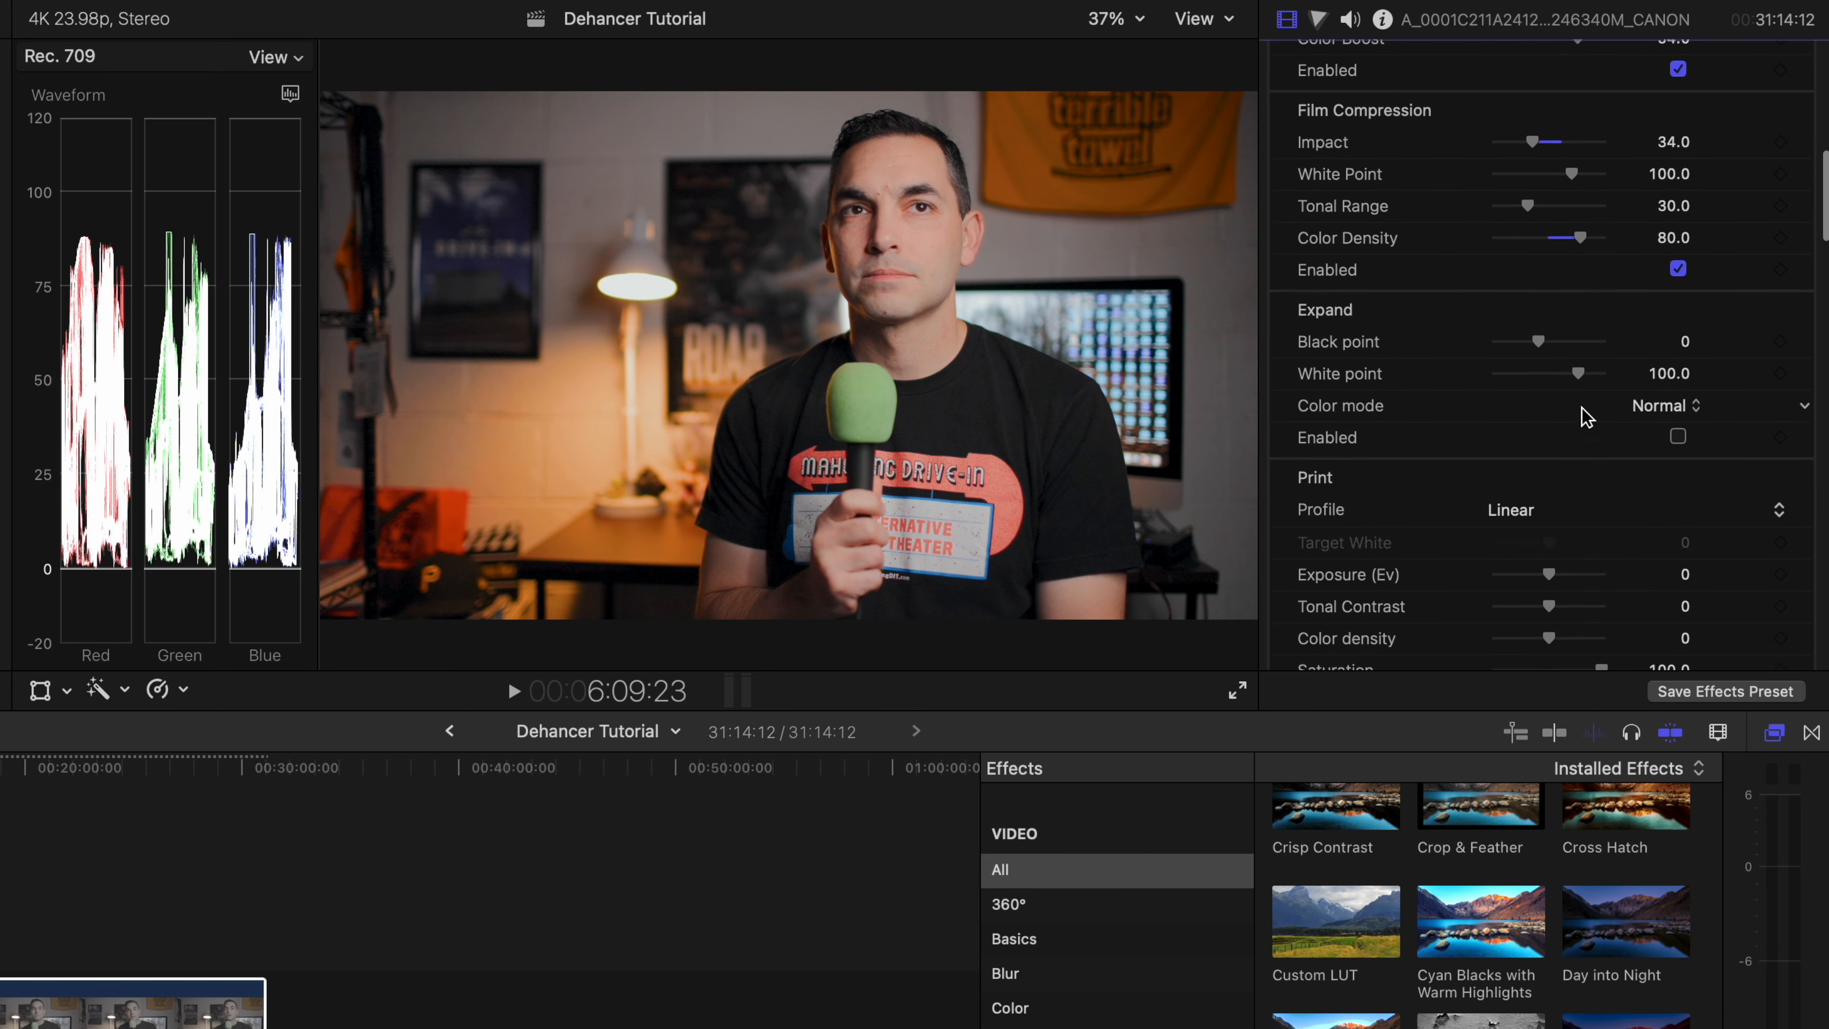
scroll(1776, 370, down, 3)
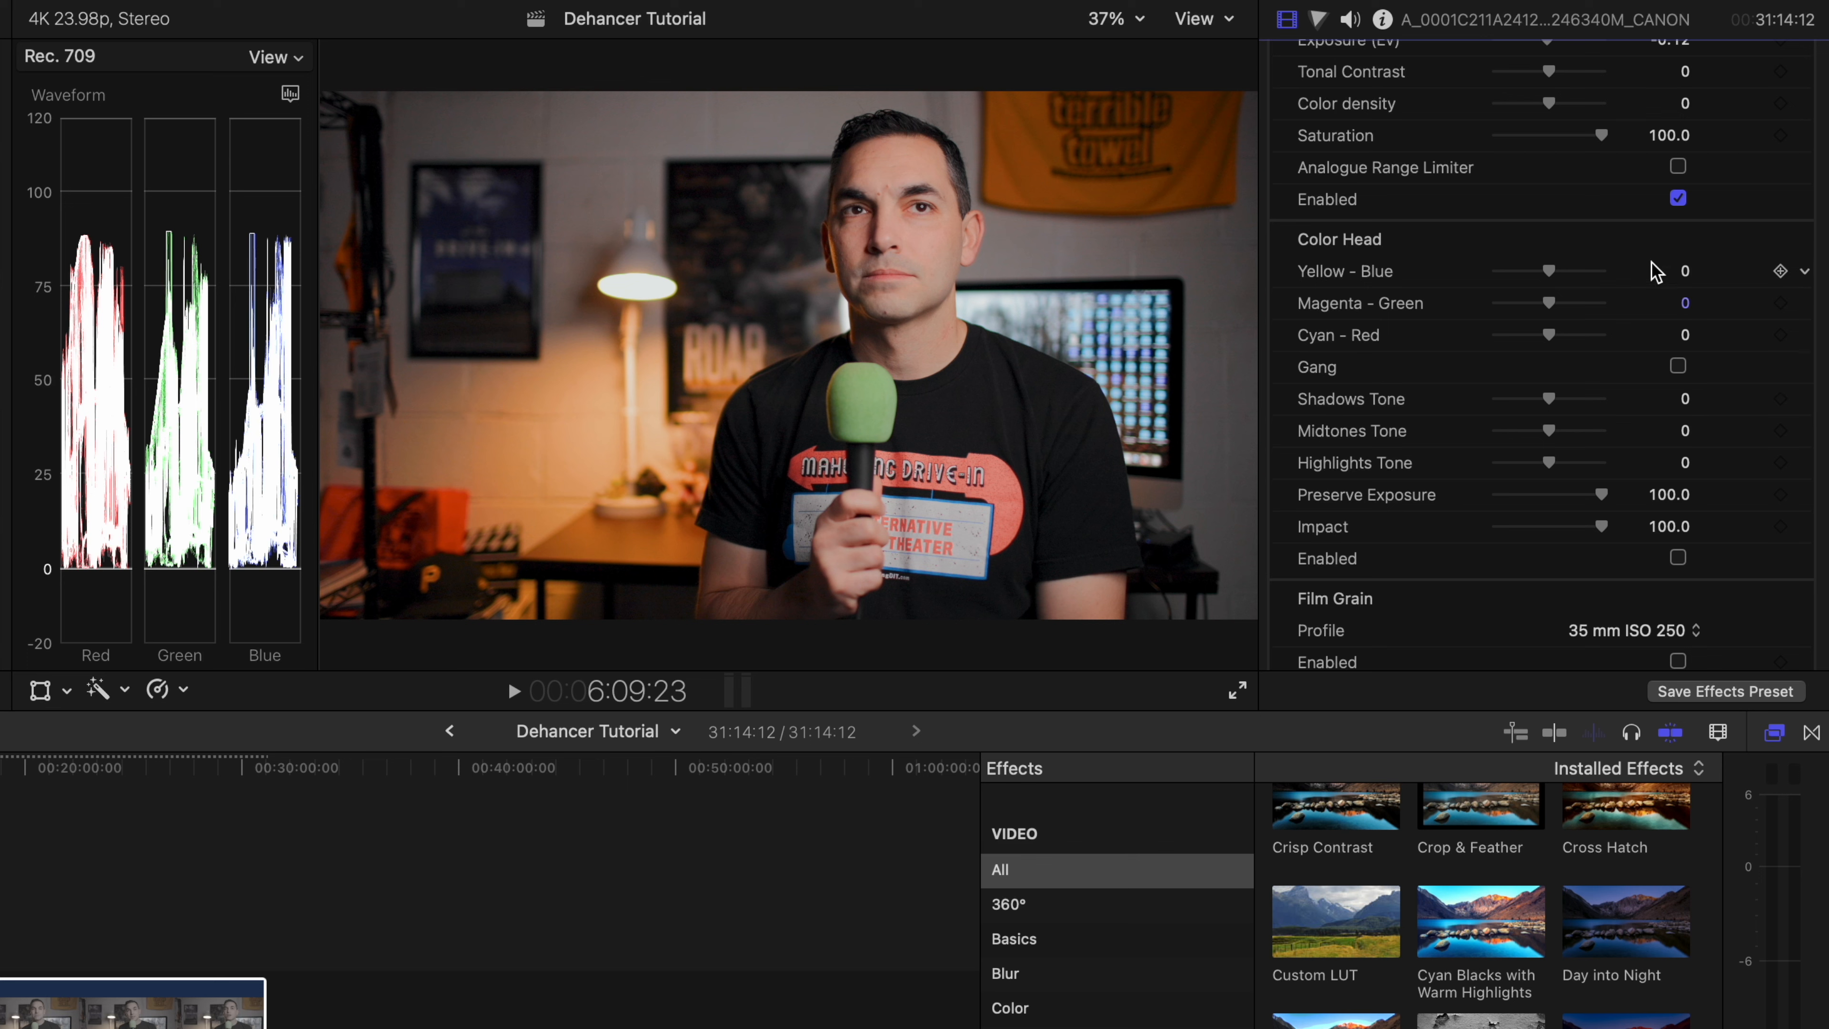
- Enable Color Head, try Yellow - Blue at -25.0 and return it to 0
drag(1550, 277, 1515, 274)
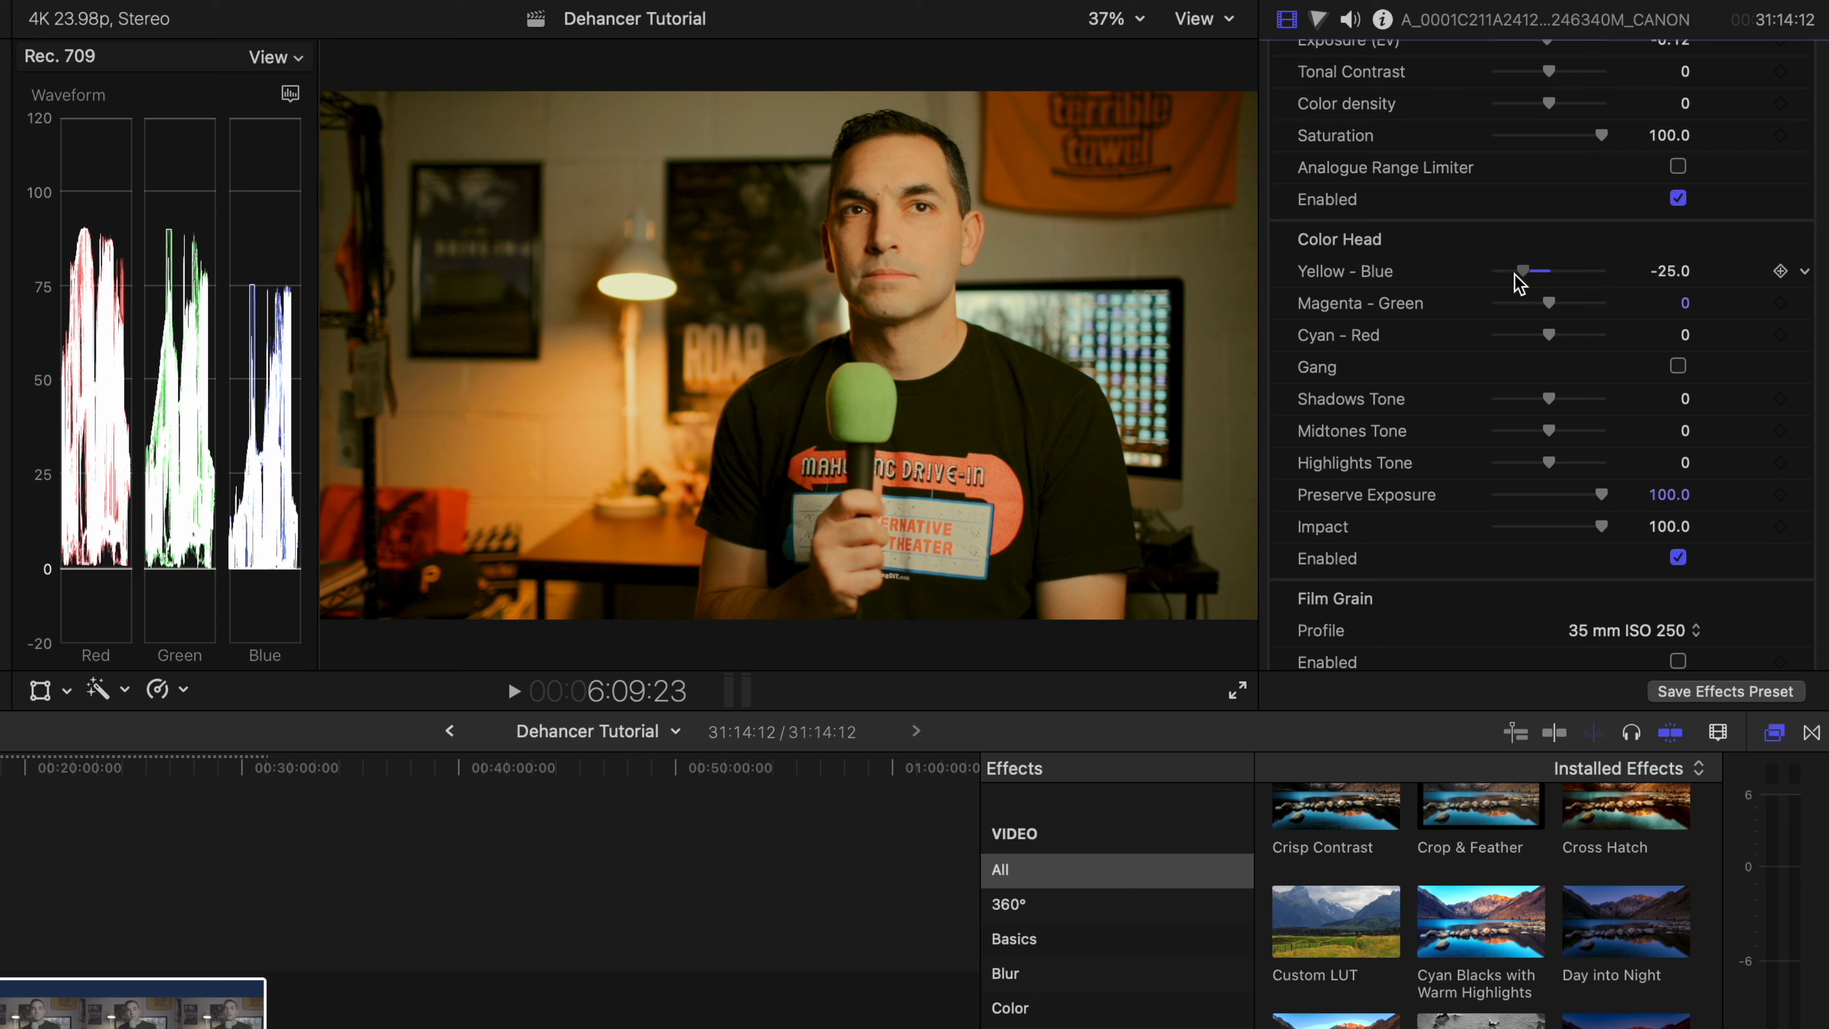
drag(1514, 274, 1553, 355)
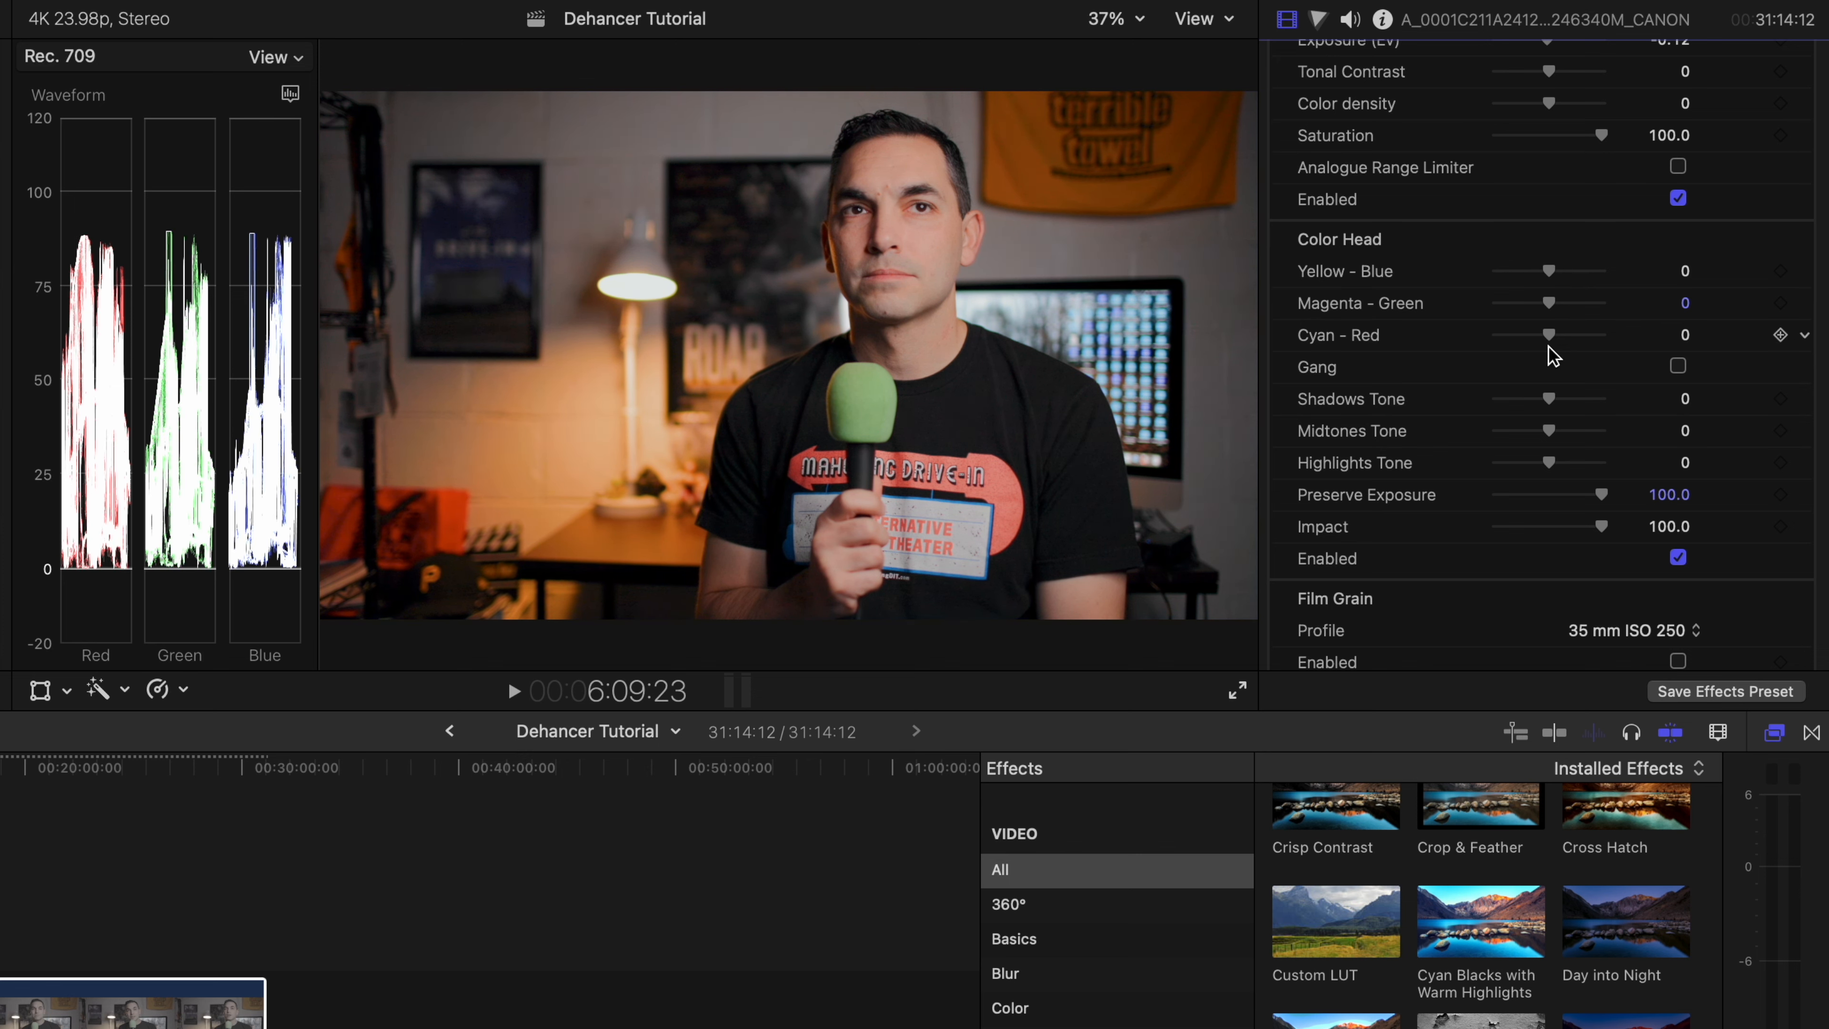
- Enable Film Grain and switch its profile to Custom
scroll(1552, 355, down, 3)
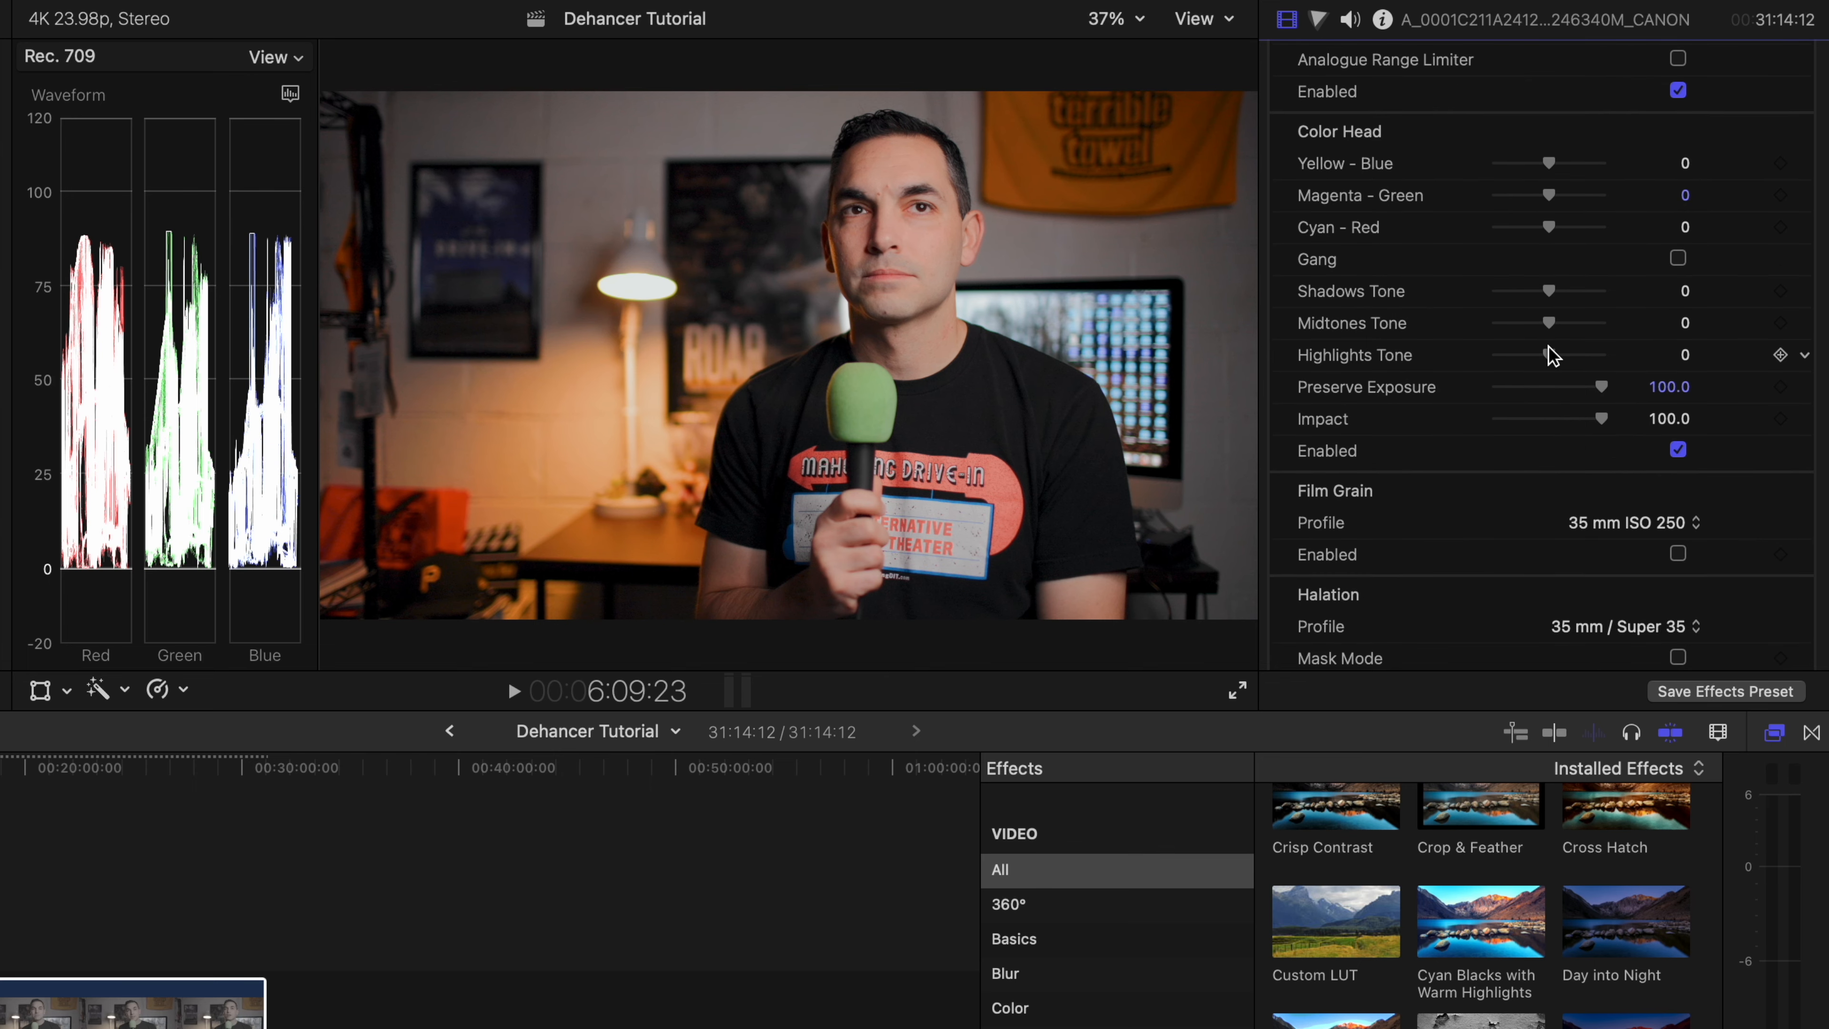
scroll(1553, 355, down, 5)
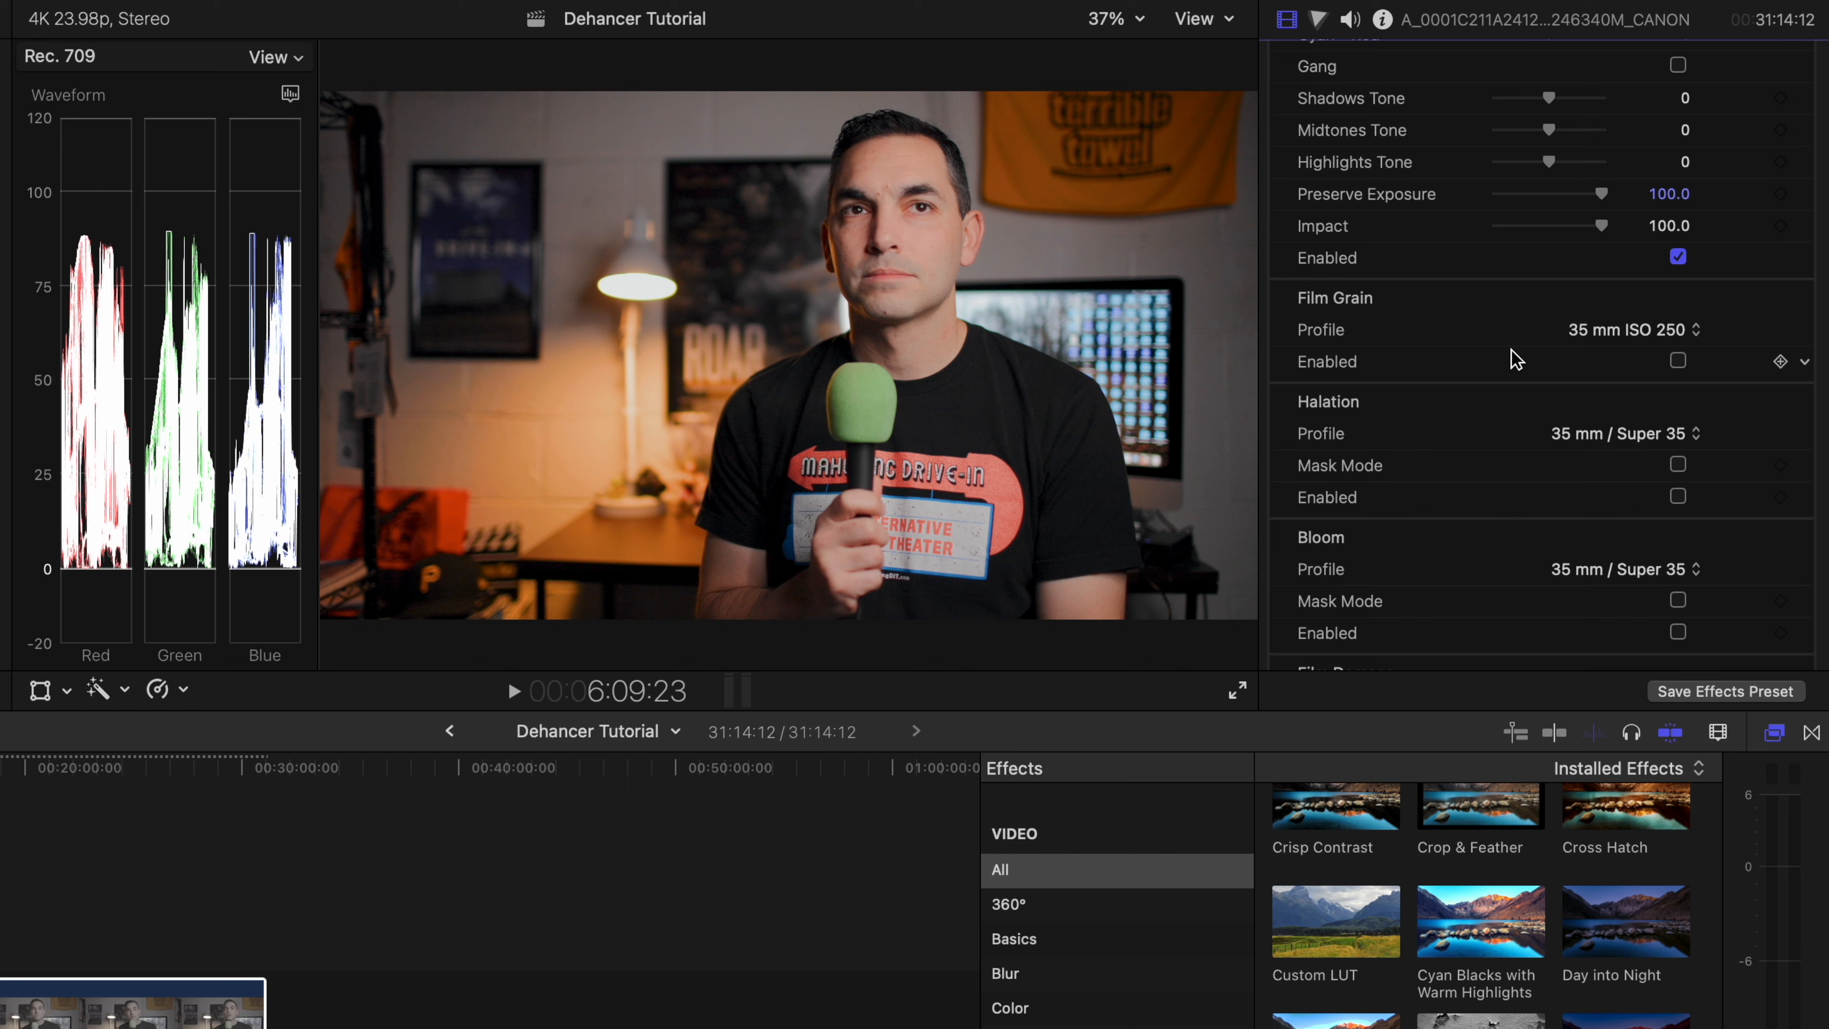
click(1678, 361)
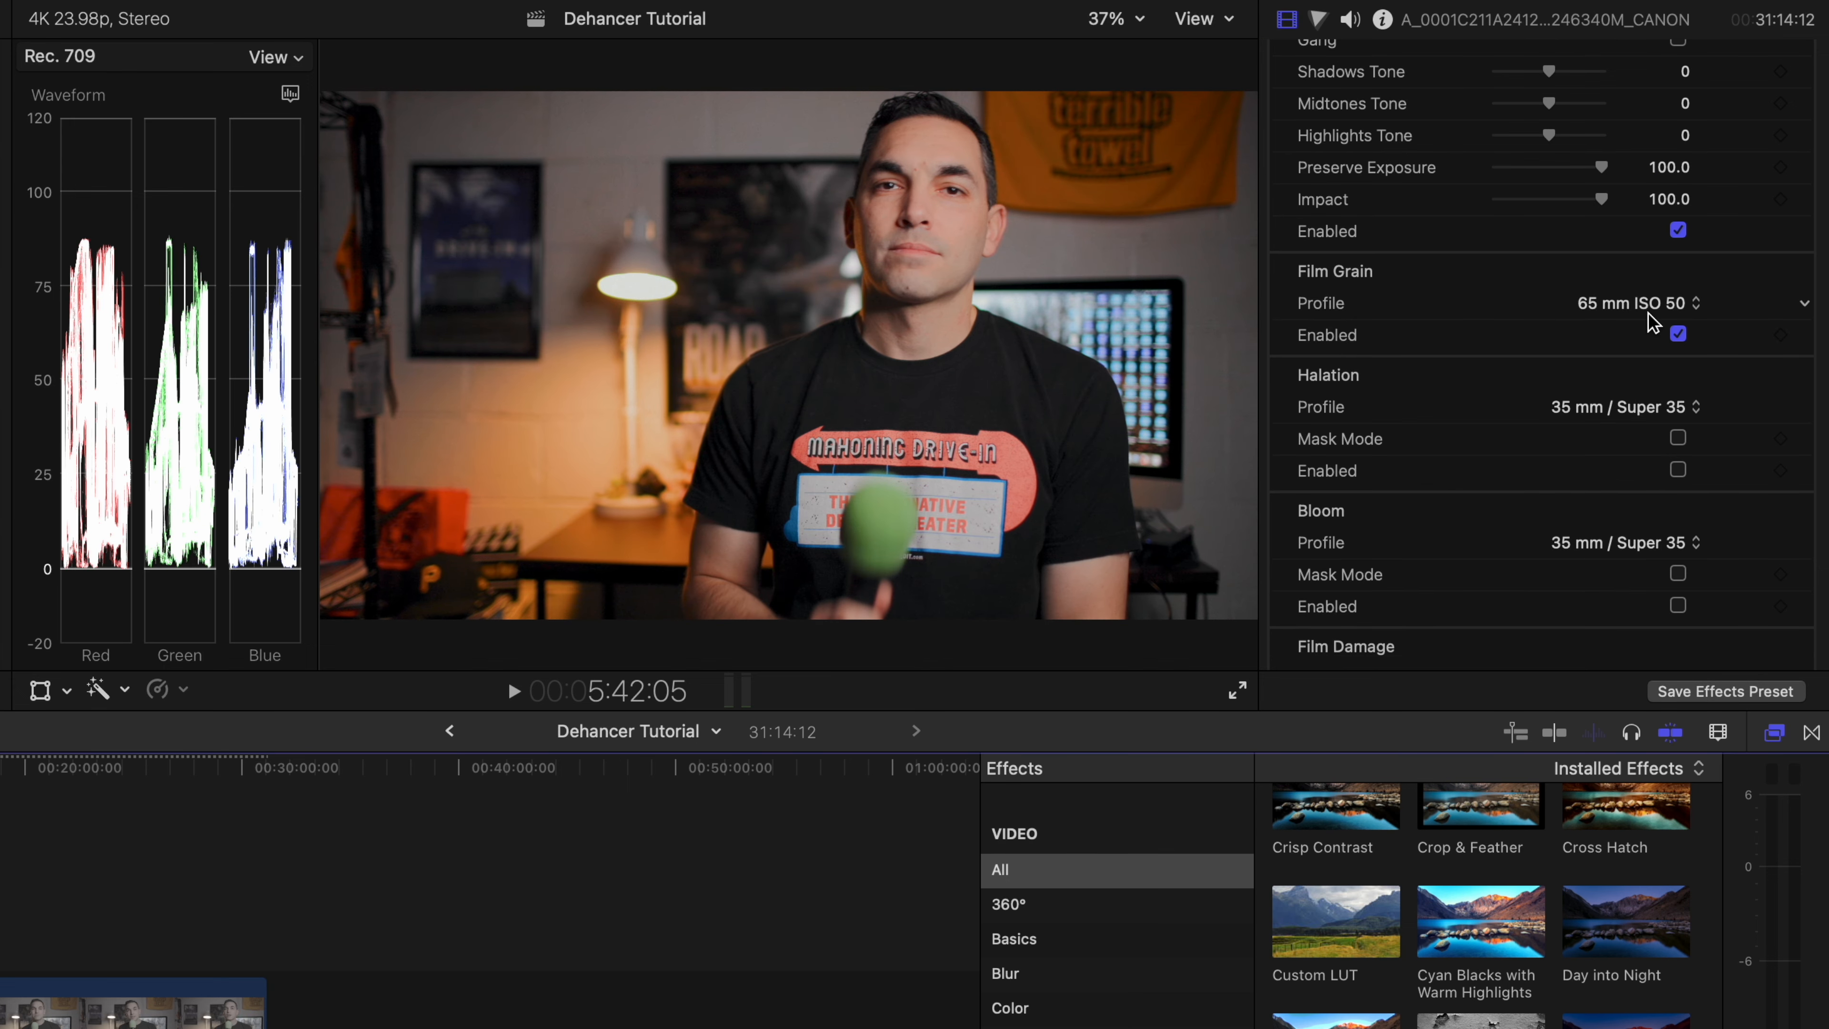
click(1646, 313)
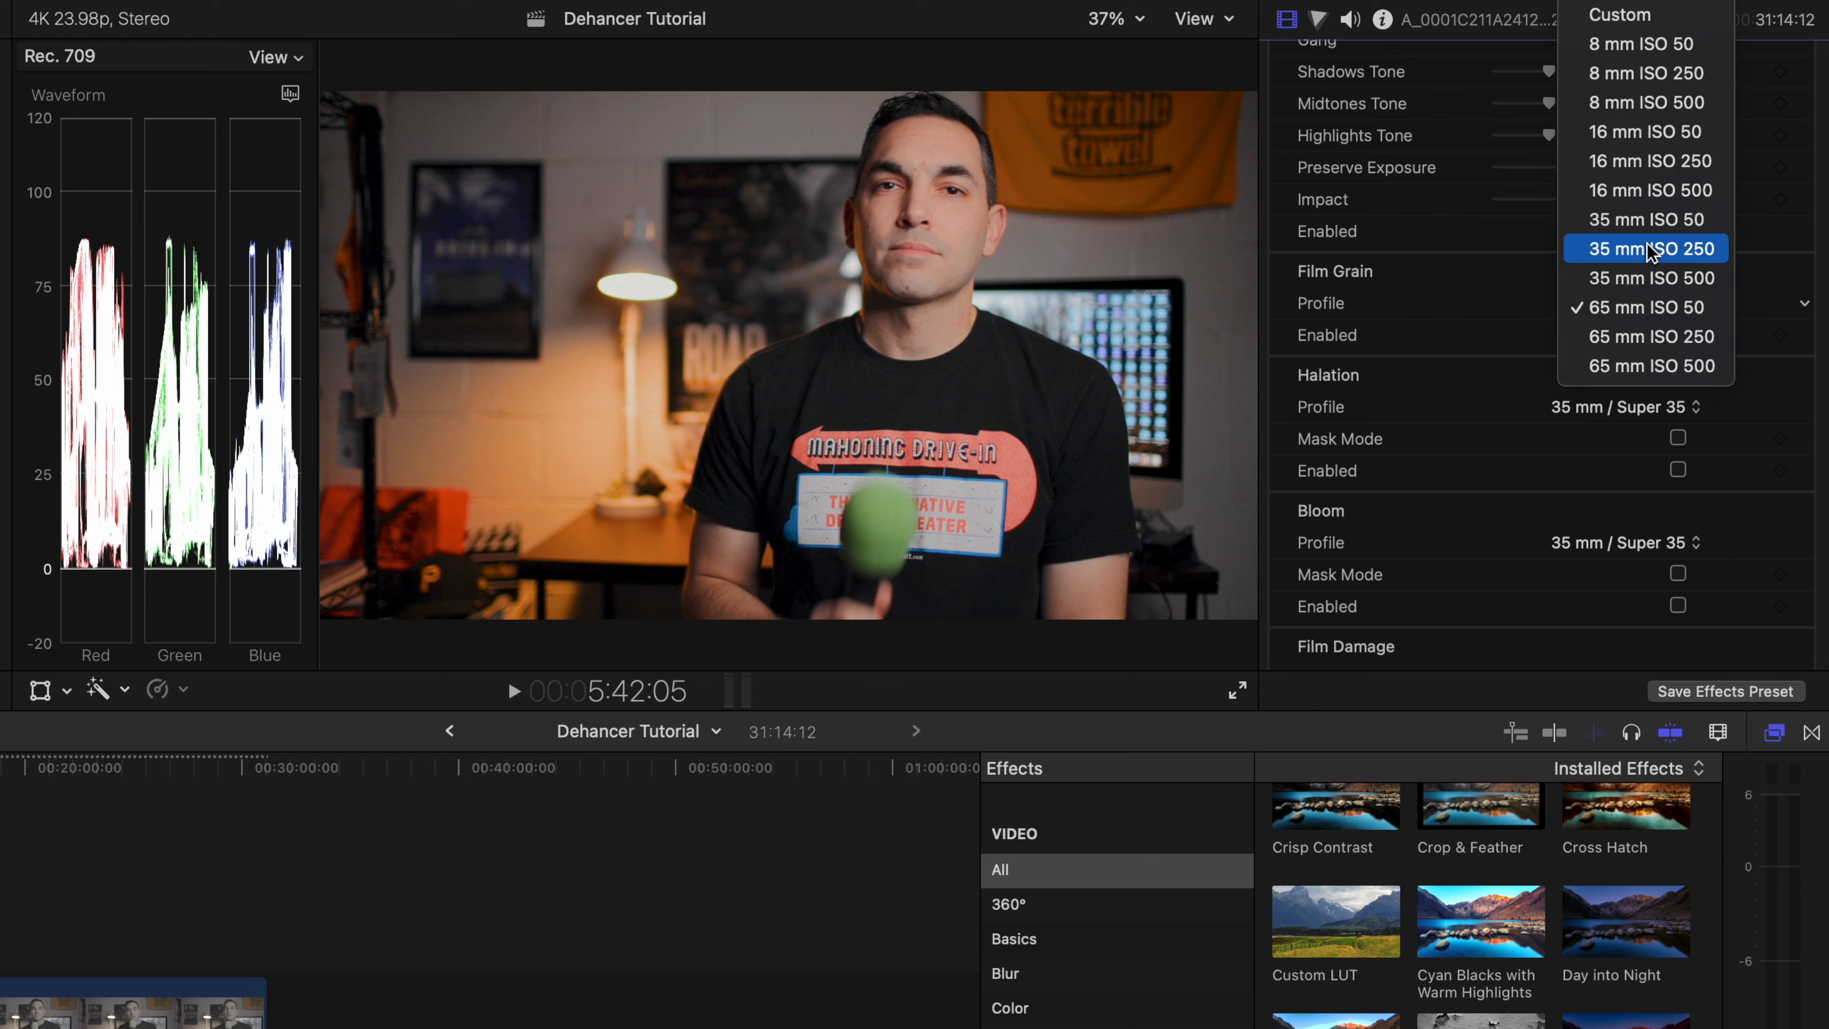
click(1628, 16)
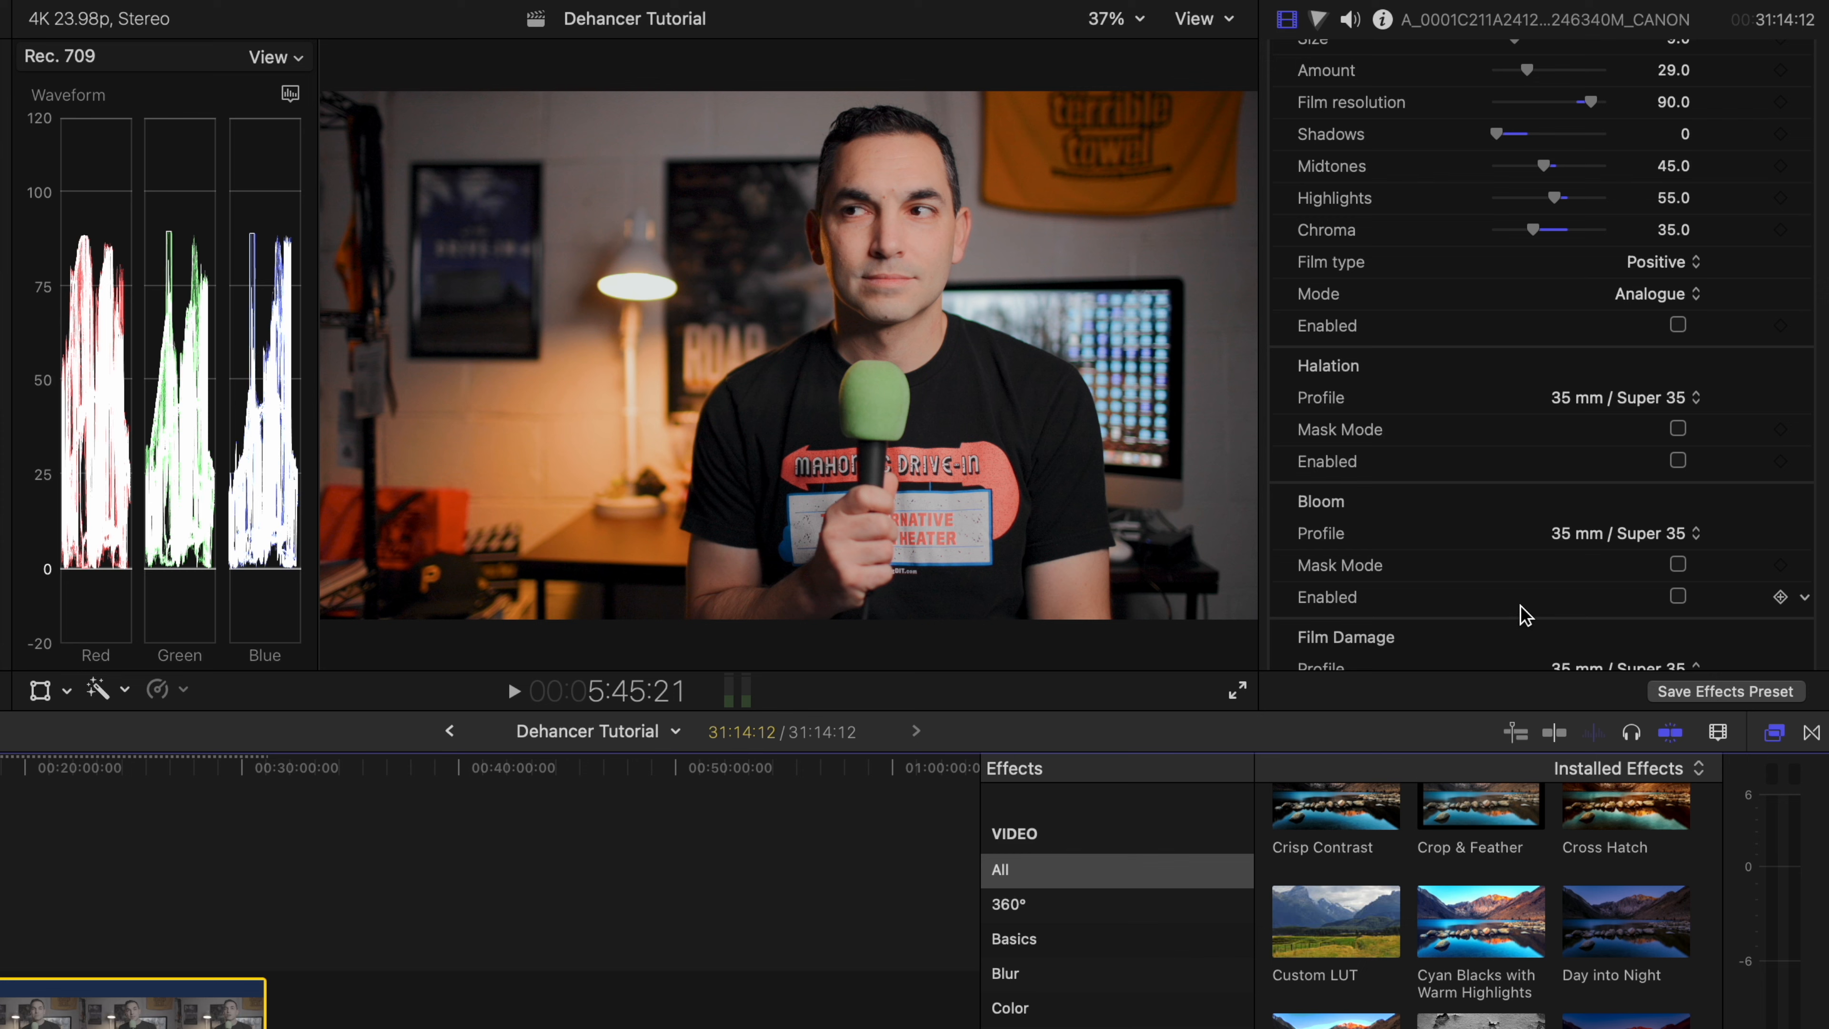
- Try Halation, comparing the image with it on and off and previewing the clip, and leave it disabled
scroll(1629, 537, down, 5)
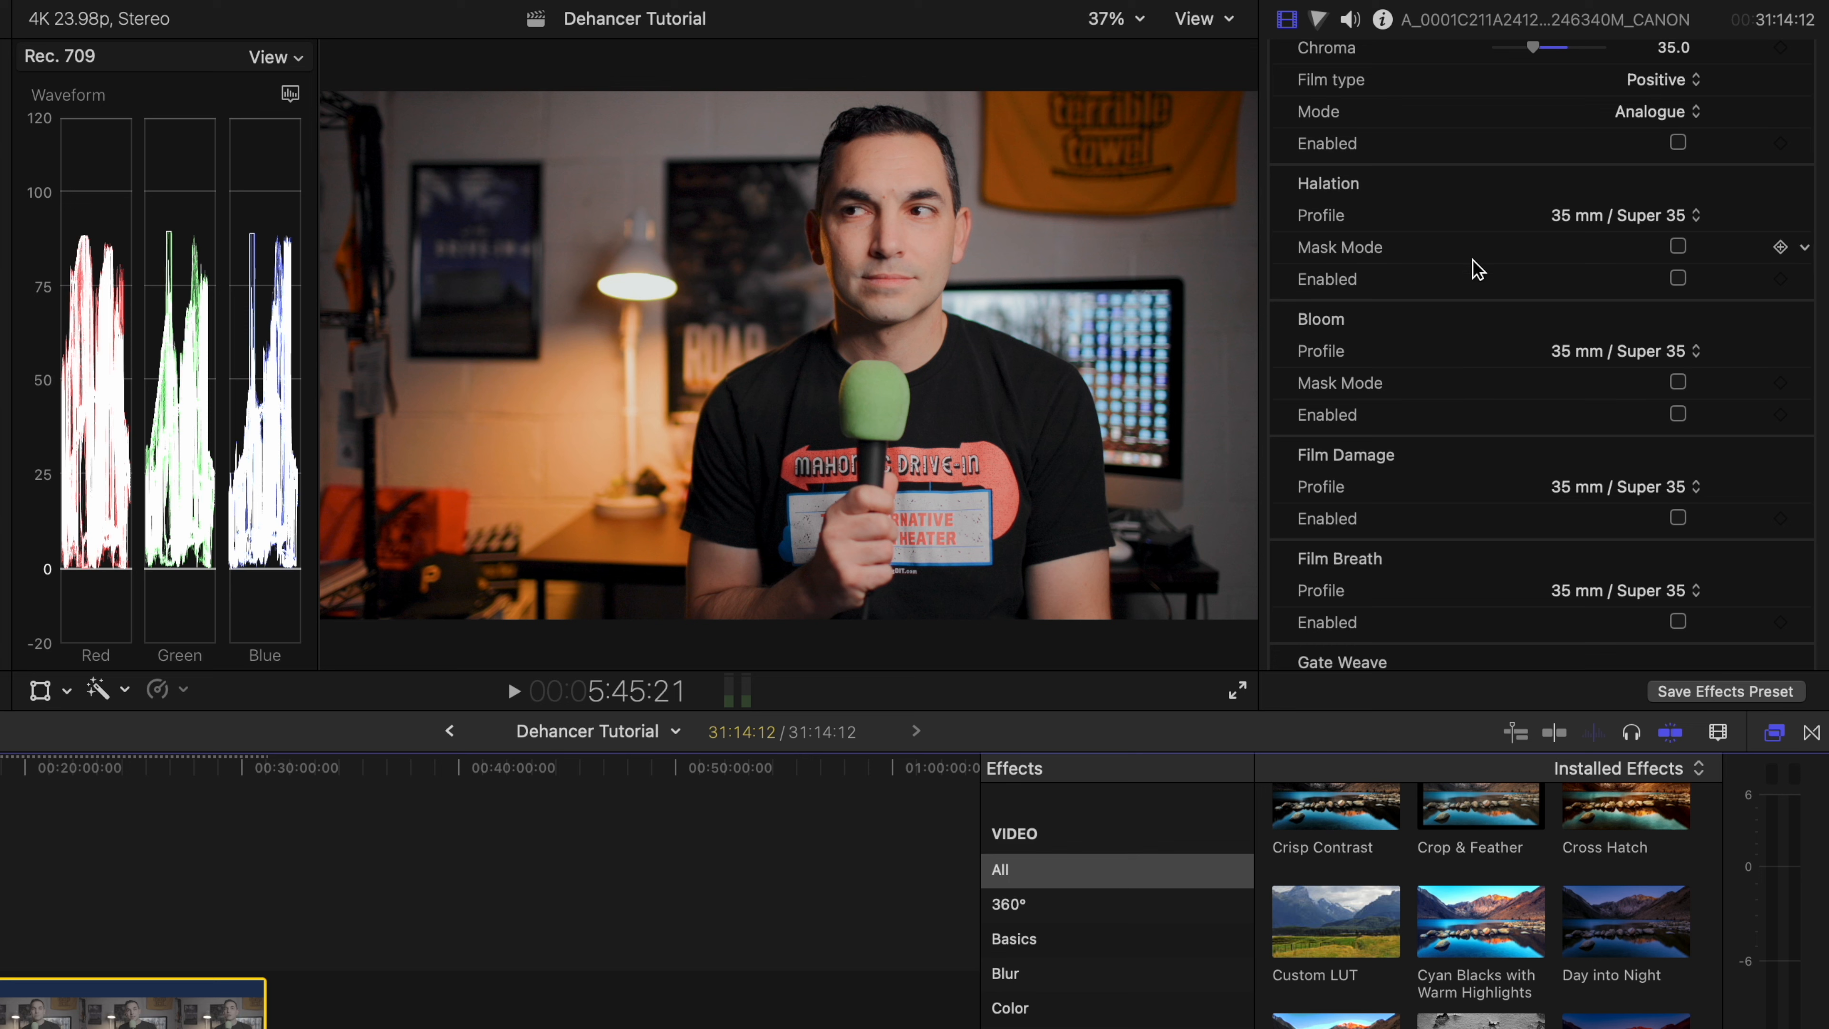
click(1678, 278)
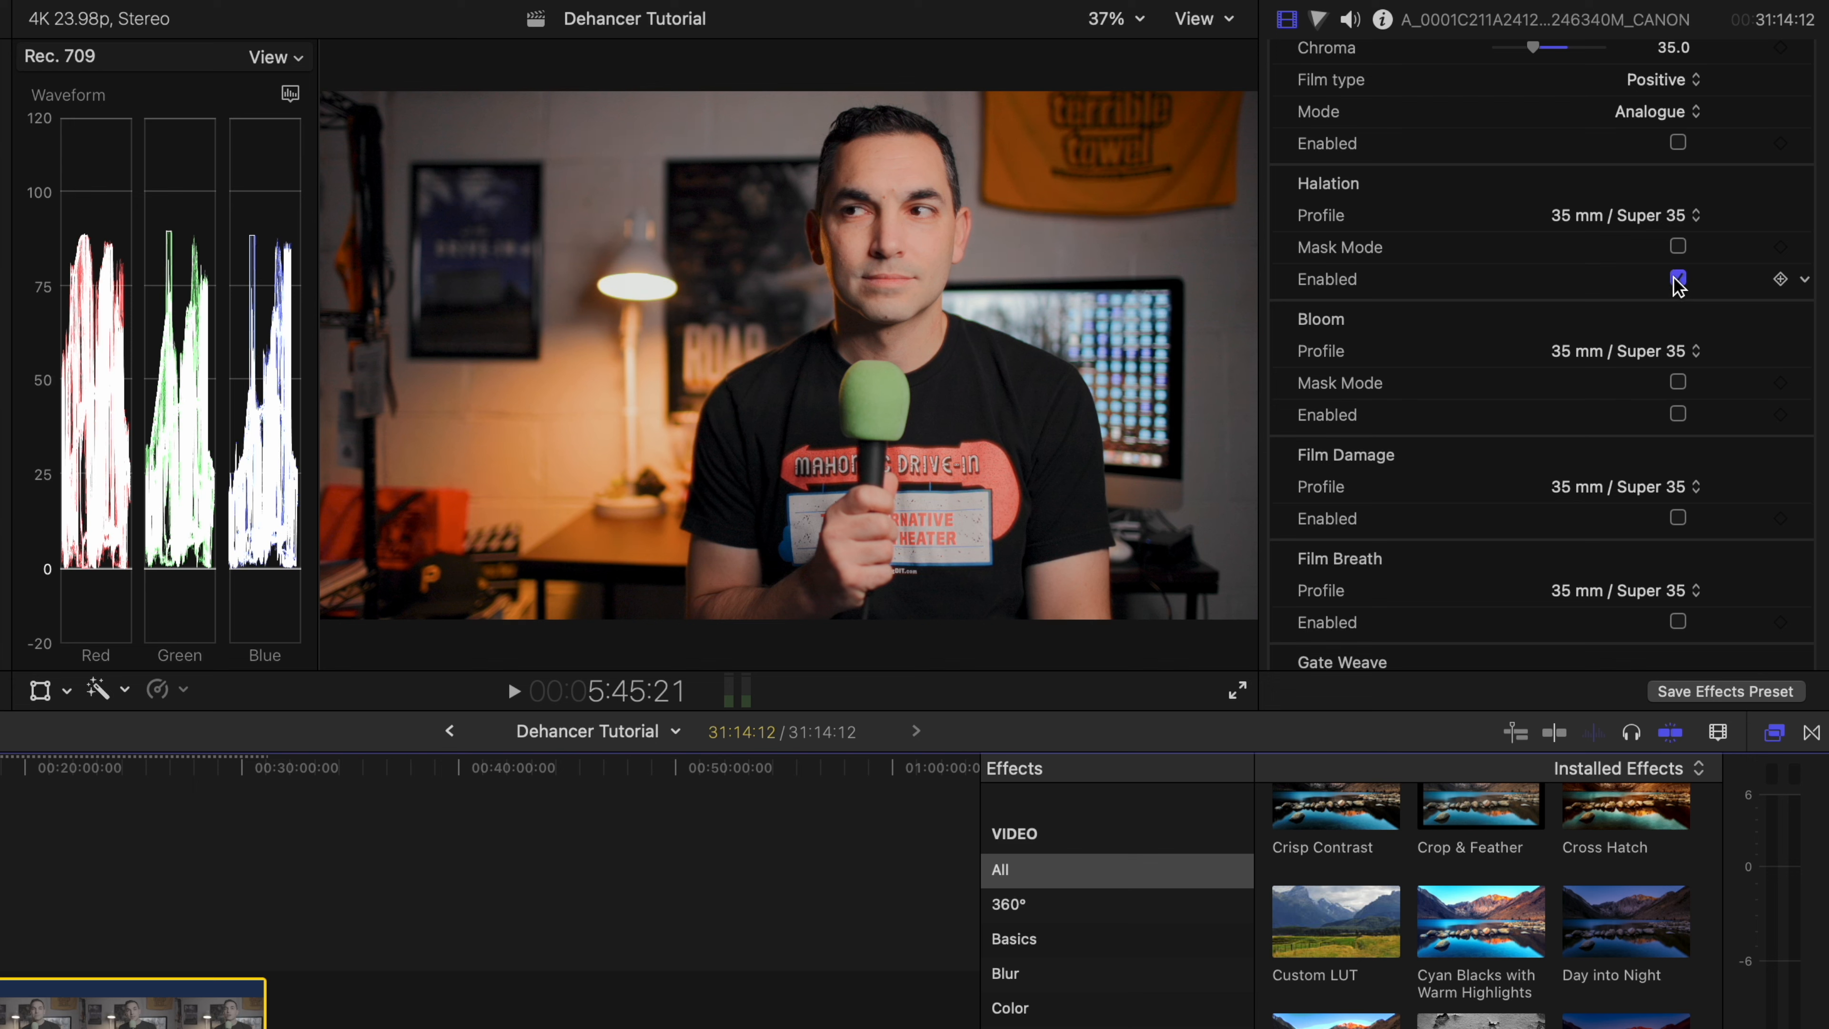
click(1678, 279)
click(1678, 279)
click(1678, 279)
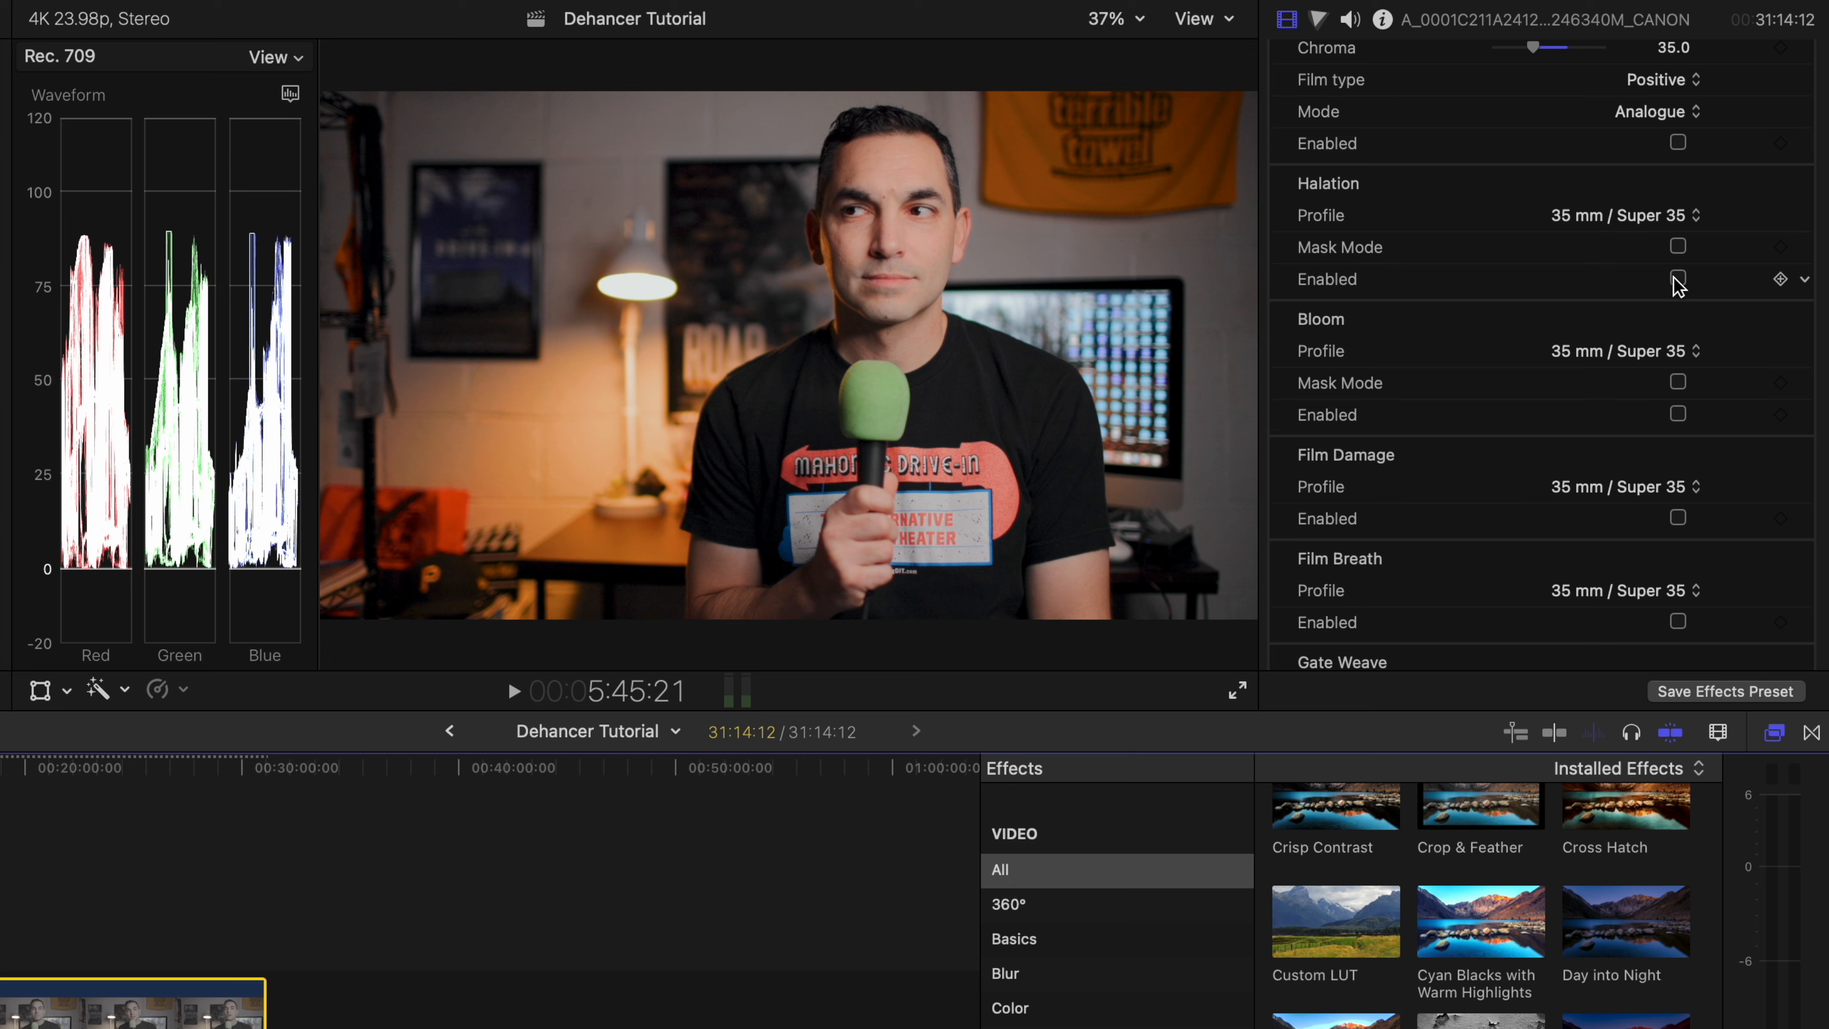
click(1678, 279)
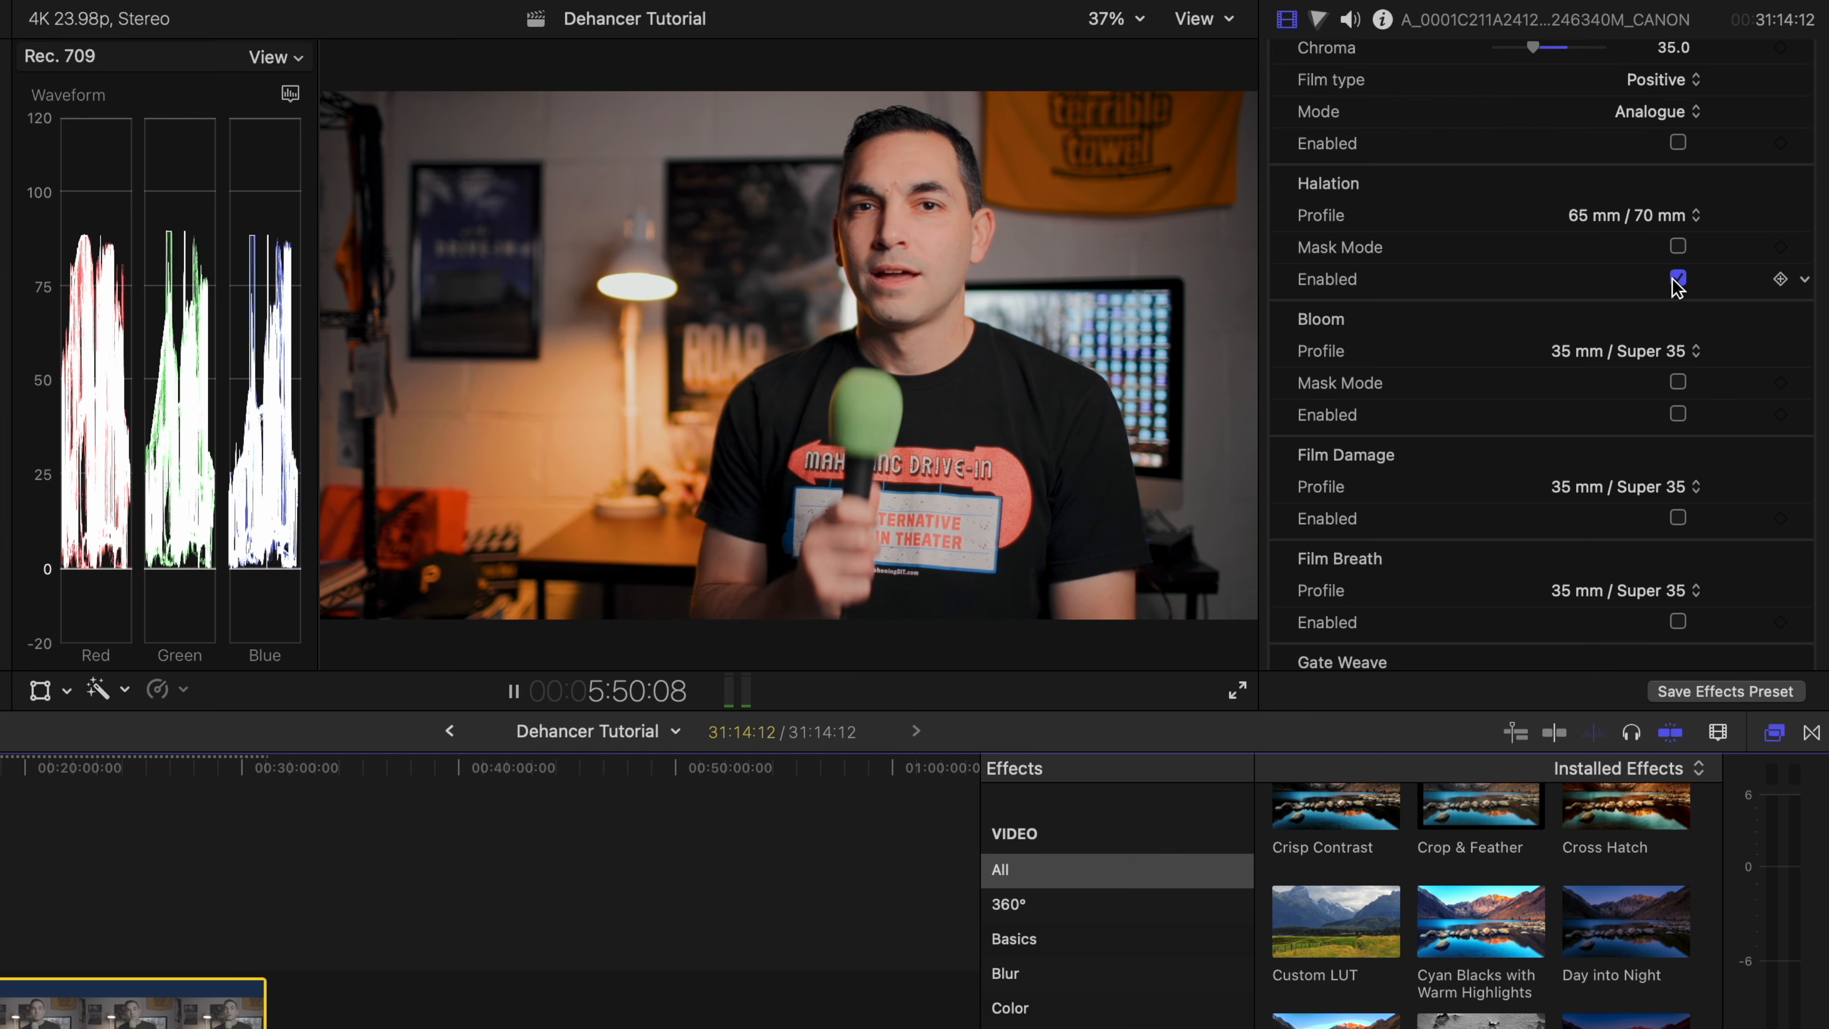
key(space)
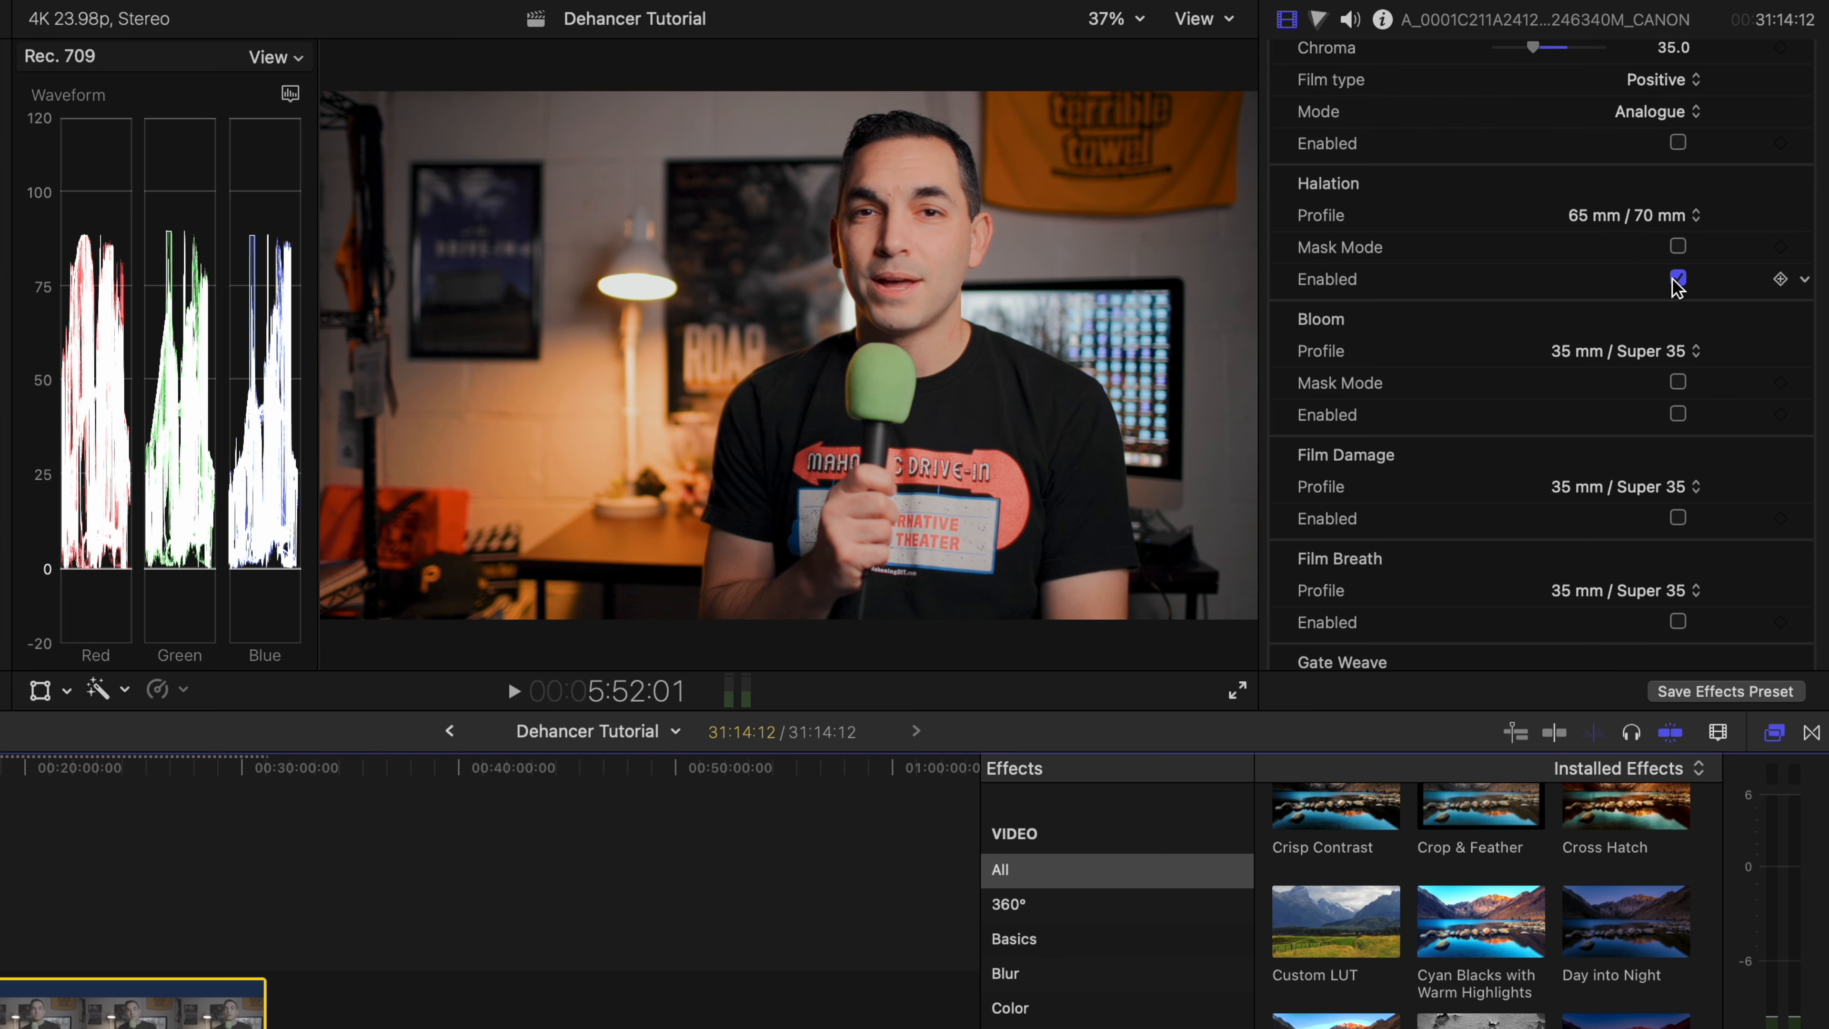
click(1675, 281)
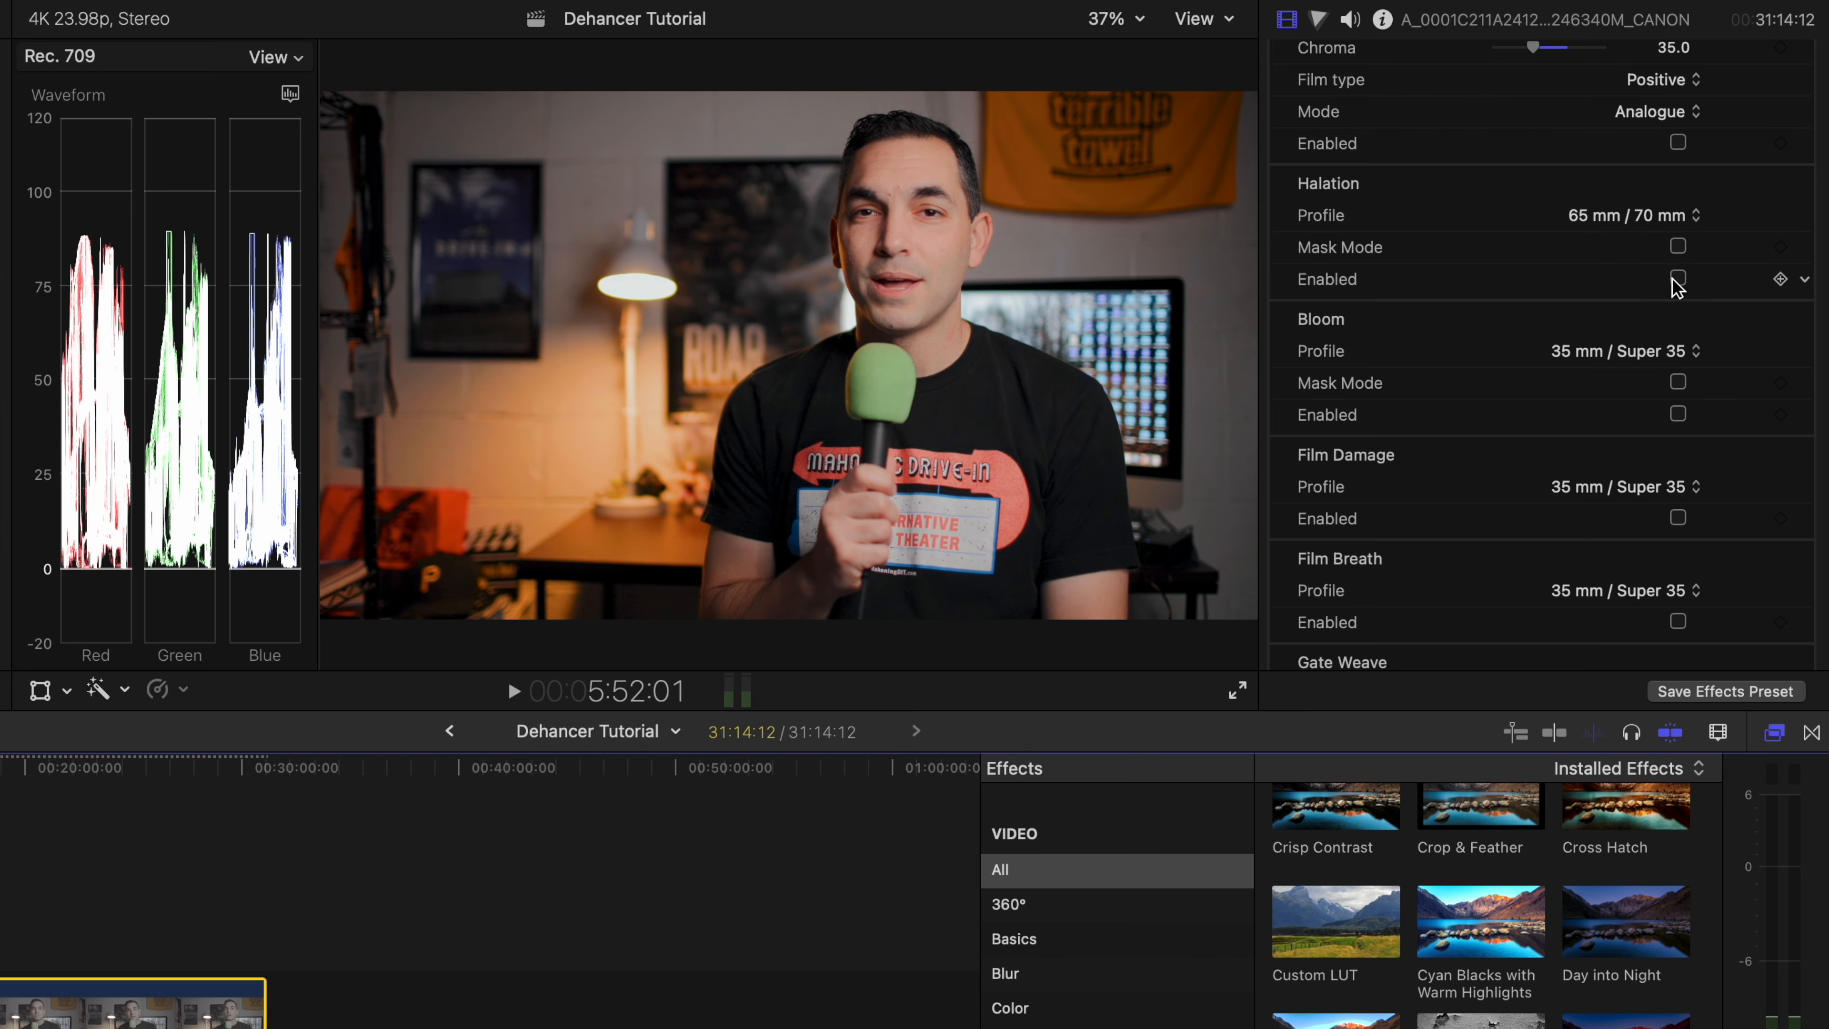
- Enable Bloom, comparing the image with it switched on and off
click(1679, 414)
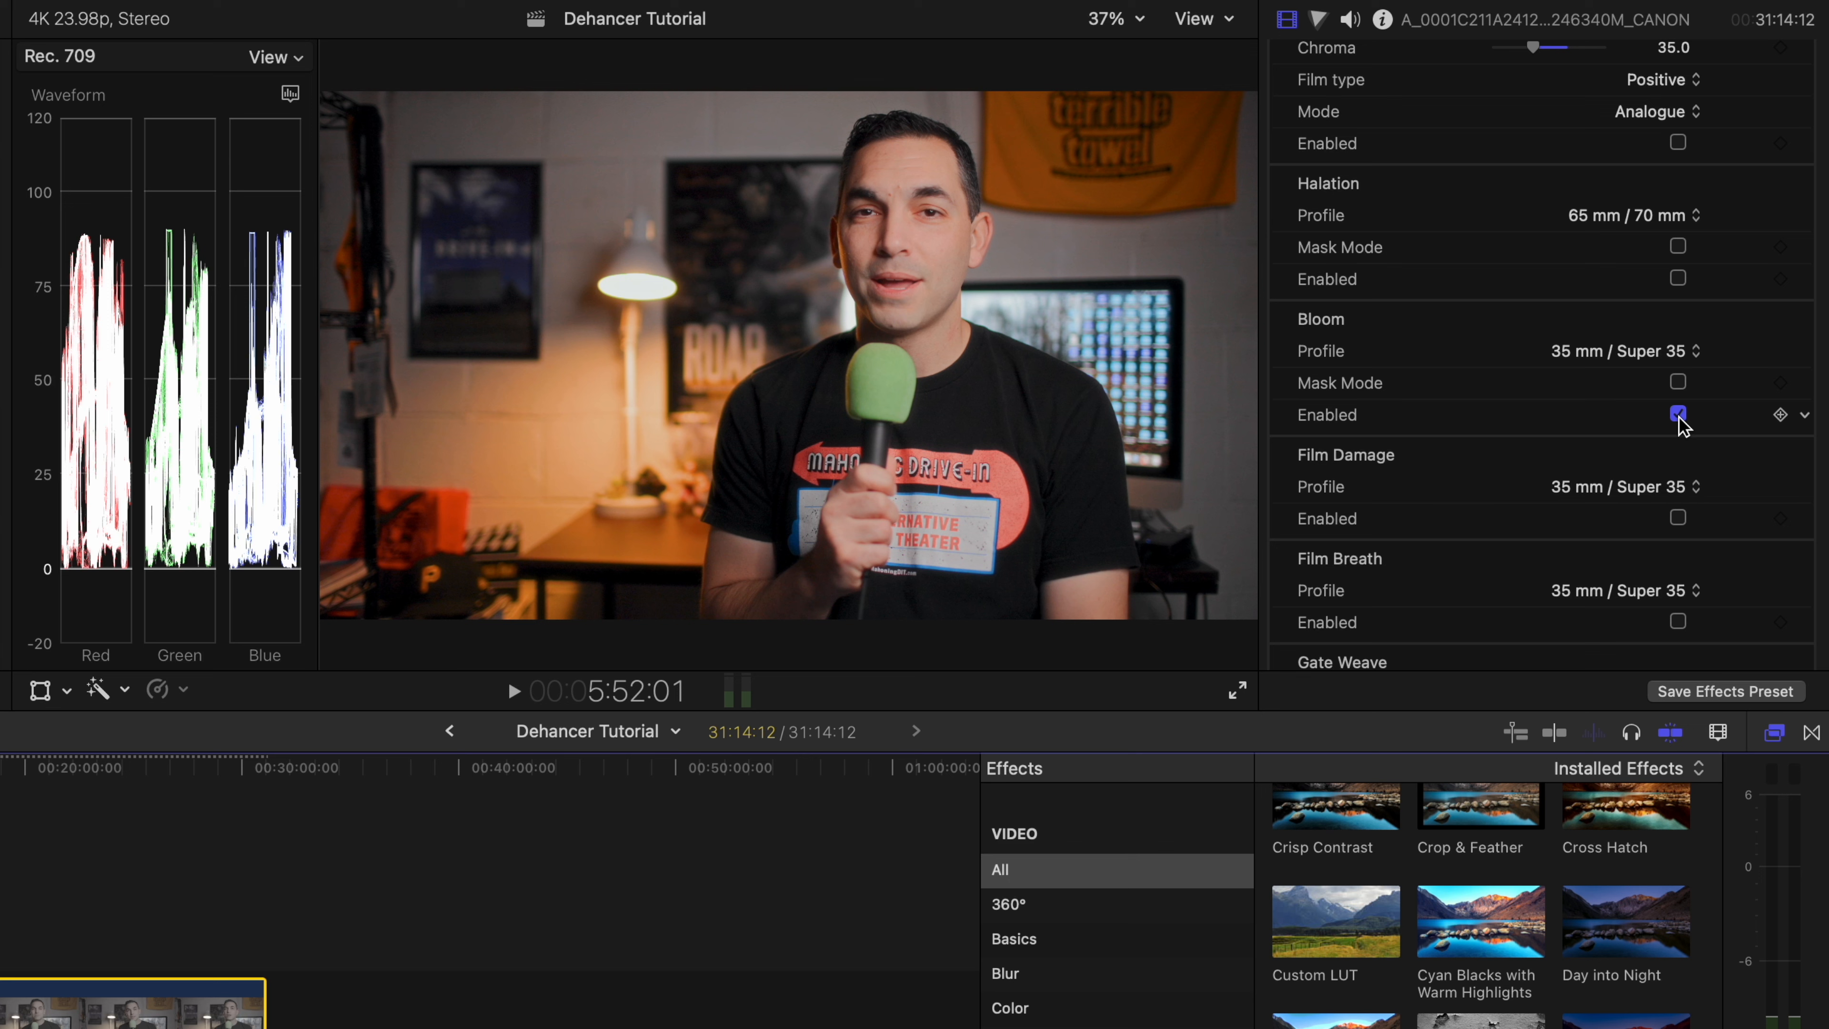
click(1678, 415)
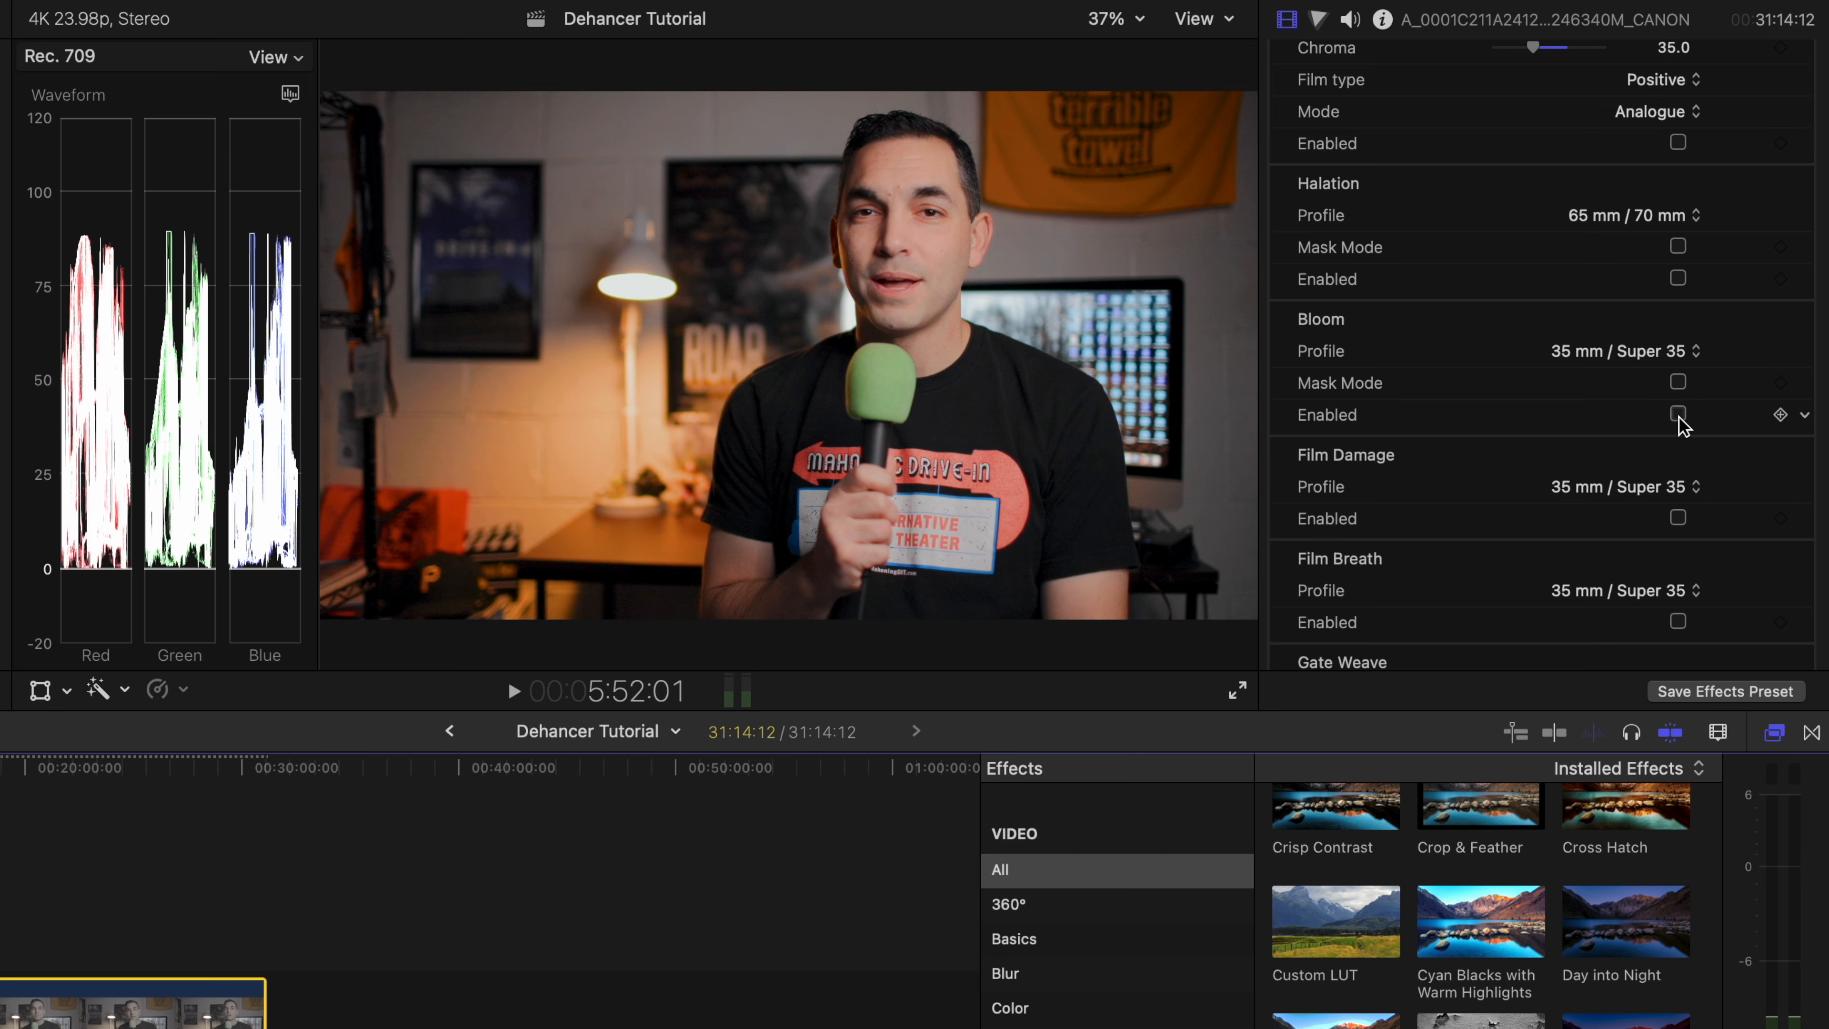
click(1678, 415)
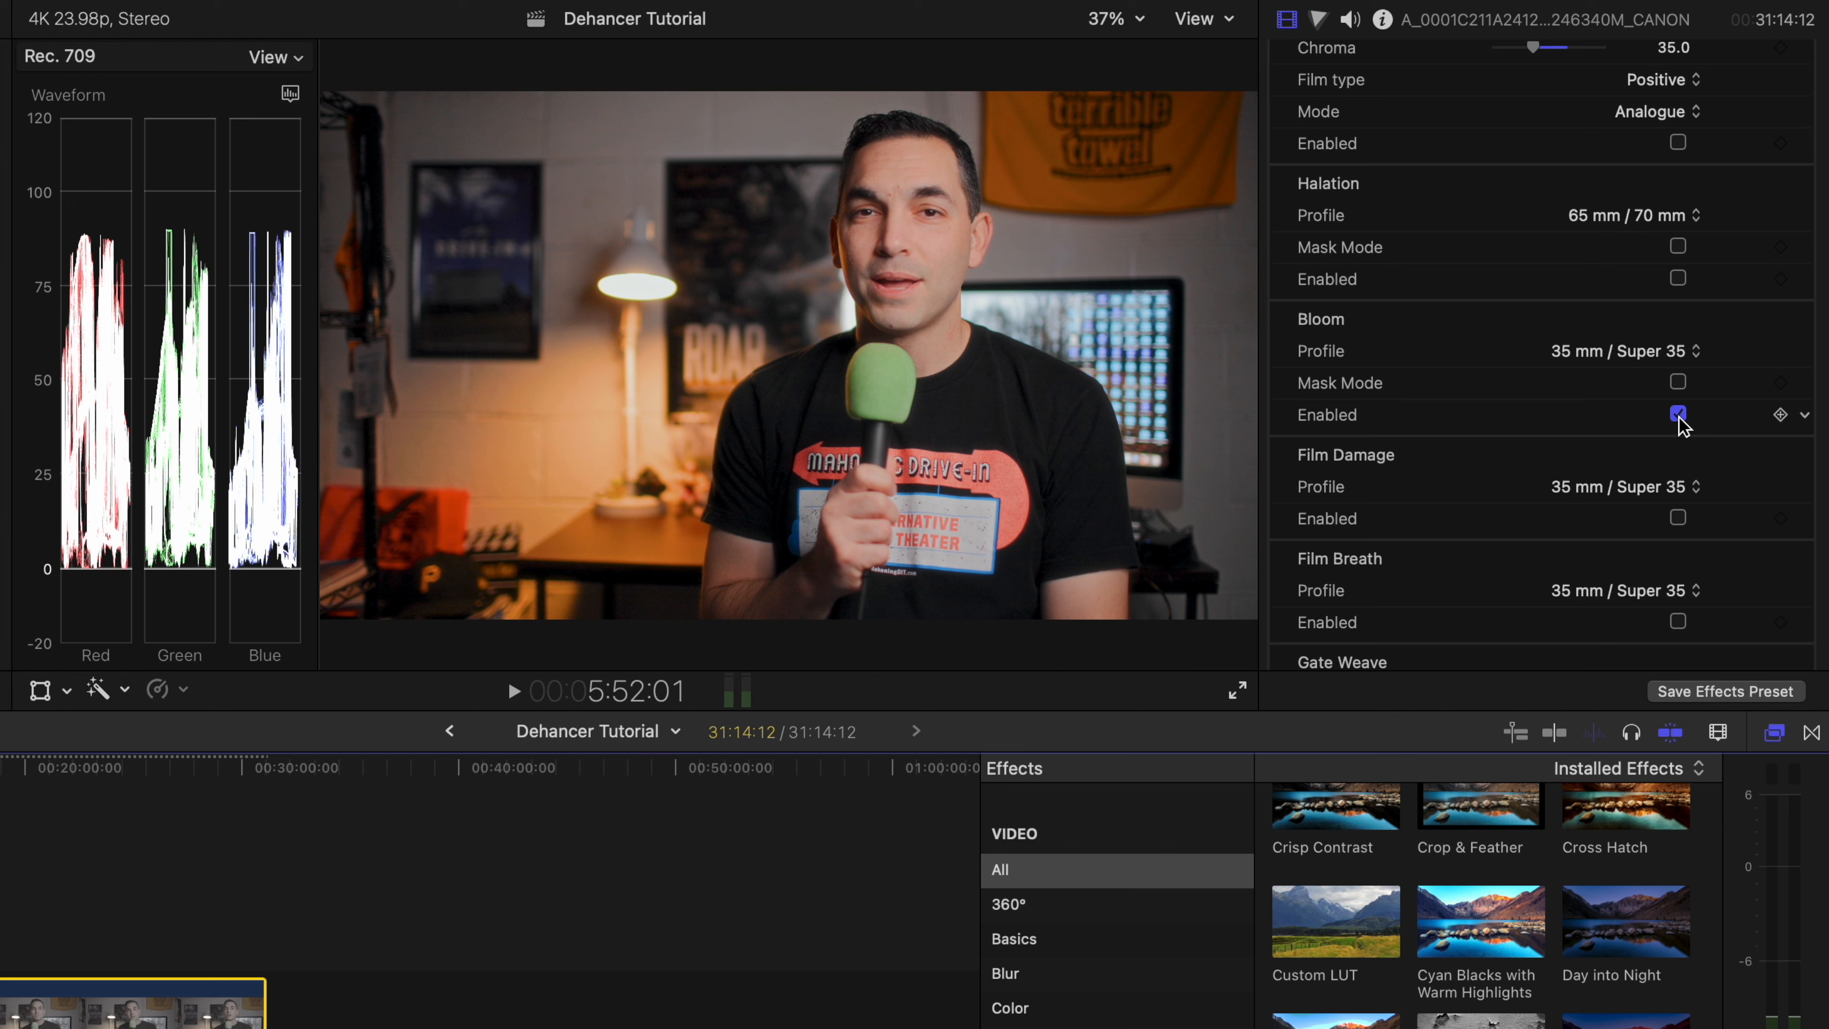
click(1678, 415)
click(1679, 415)
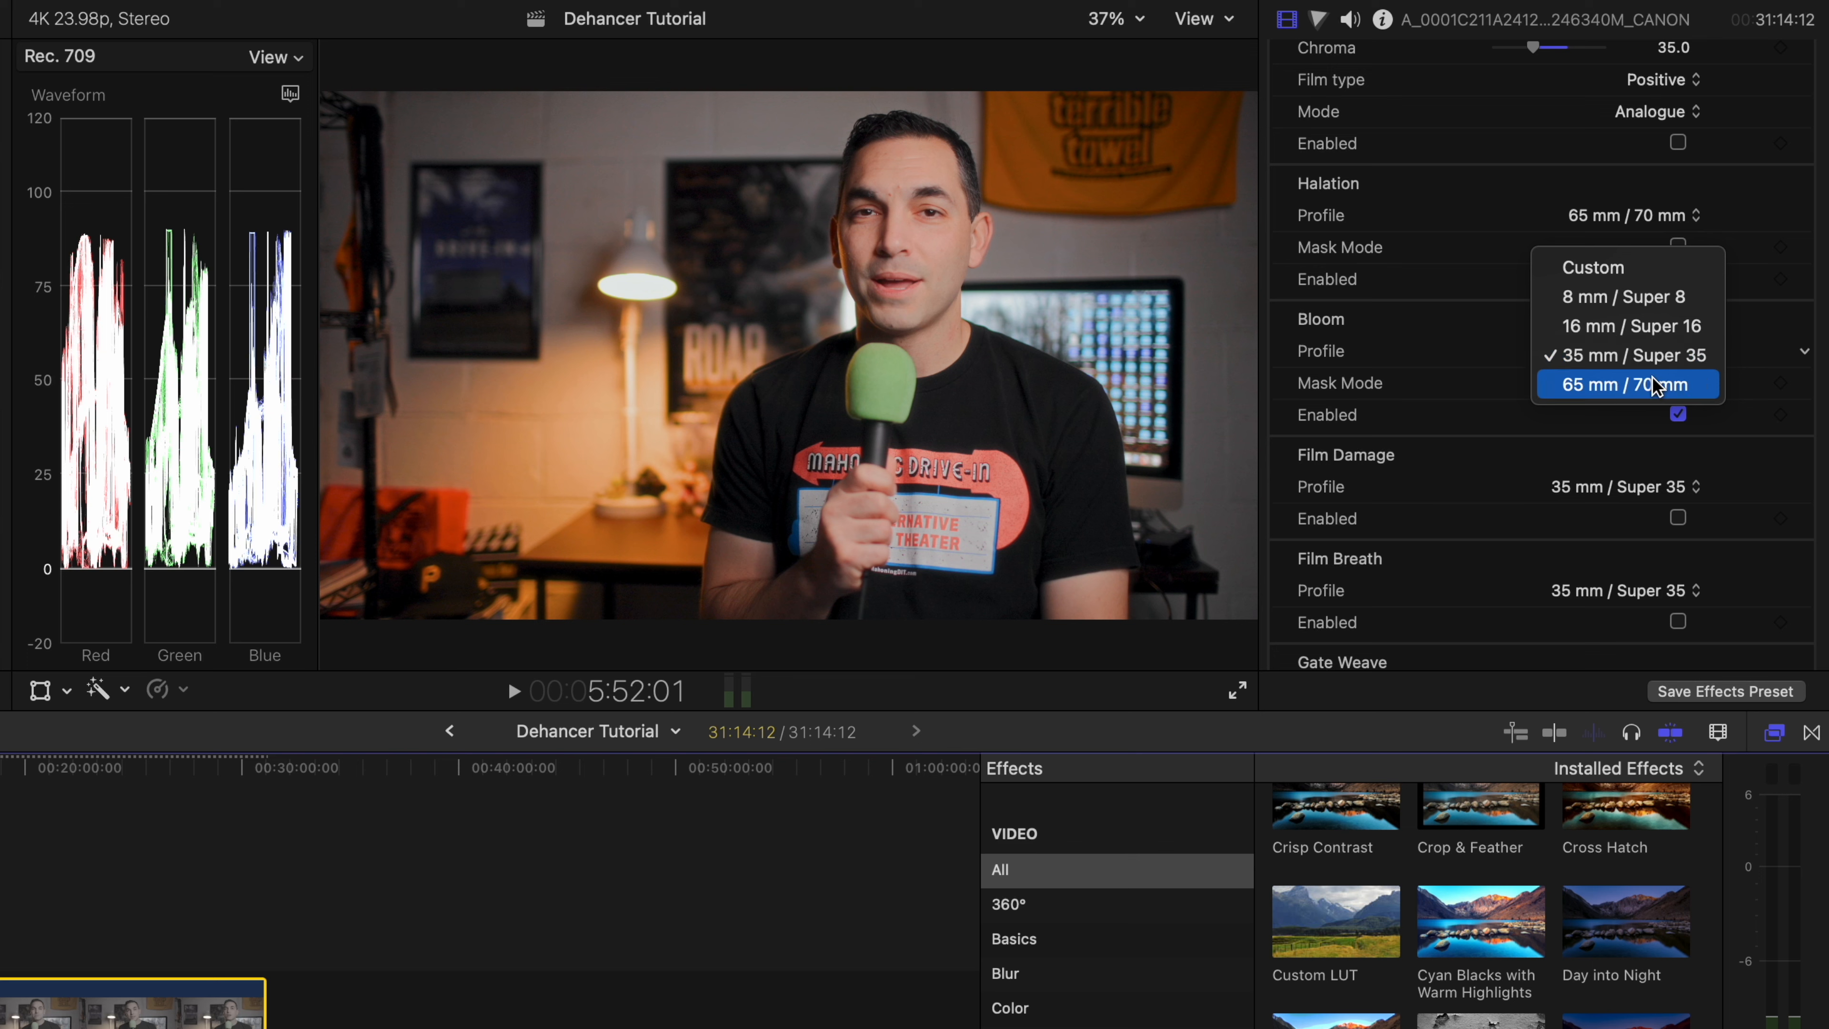
- Try the 65 mm / 70 mm profile for Bloom and switch it to 8 mm / Super 8
key(Escape)
click(1648, 353)
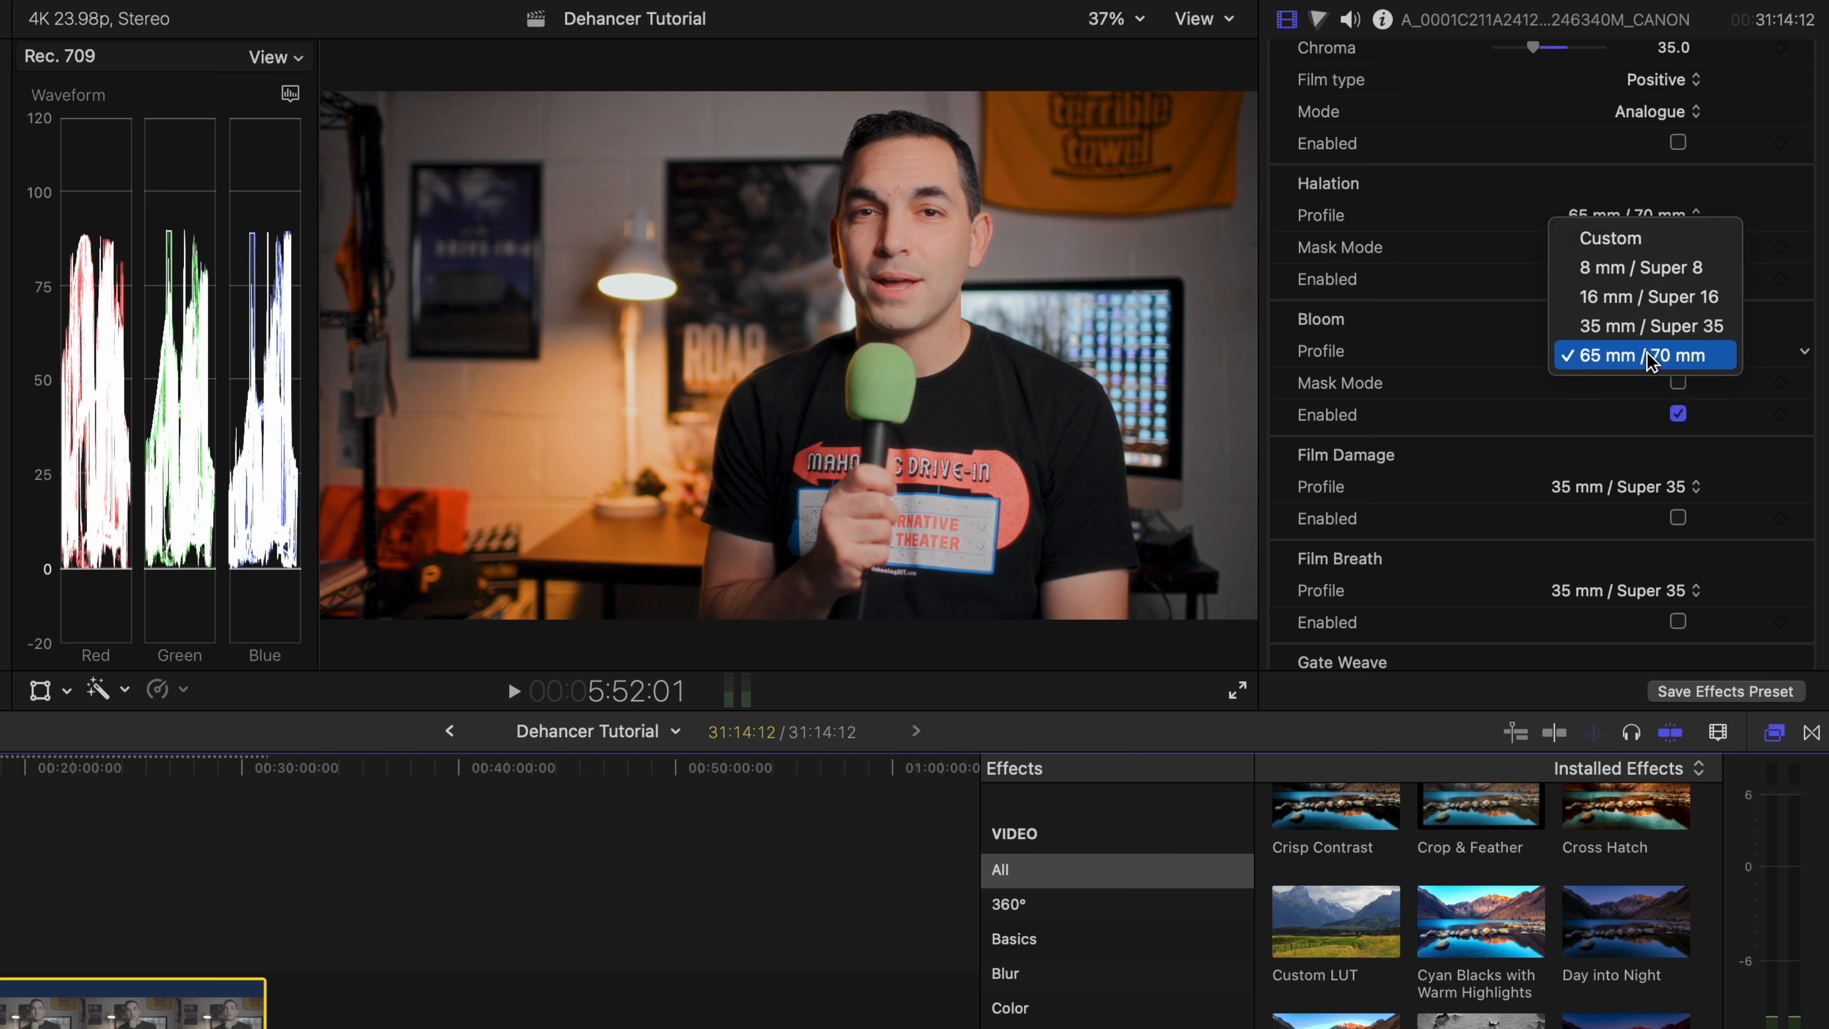
click(1628, 270)
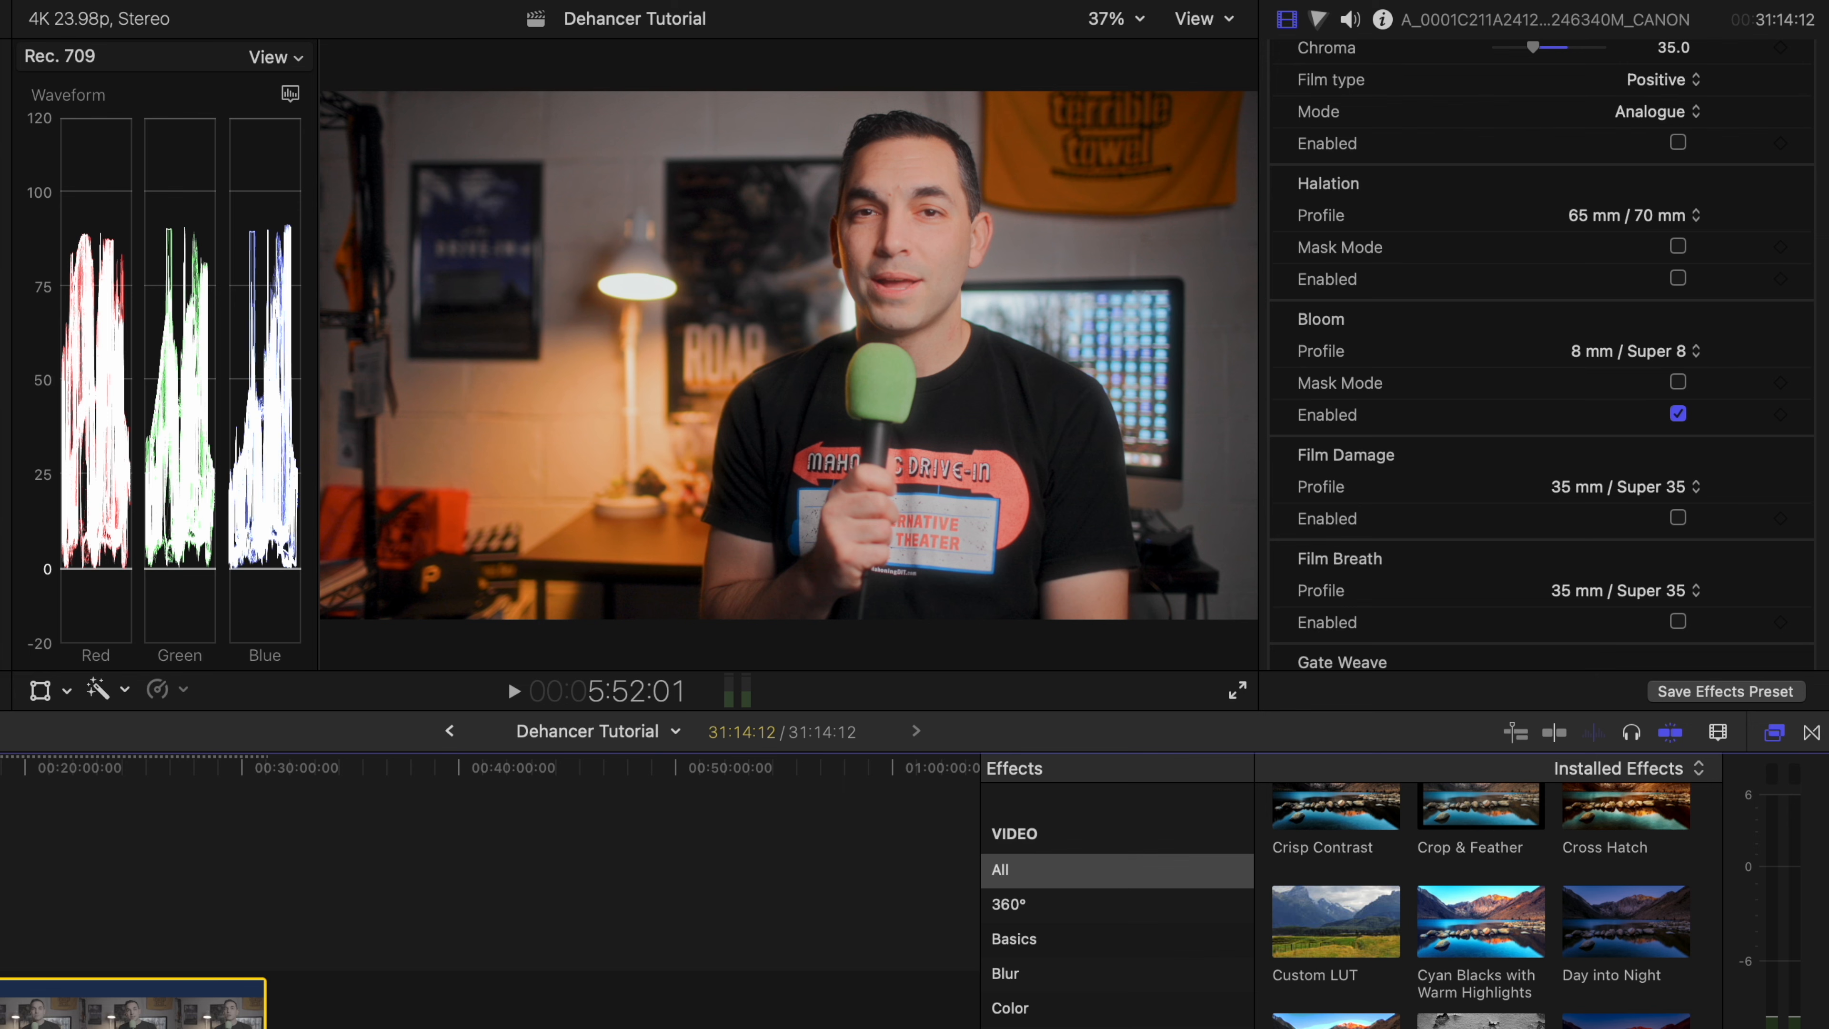
- Try Overscan with the Super 35mm 1.37:1 gate and play the clip to preview the film frame
key(space)
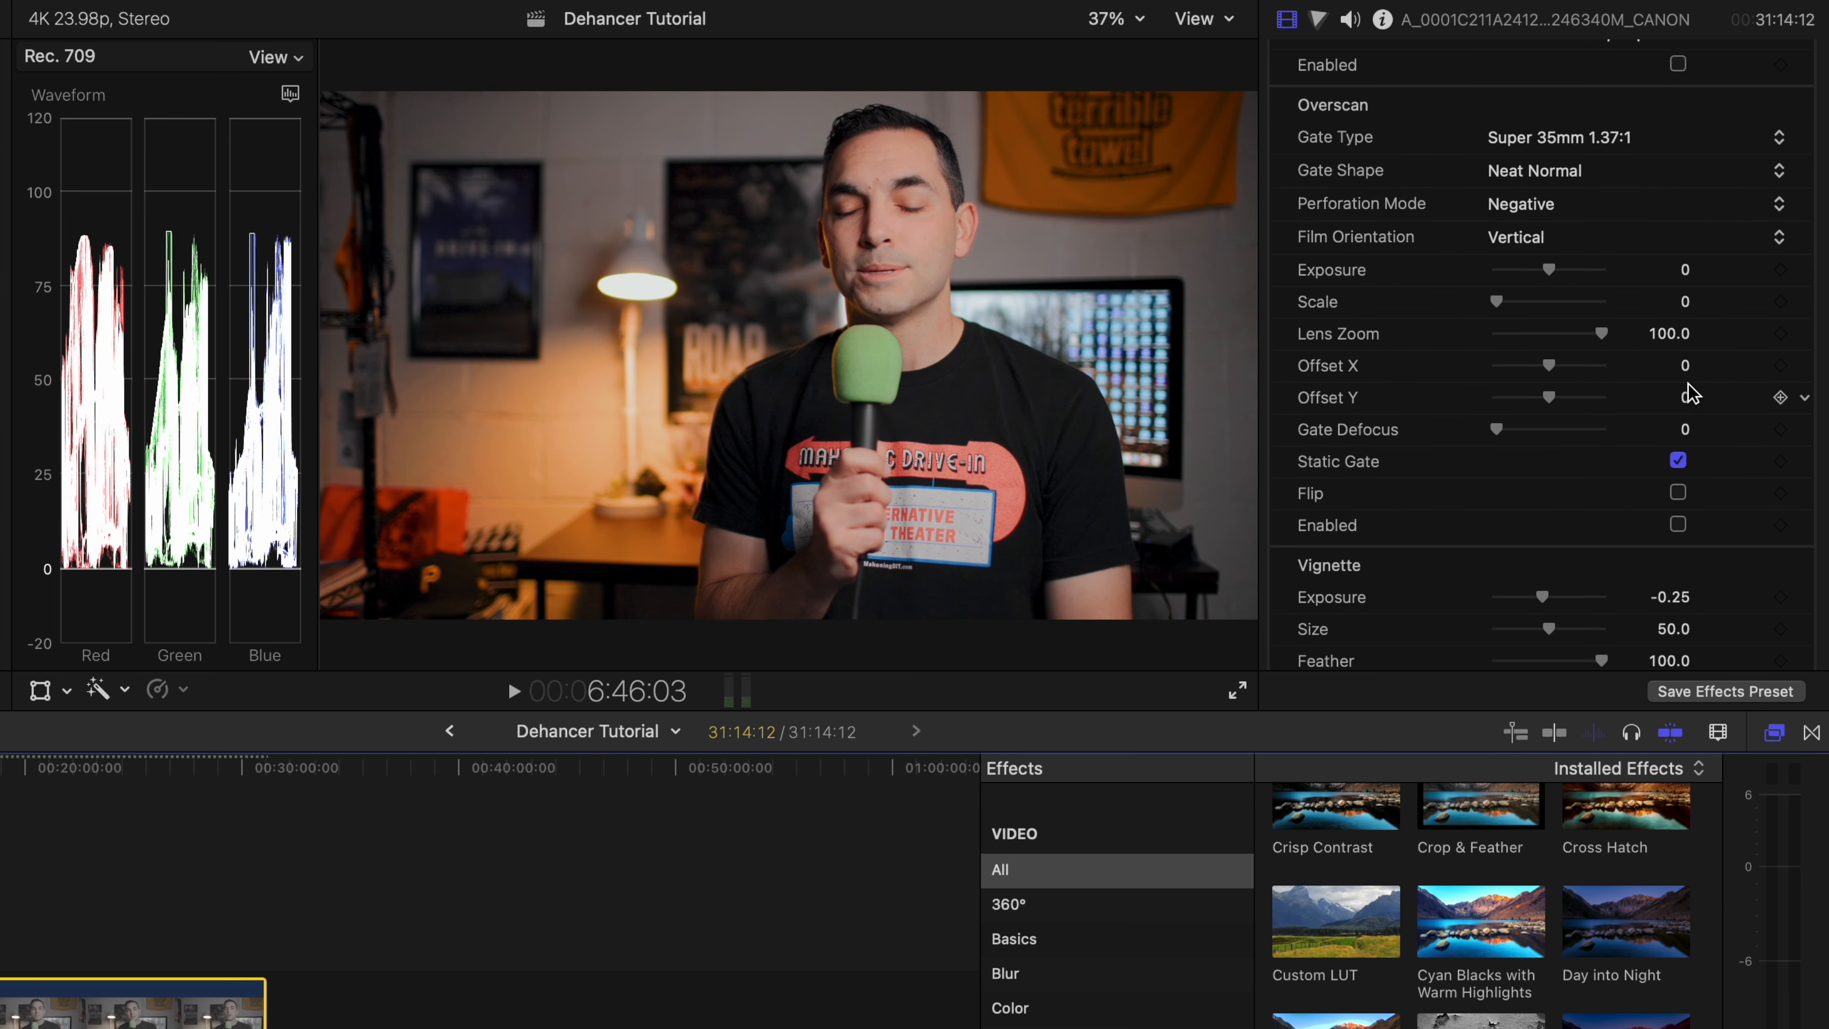
click(1678, 526)
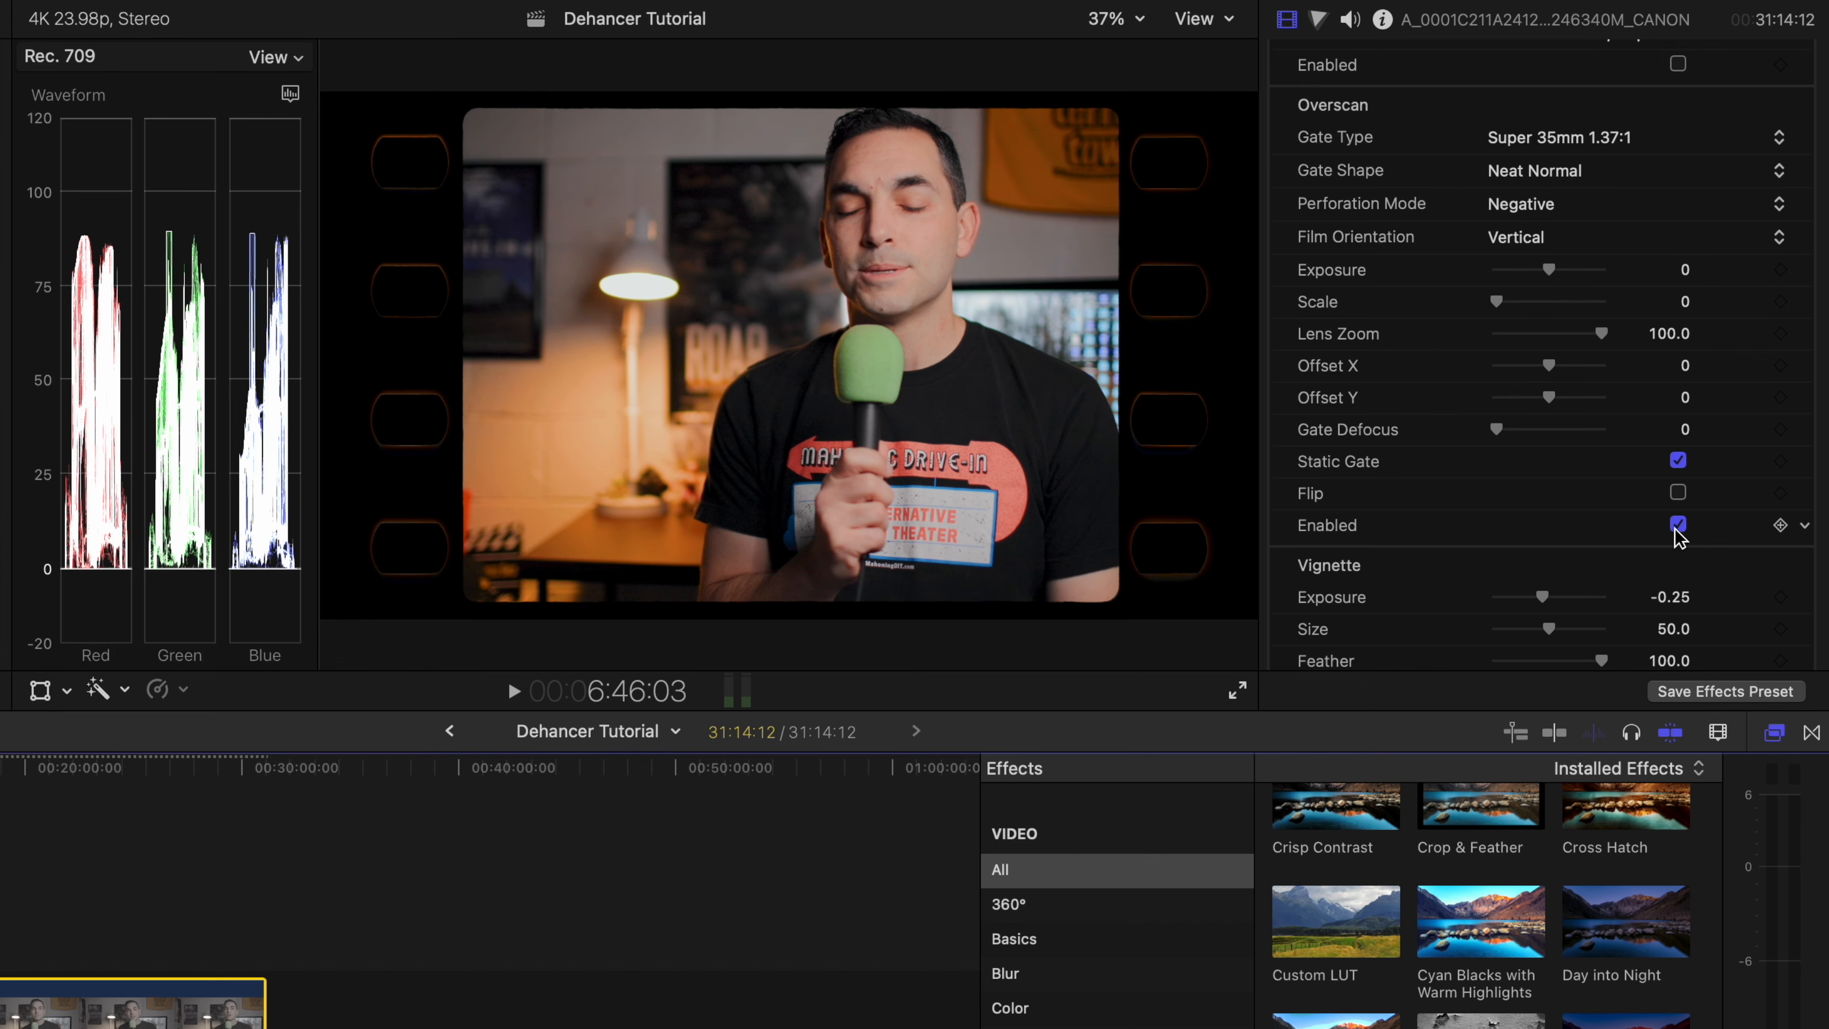
key(space)
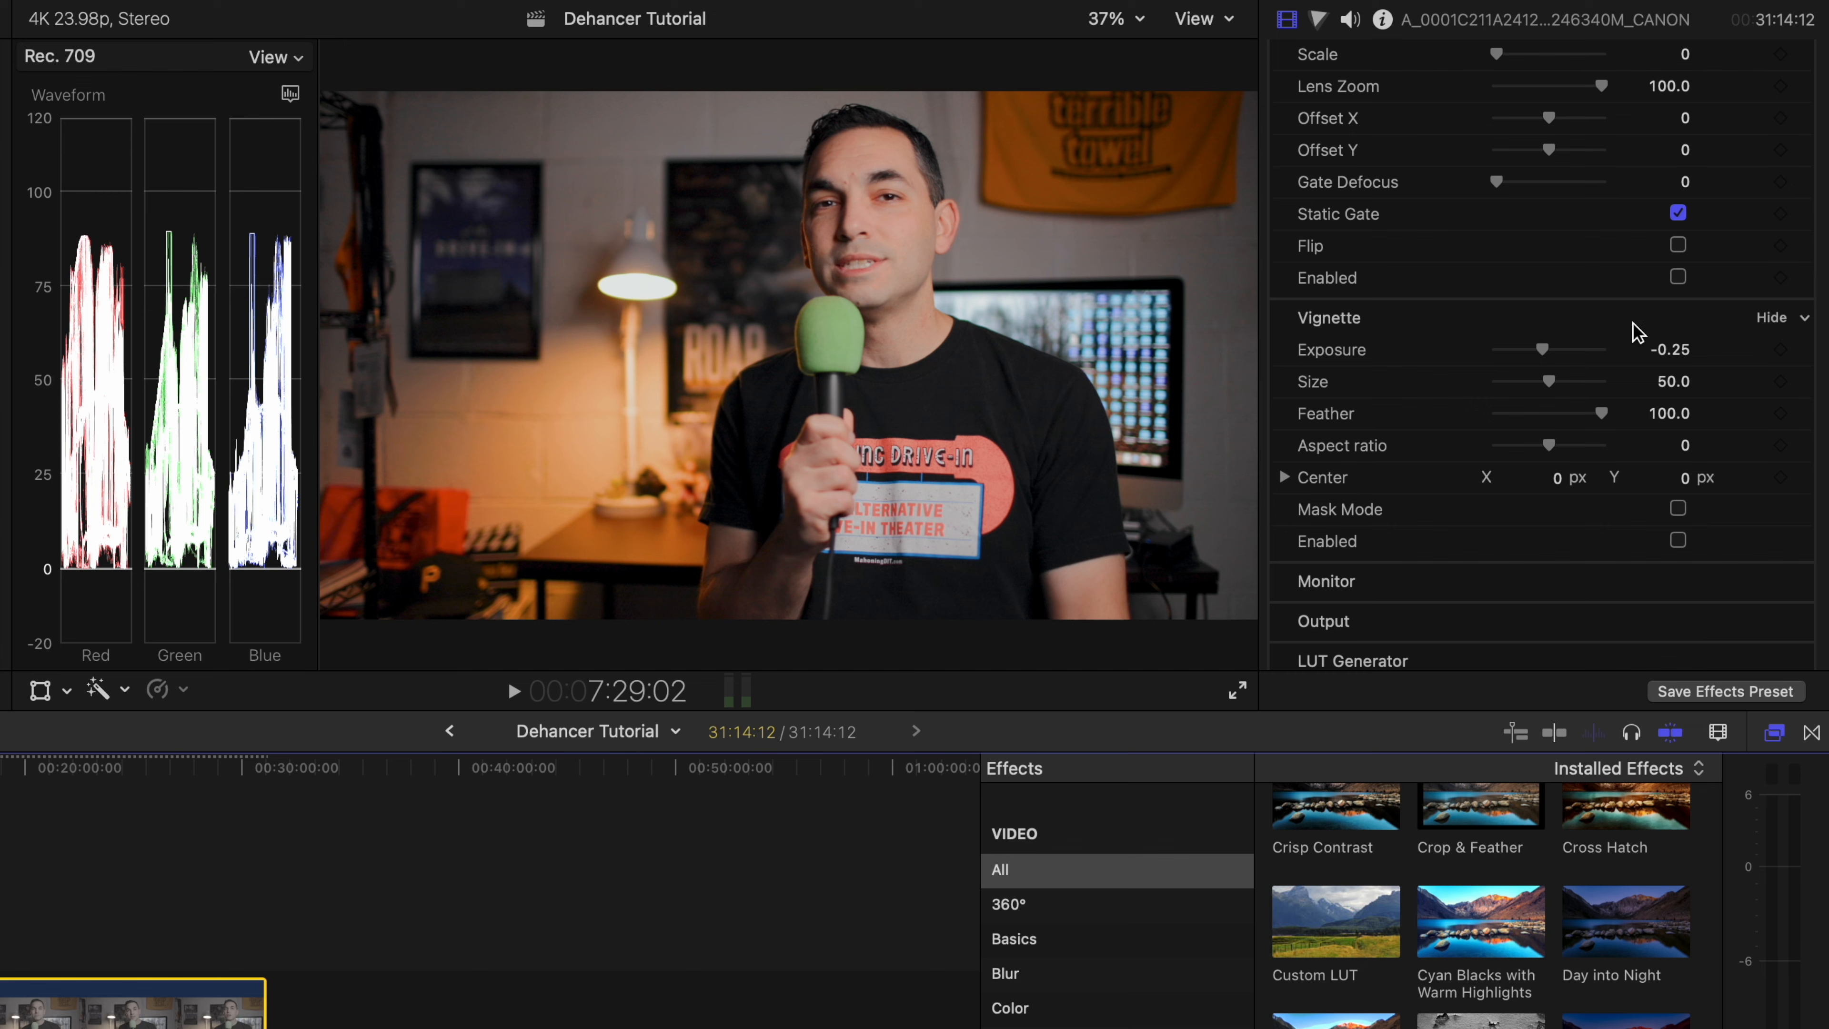
- Enable the Vignette, comparing the image with it on and off, and set its Size to 100.0
scroll(1635, 328, down, 3)
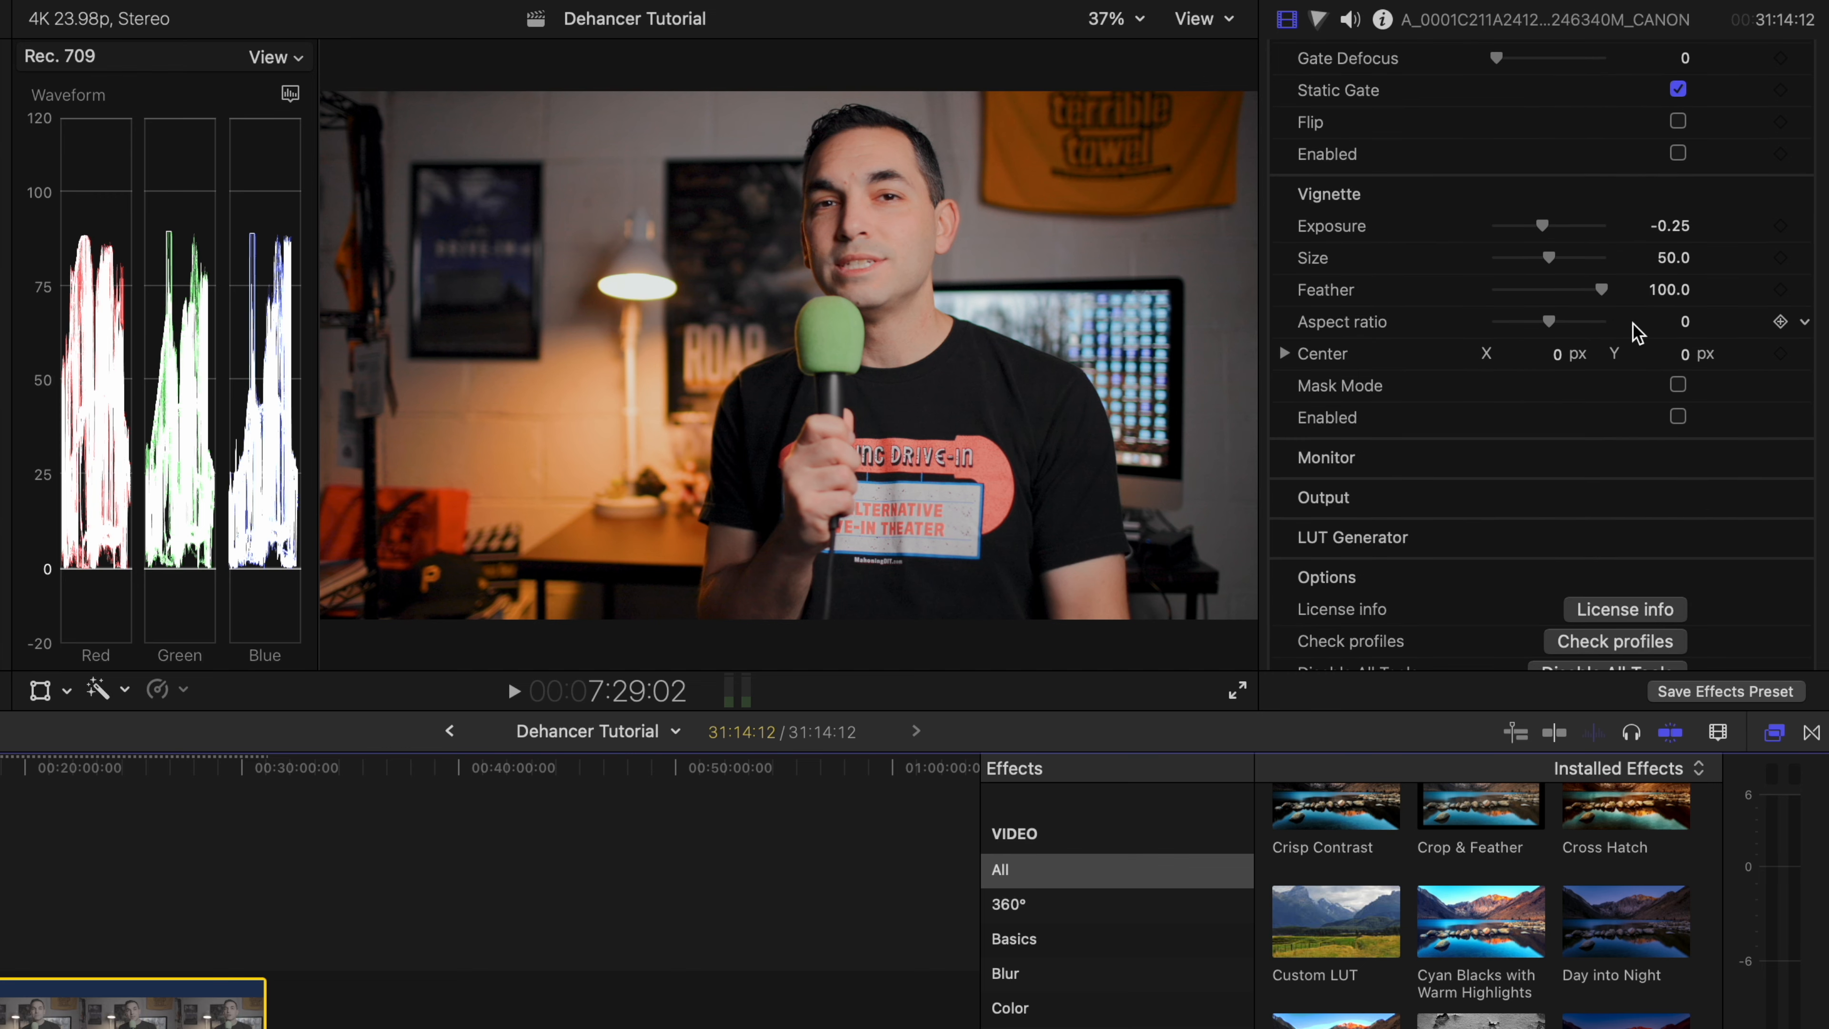
click(1678, 416)
click(1678, 416)
click(1678, 416)
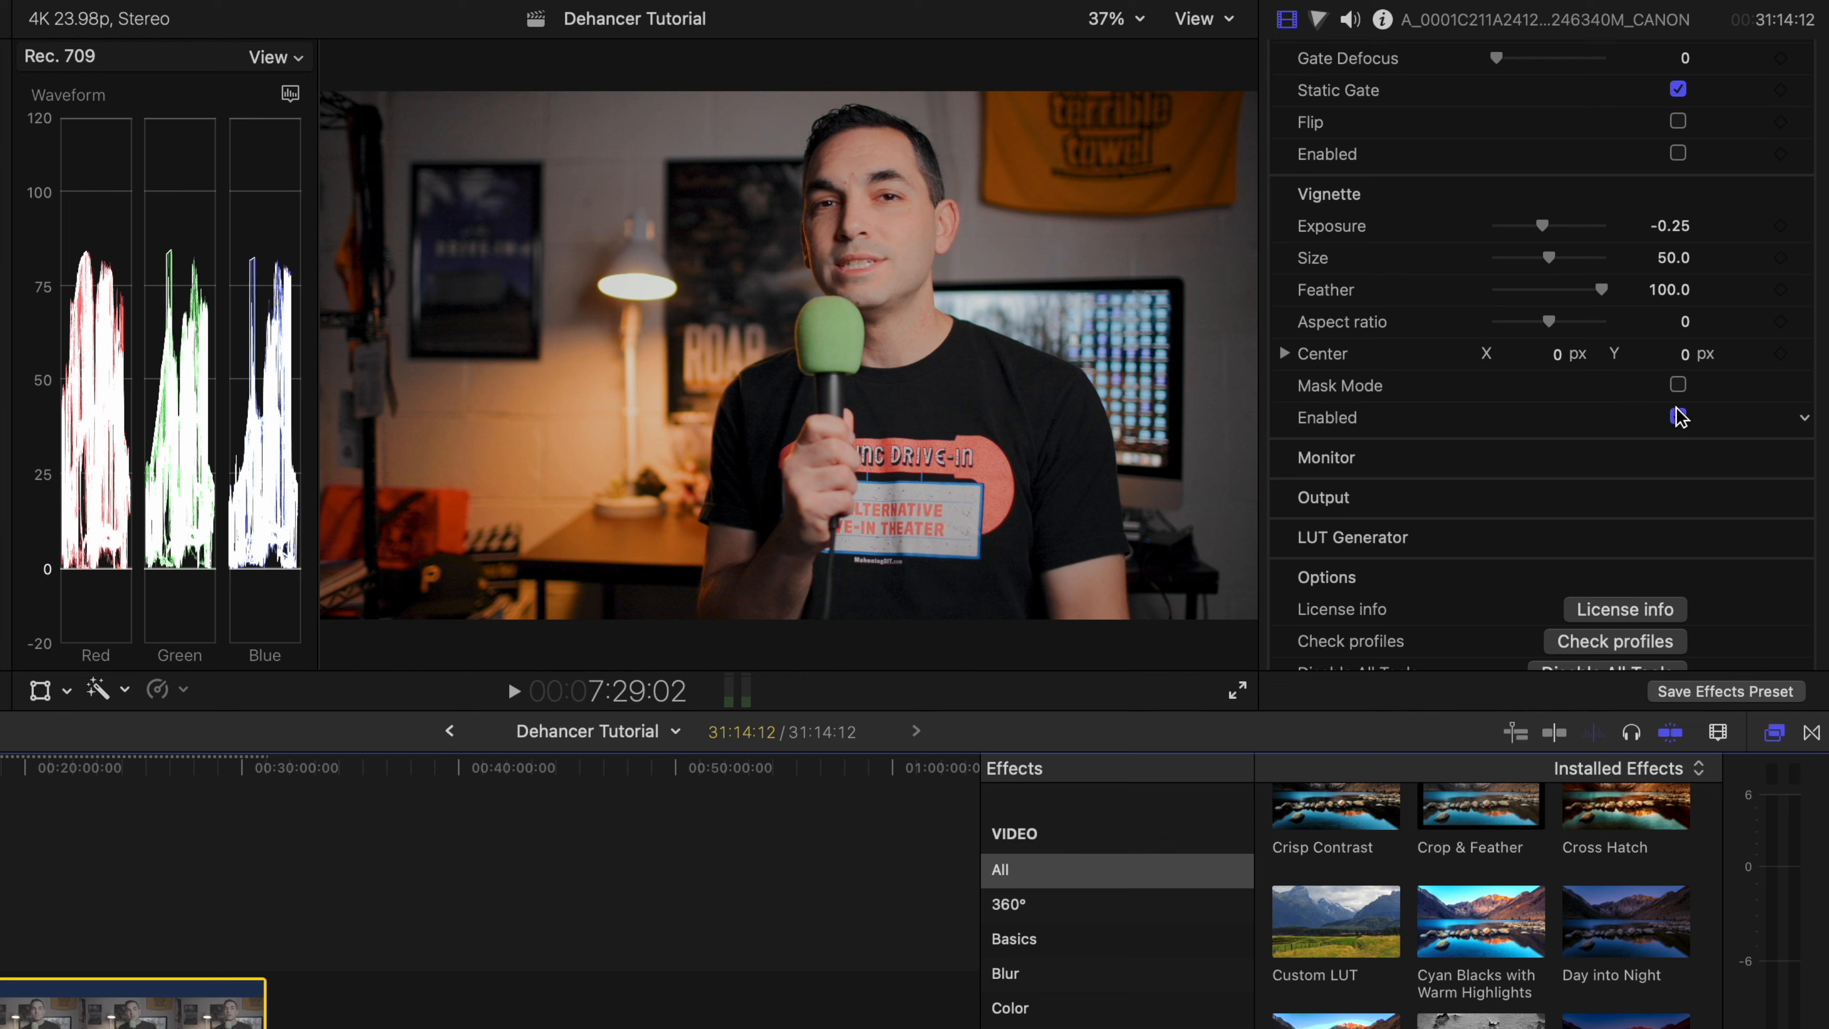
click(1352, 201)
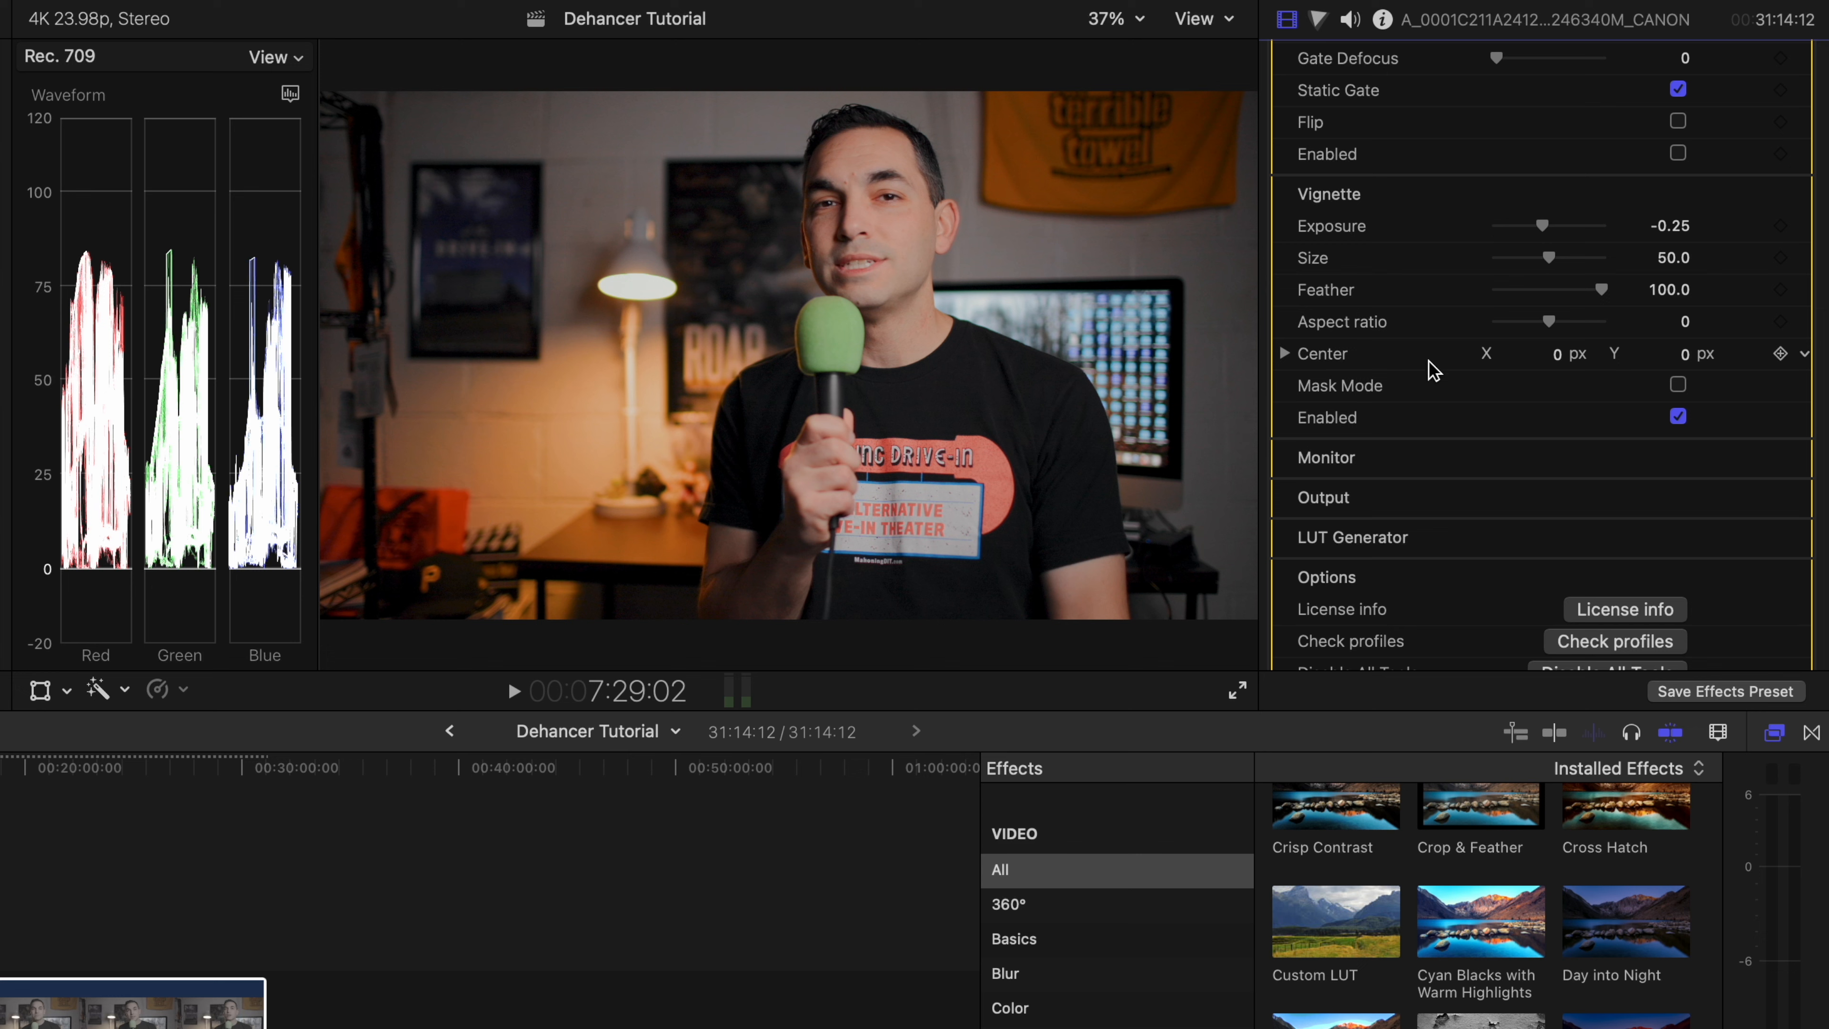
drag(1548, 257, 1610, 273)
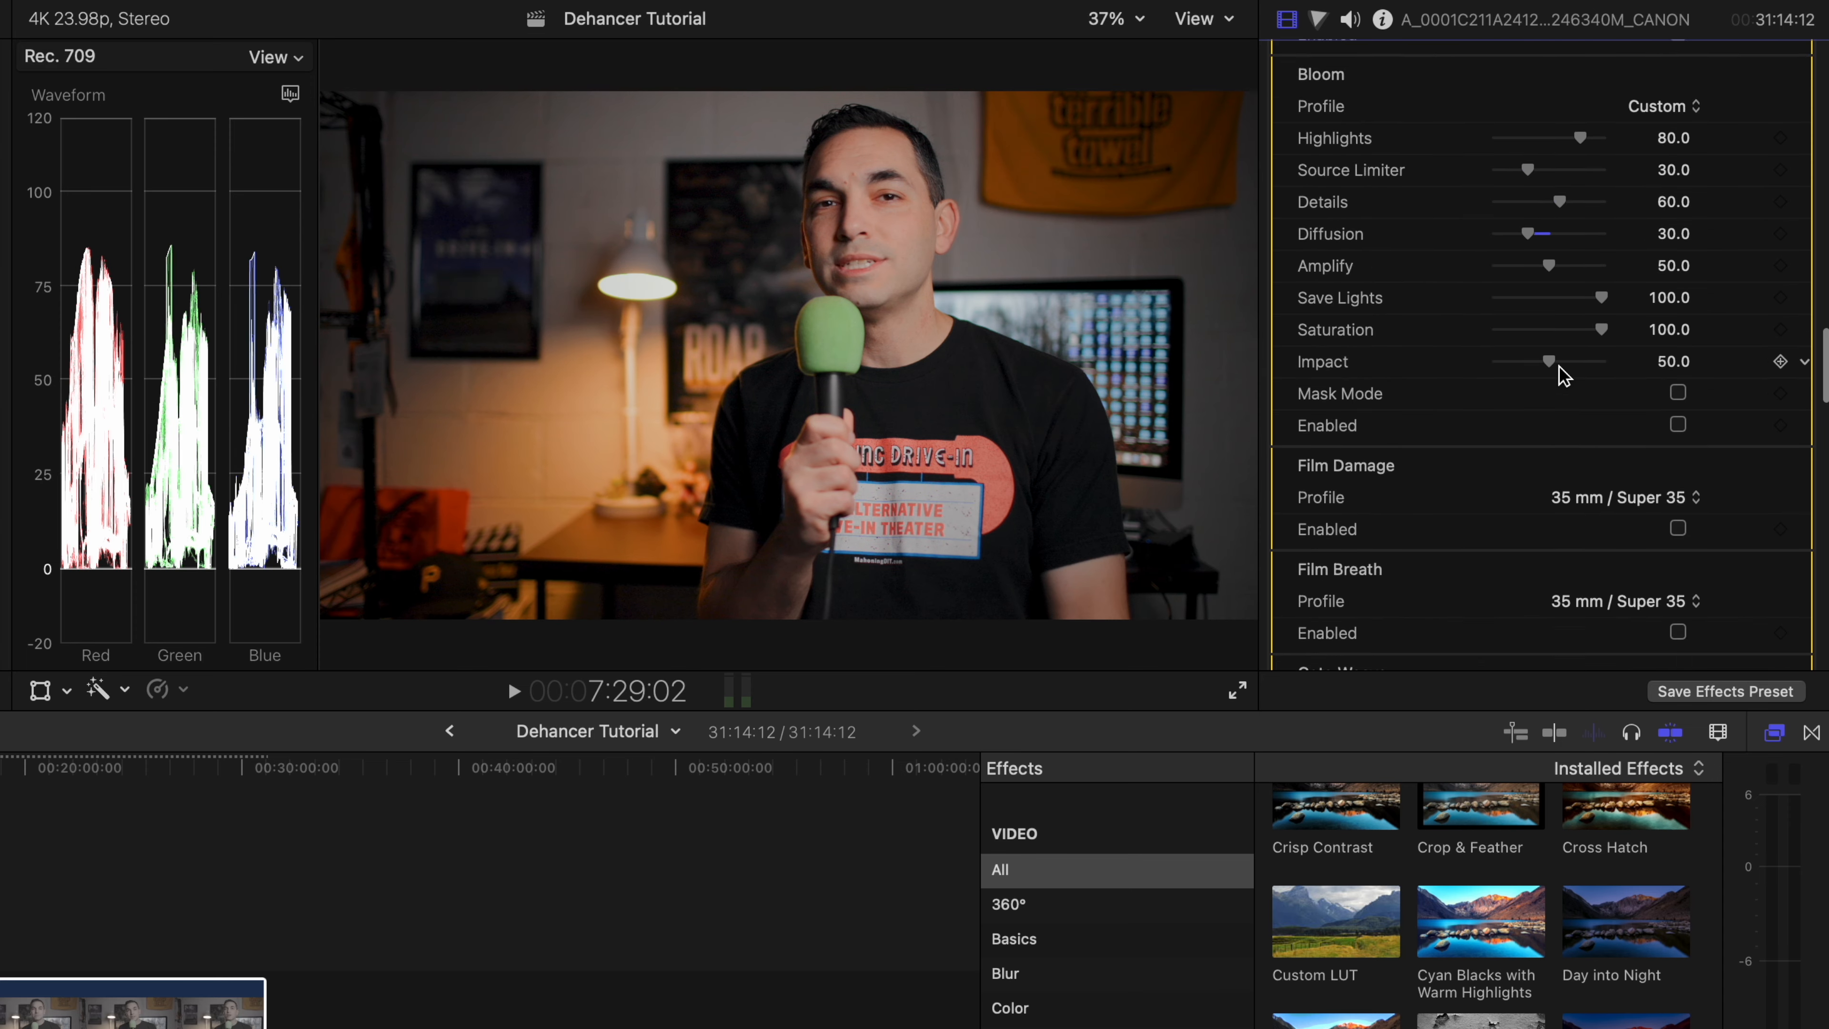
- Compare the image with the whole Dehancer Pro v7 effect on and off at different points of the clip, leaving it enabled
scroll(1559, 366, down, 10)
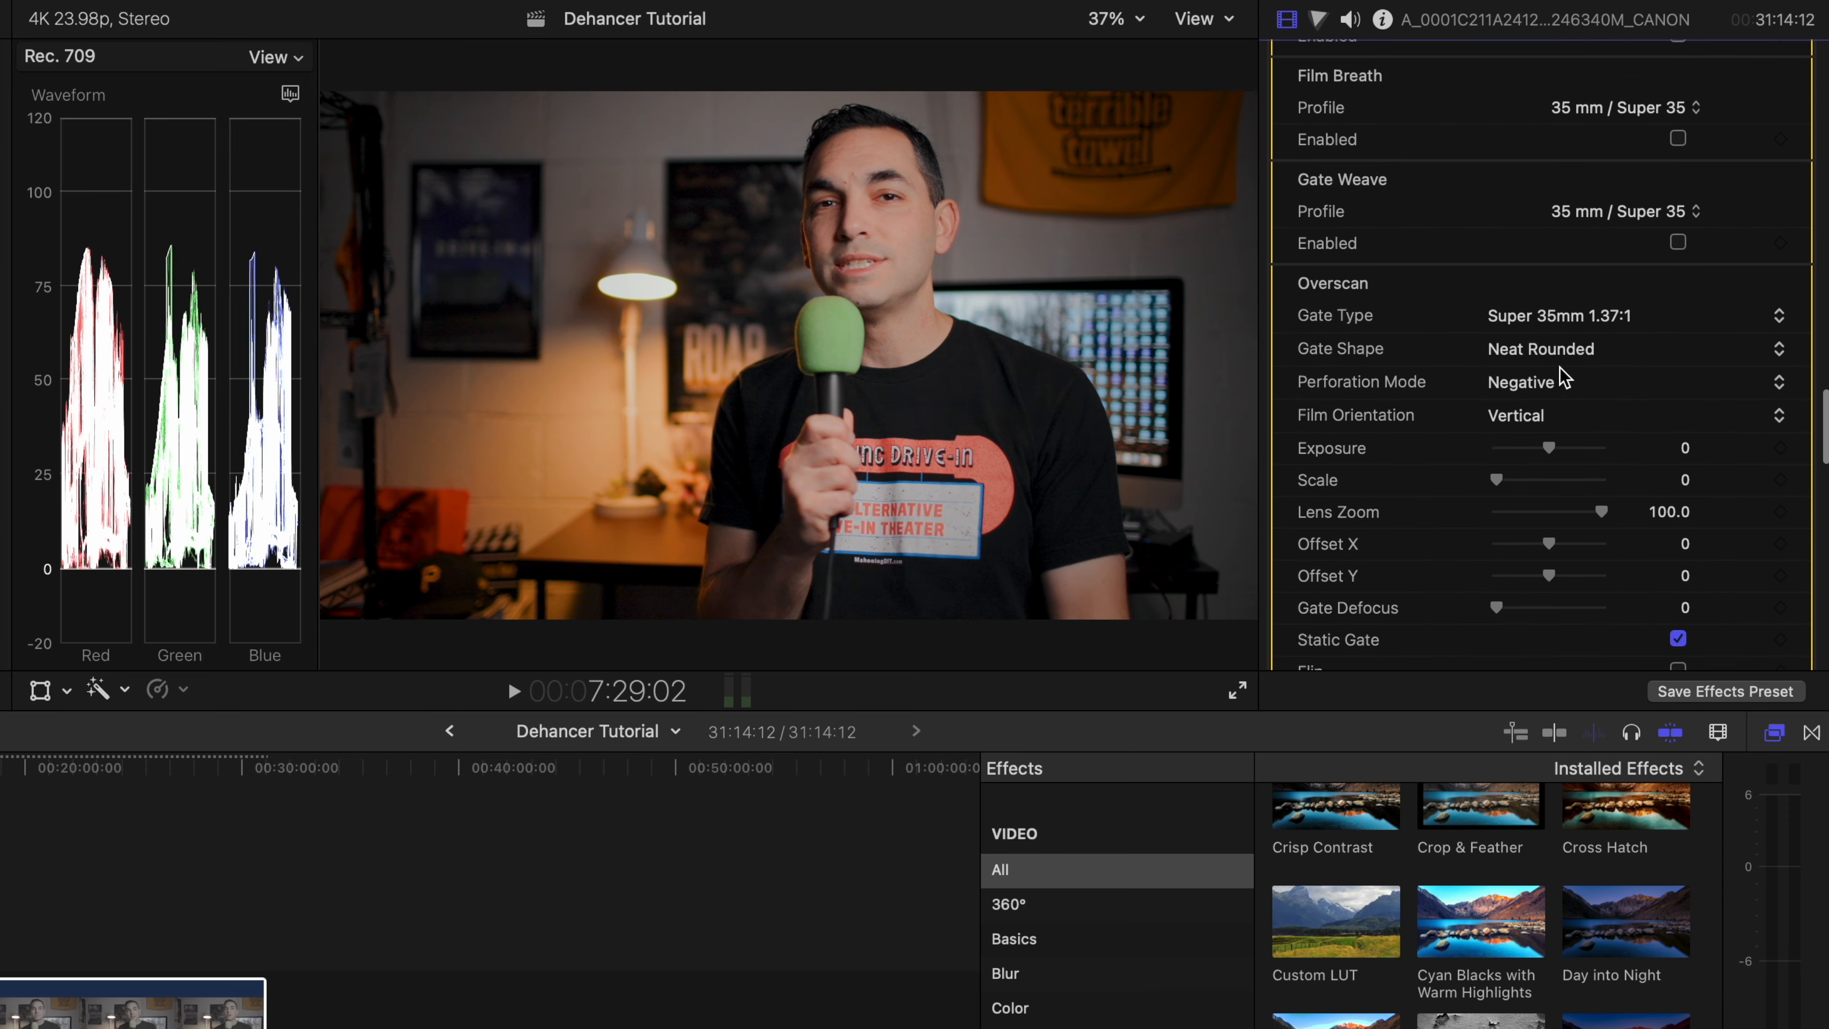
scroll(1559, 366, down, 2)
click(8, 1009)
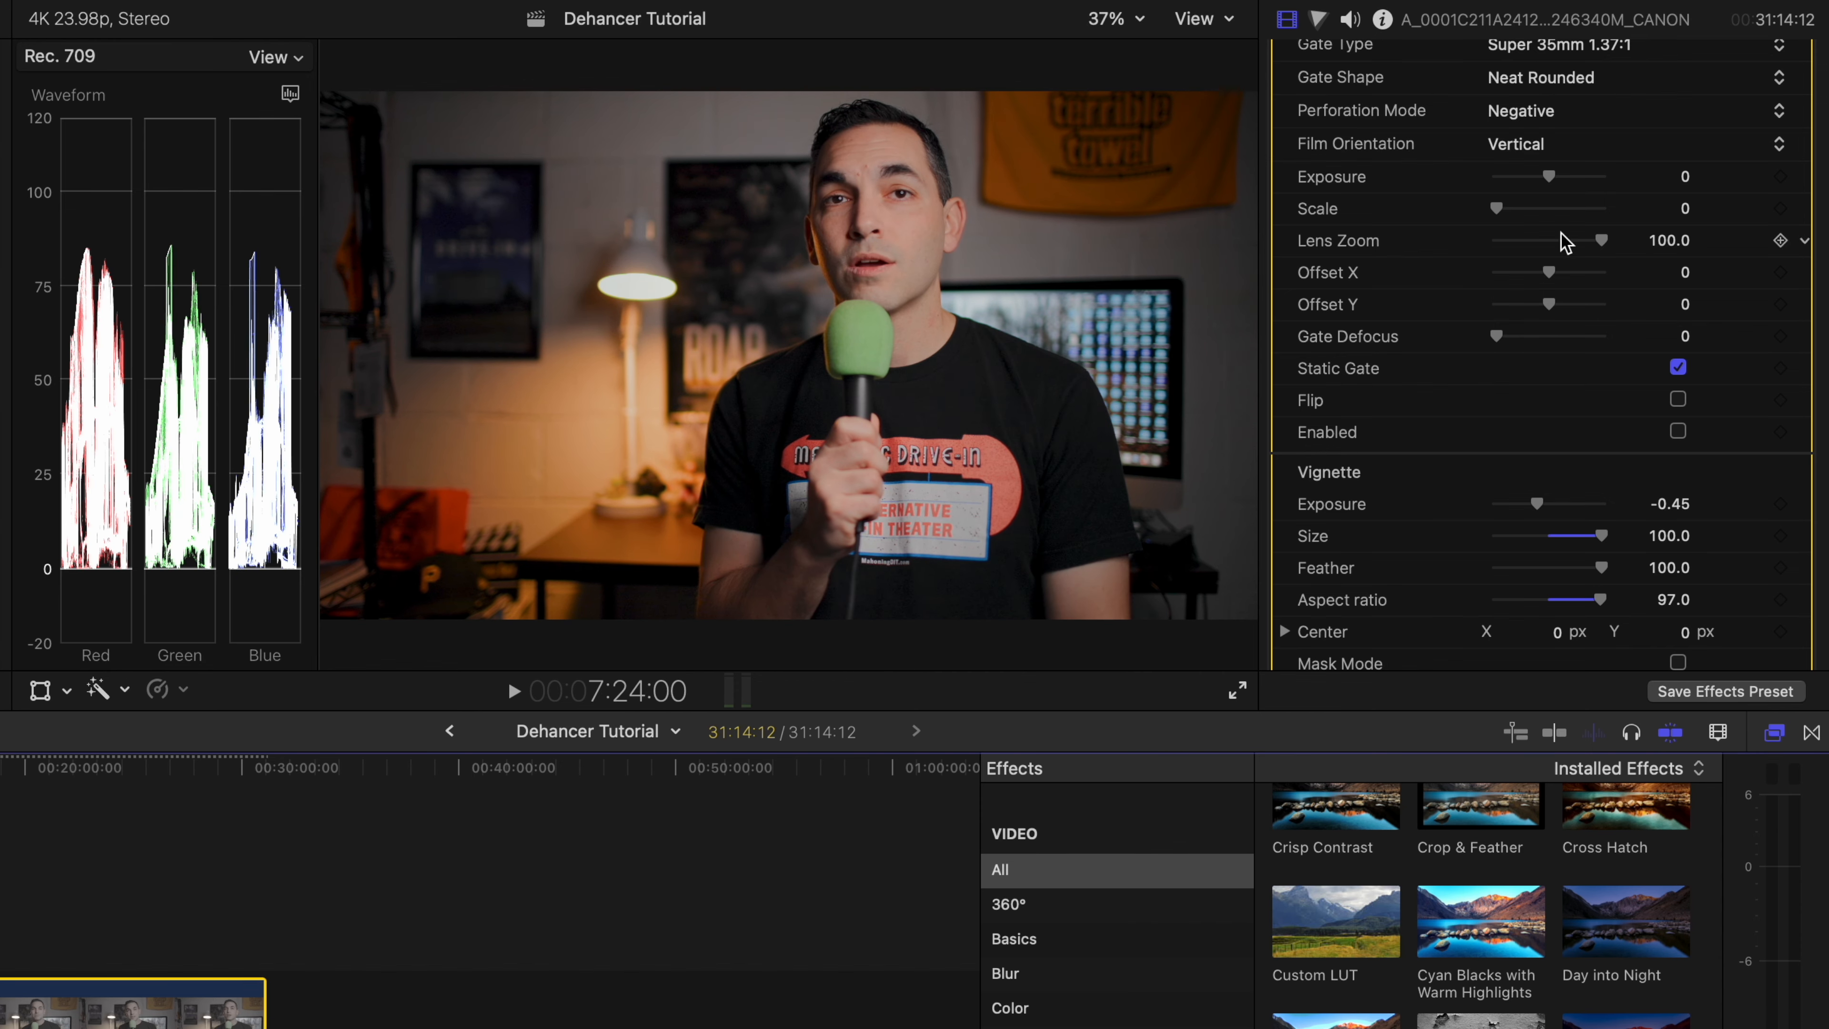
scroll(1563, 240, up, 15)
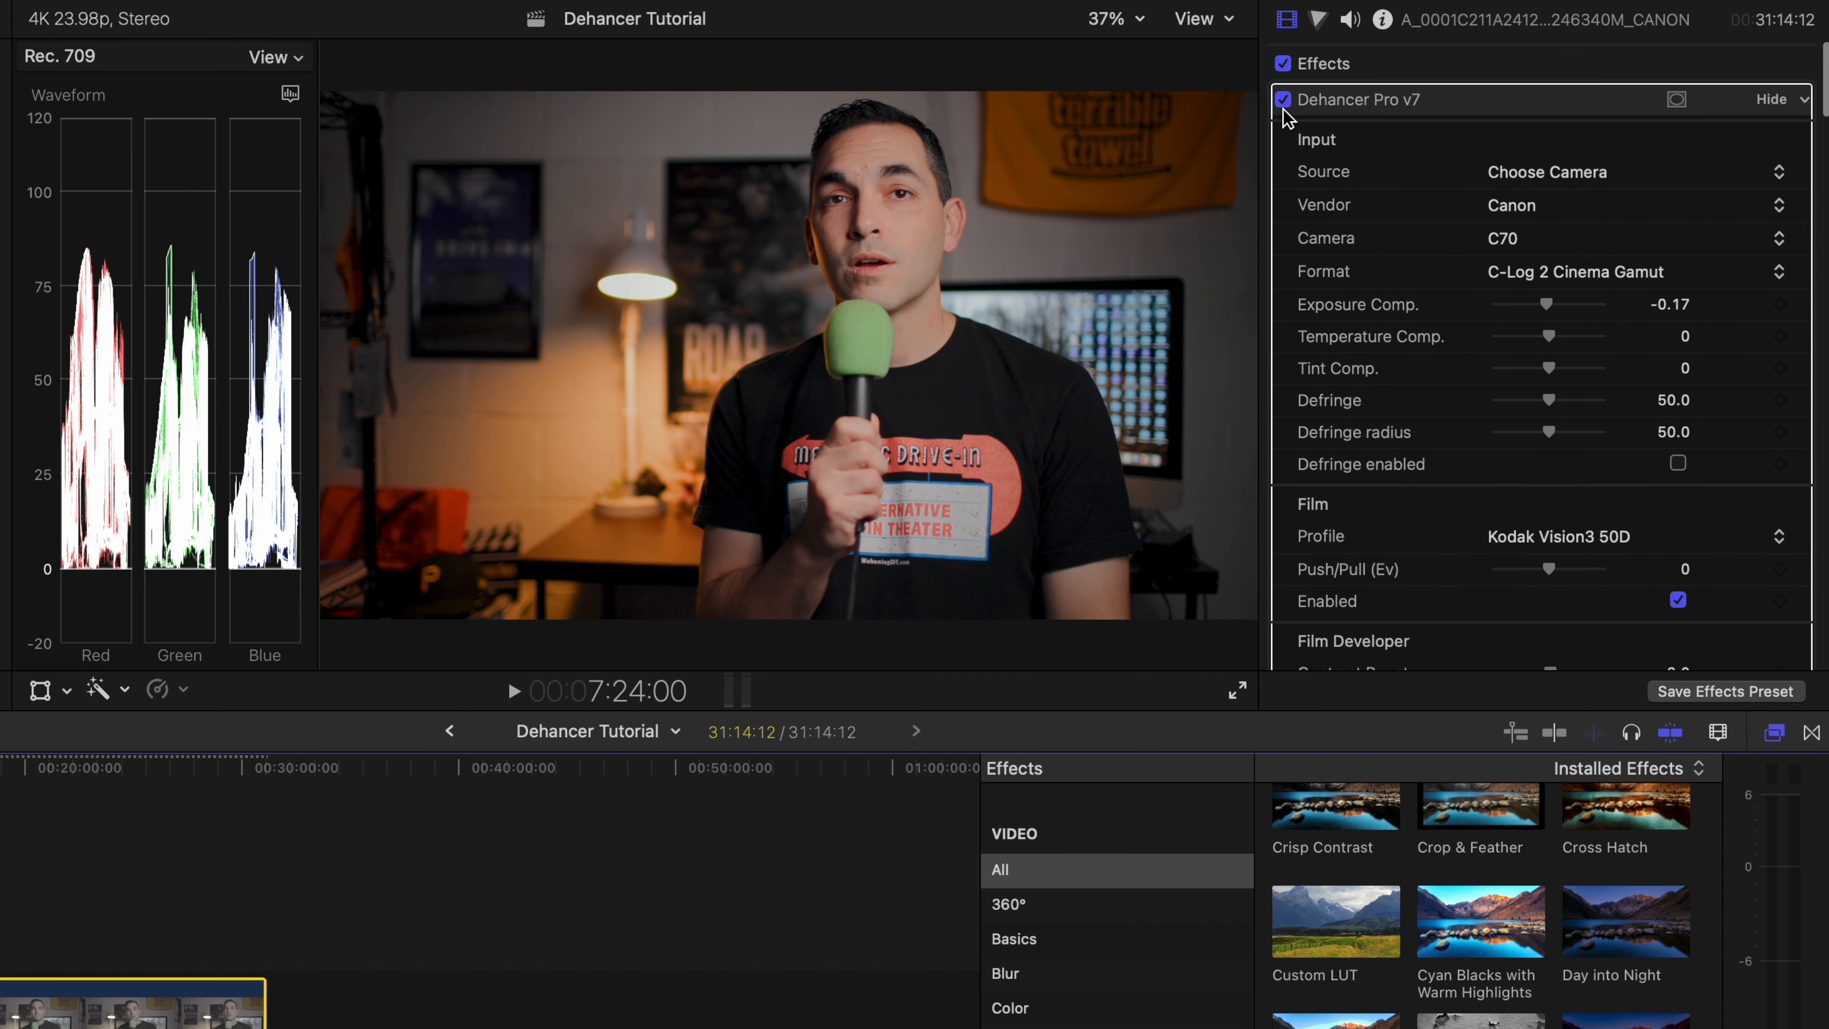
click(1283, 100)
click(1283, 99)
key(space)
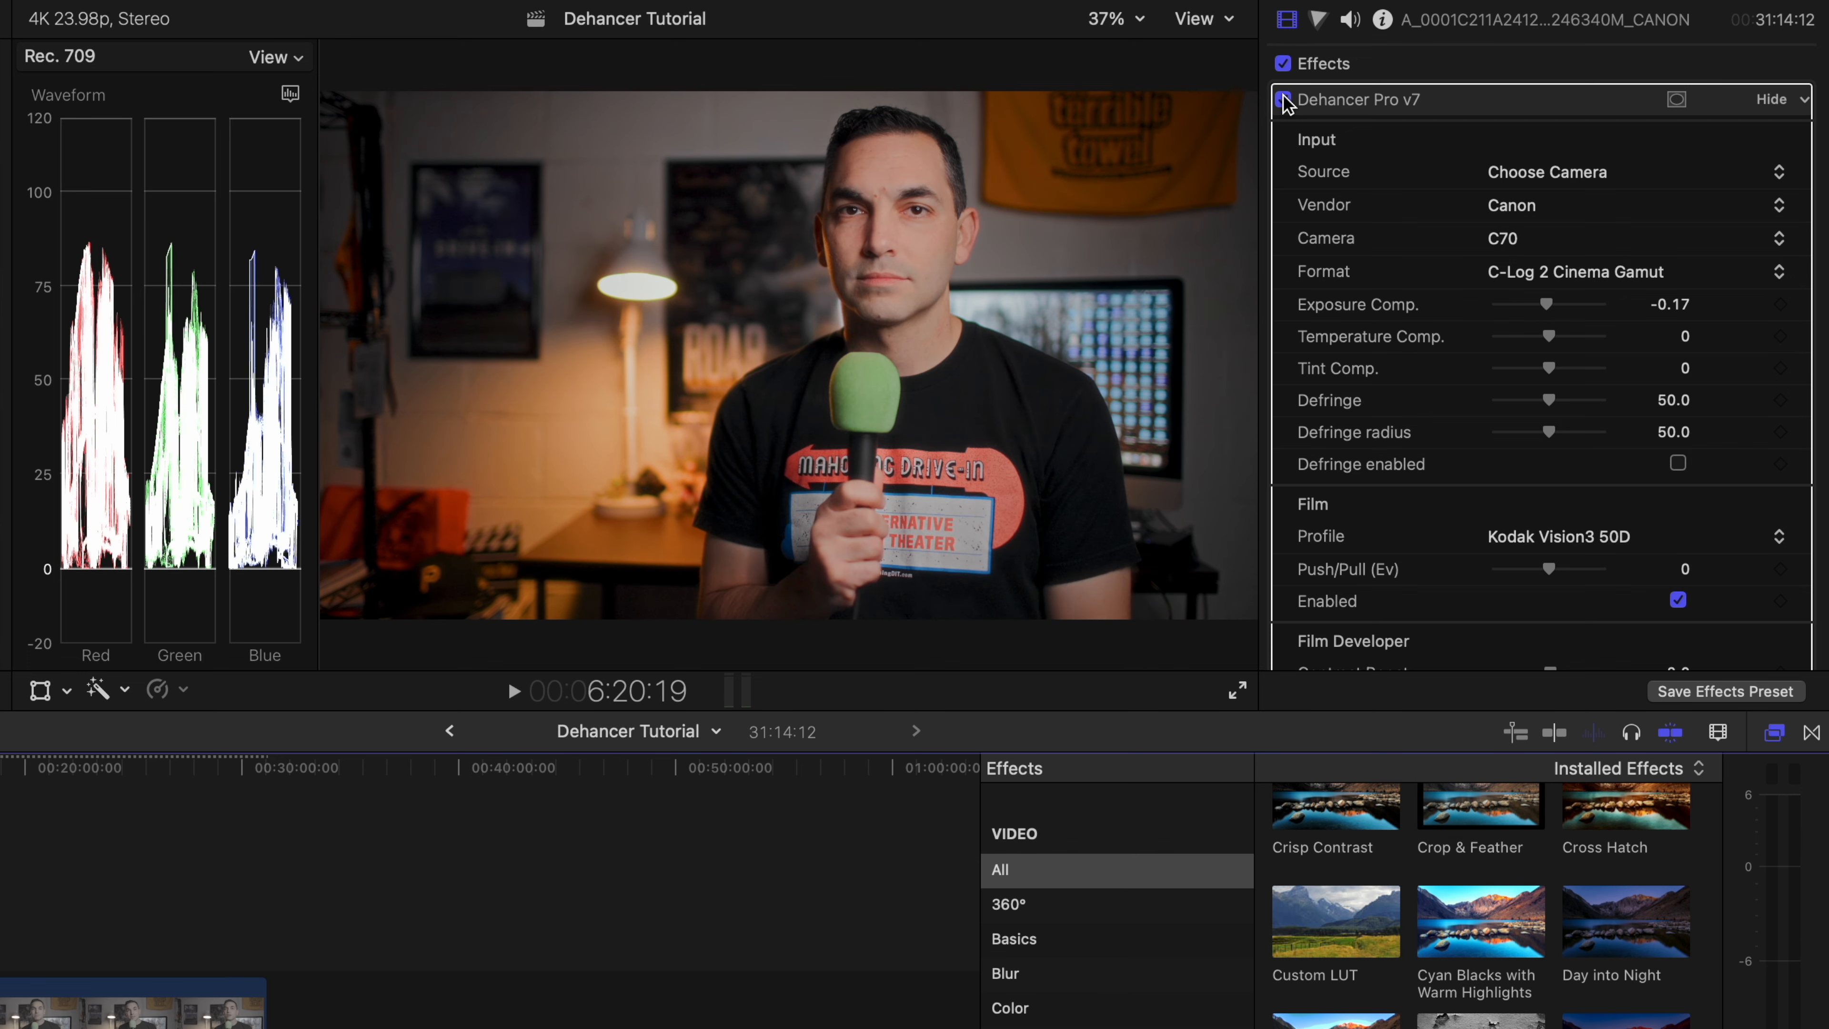
click(1283, 99)
click(1283, 100)
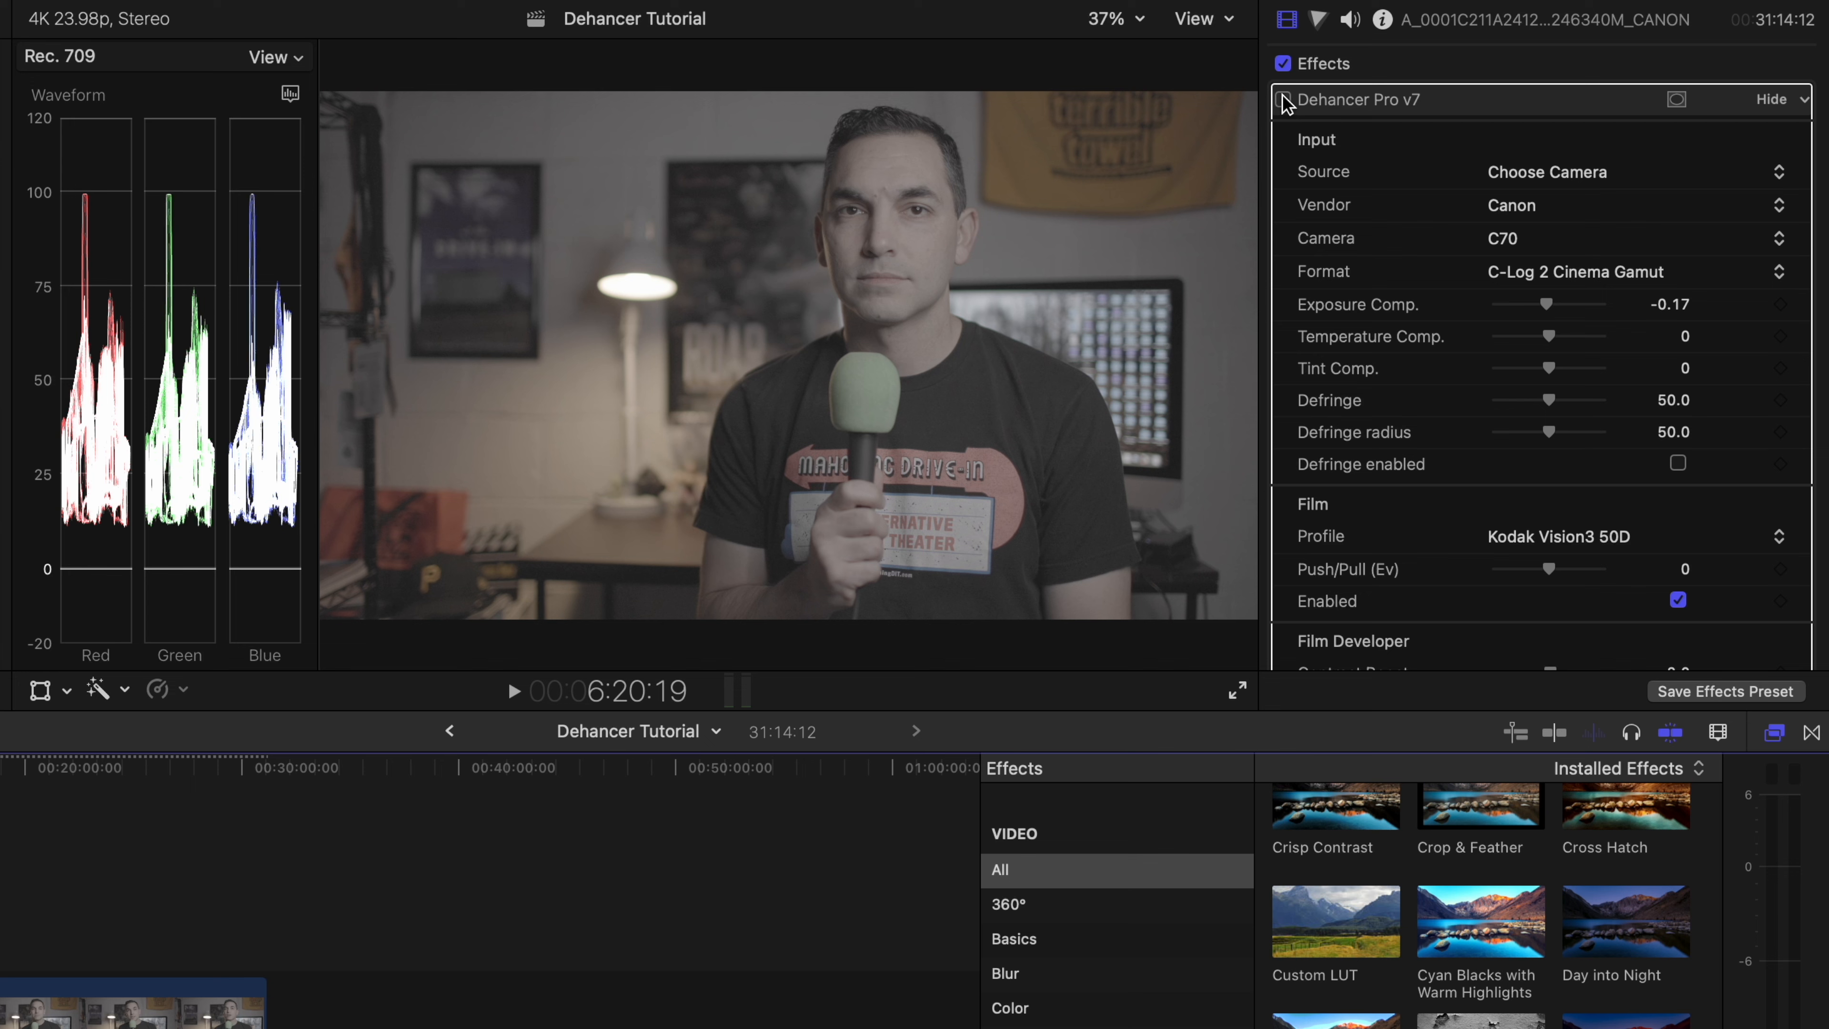
click(1284, 100)
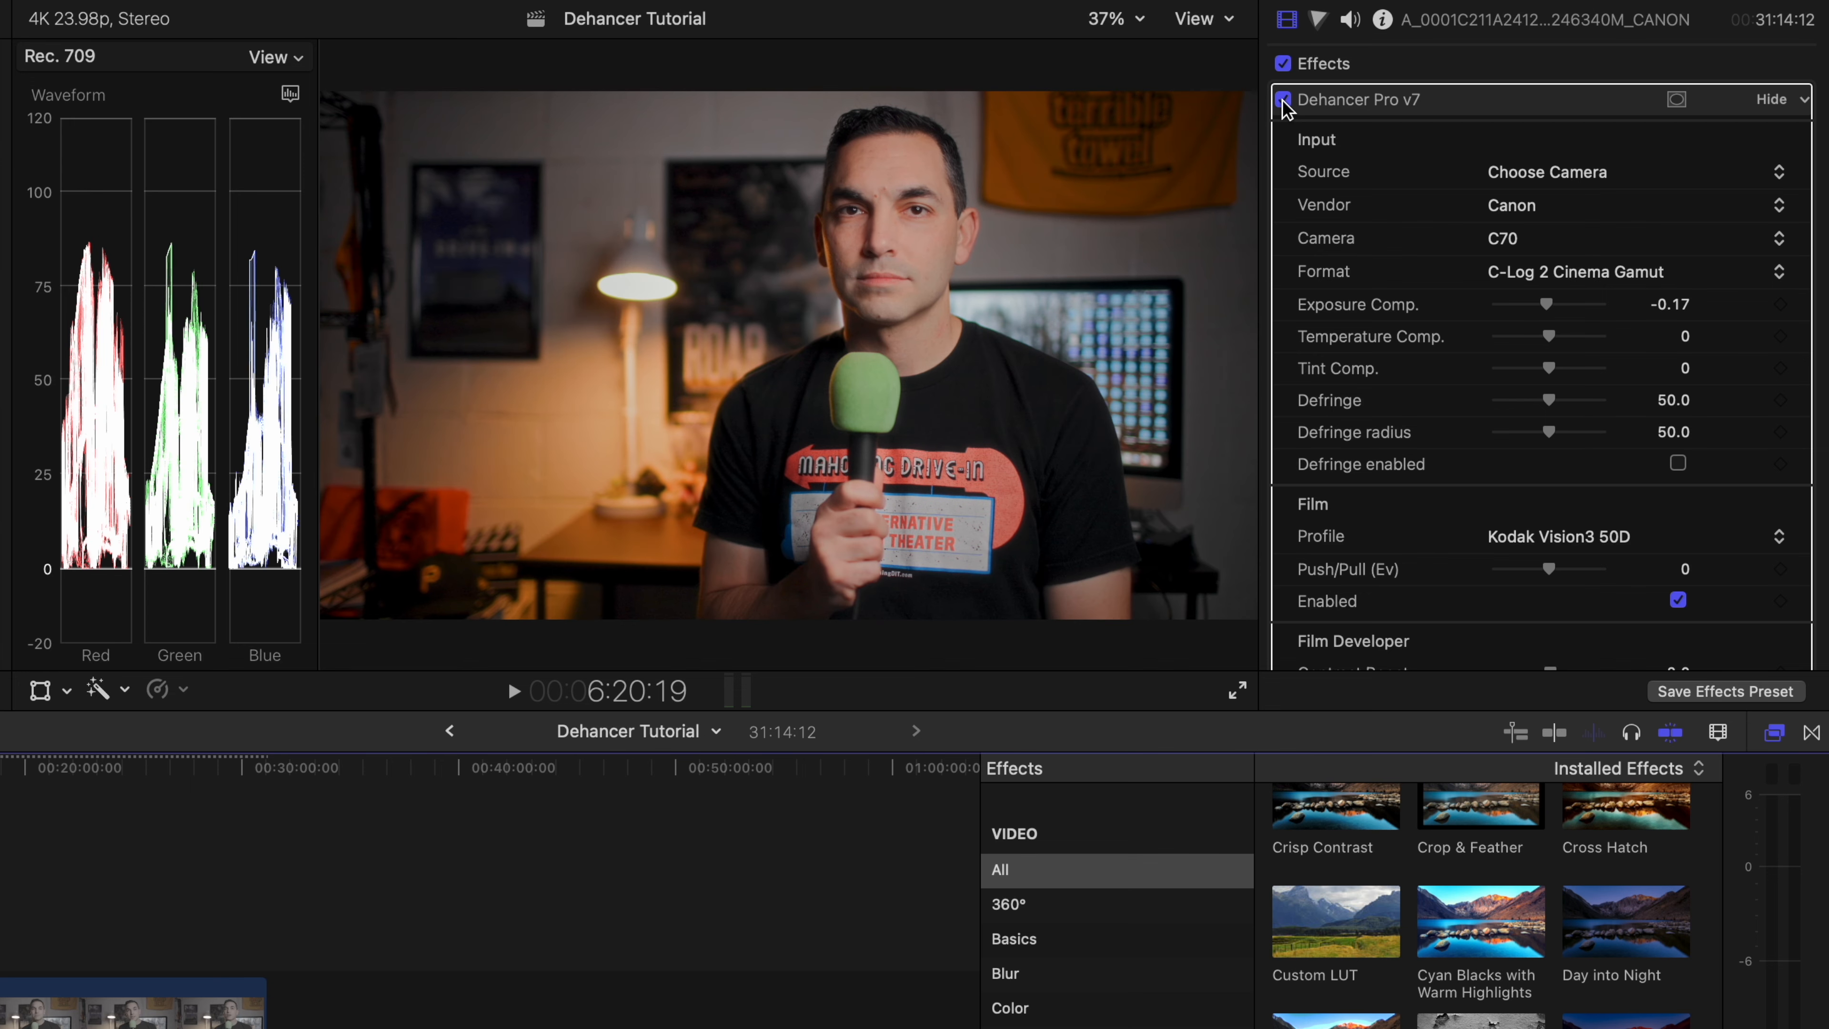
- Expand the LUT Generator section and set the LUT Size to Normal (33x33x33)
scroll(1503, 347, down, 15)
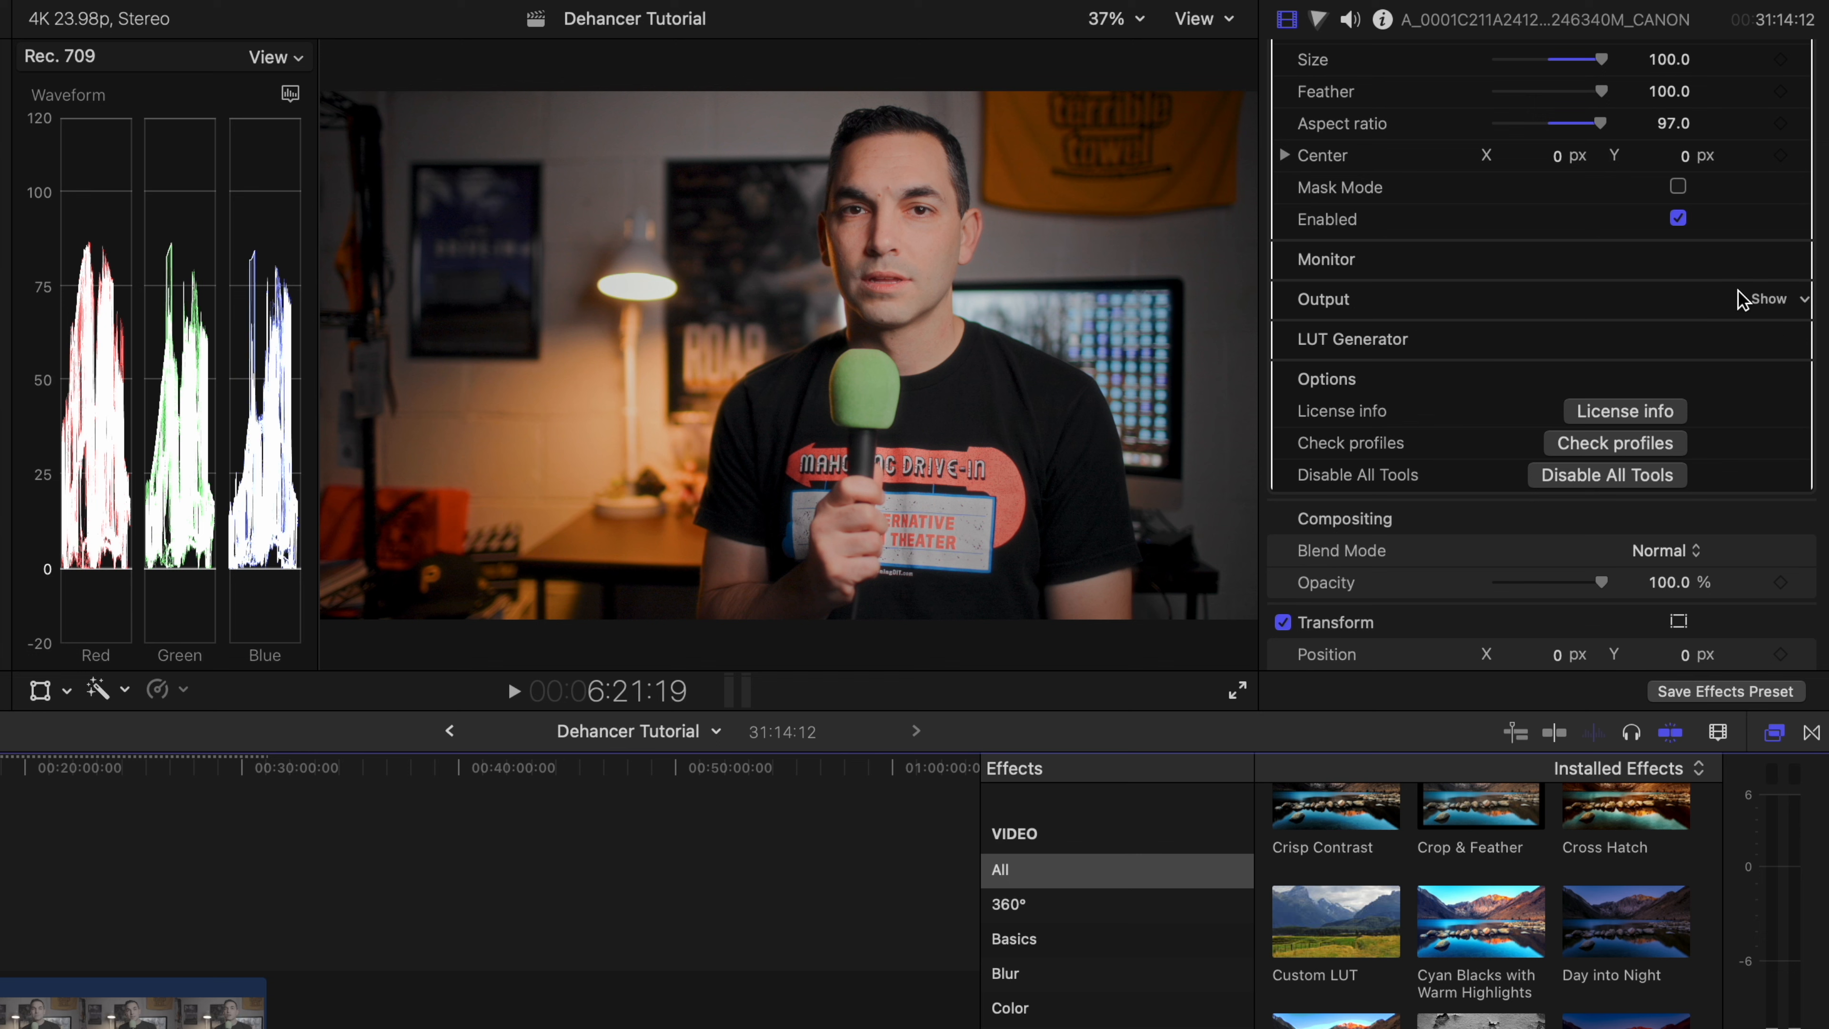
click(1769, 341)
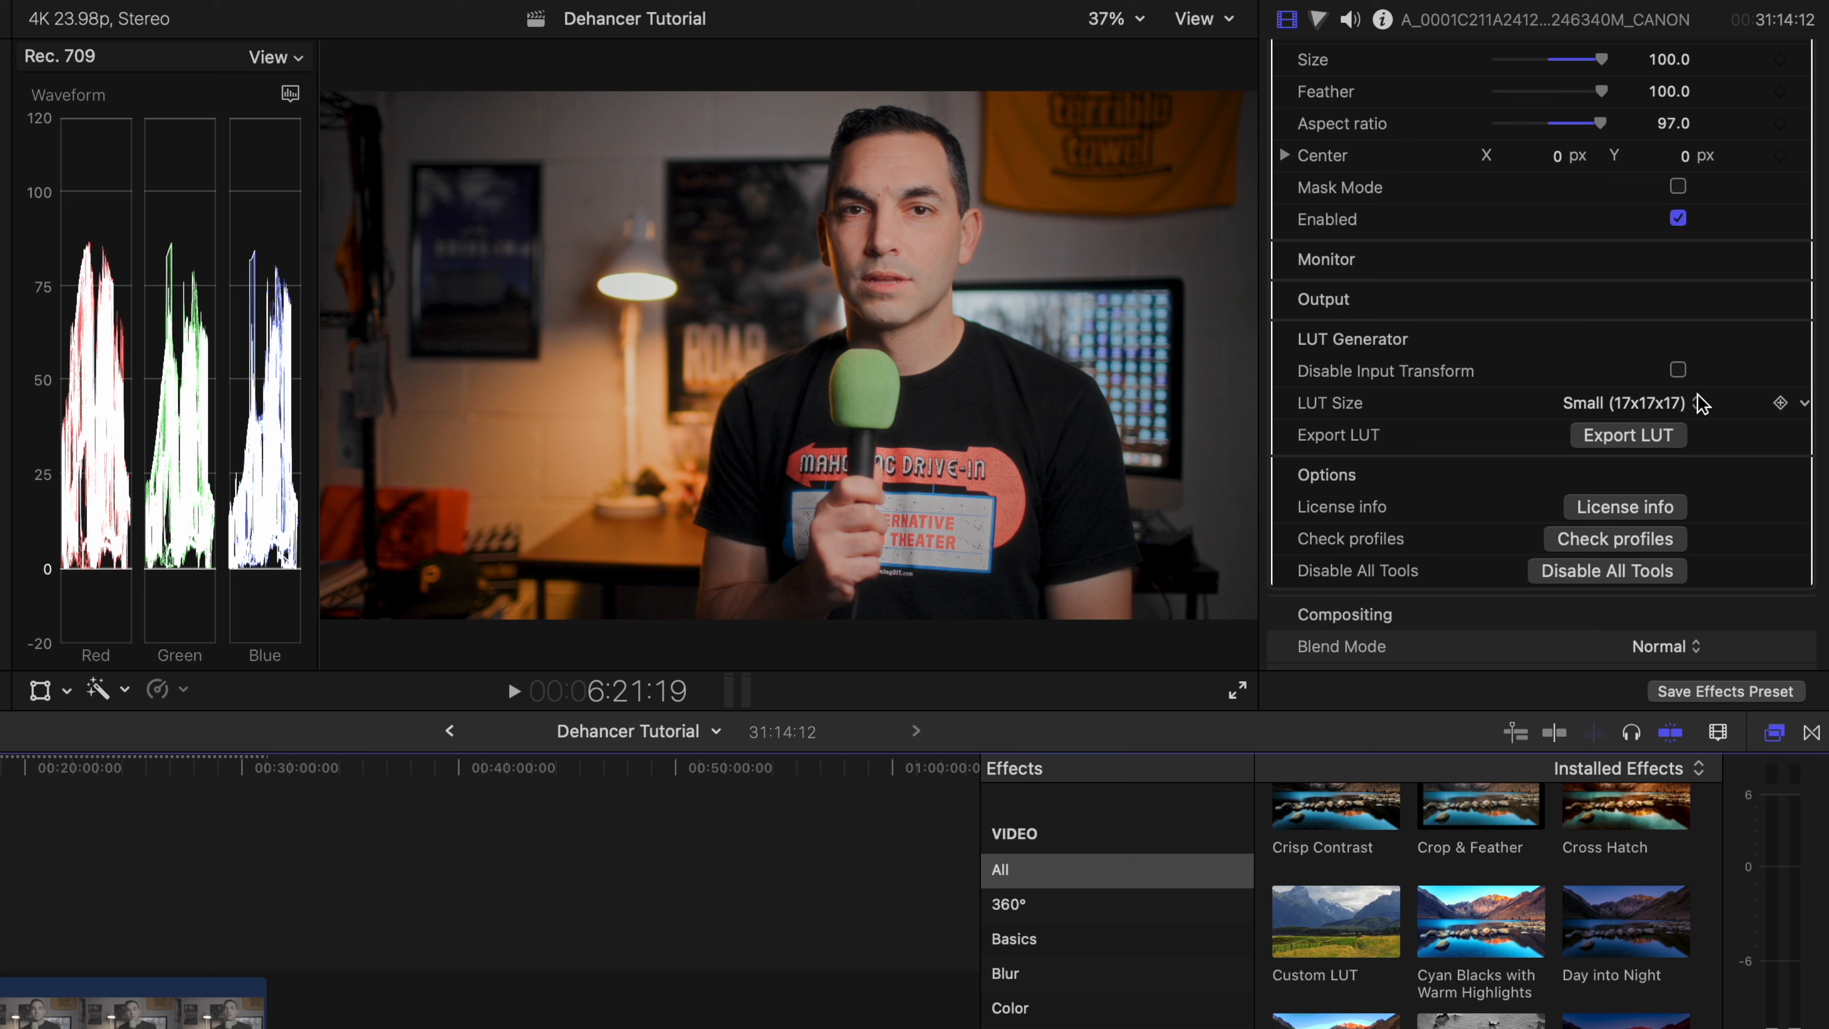
click(1654, 409)
click(1655, 437)
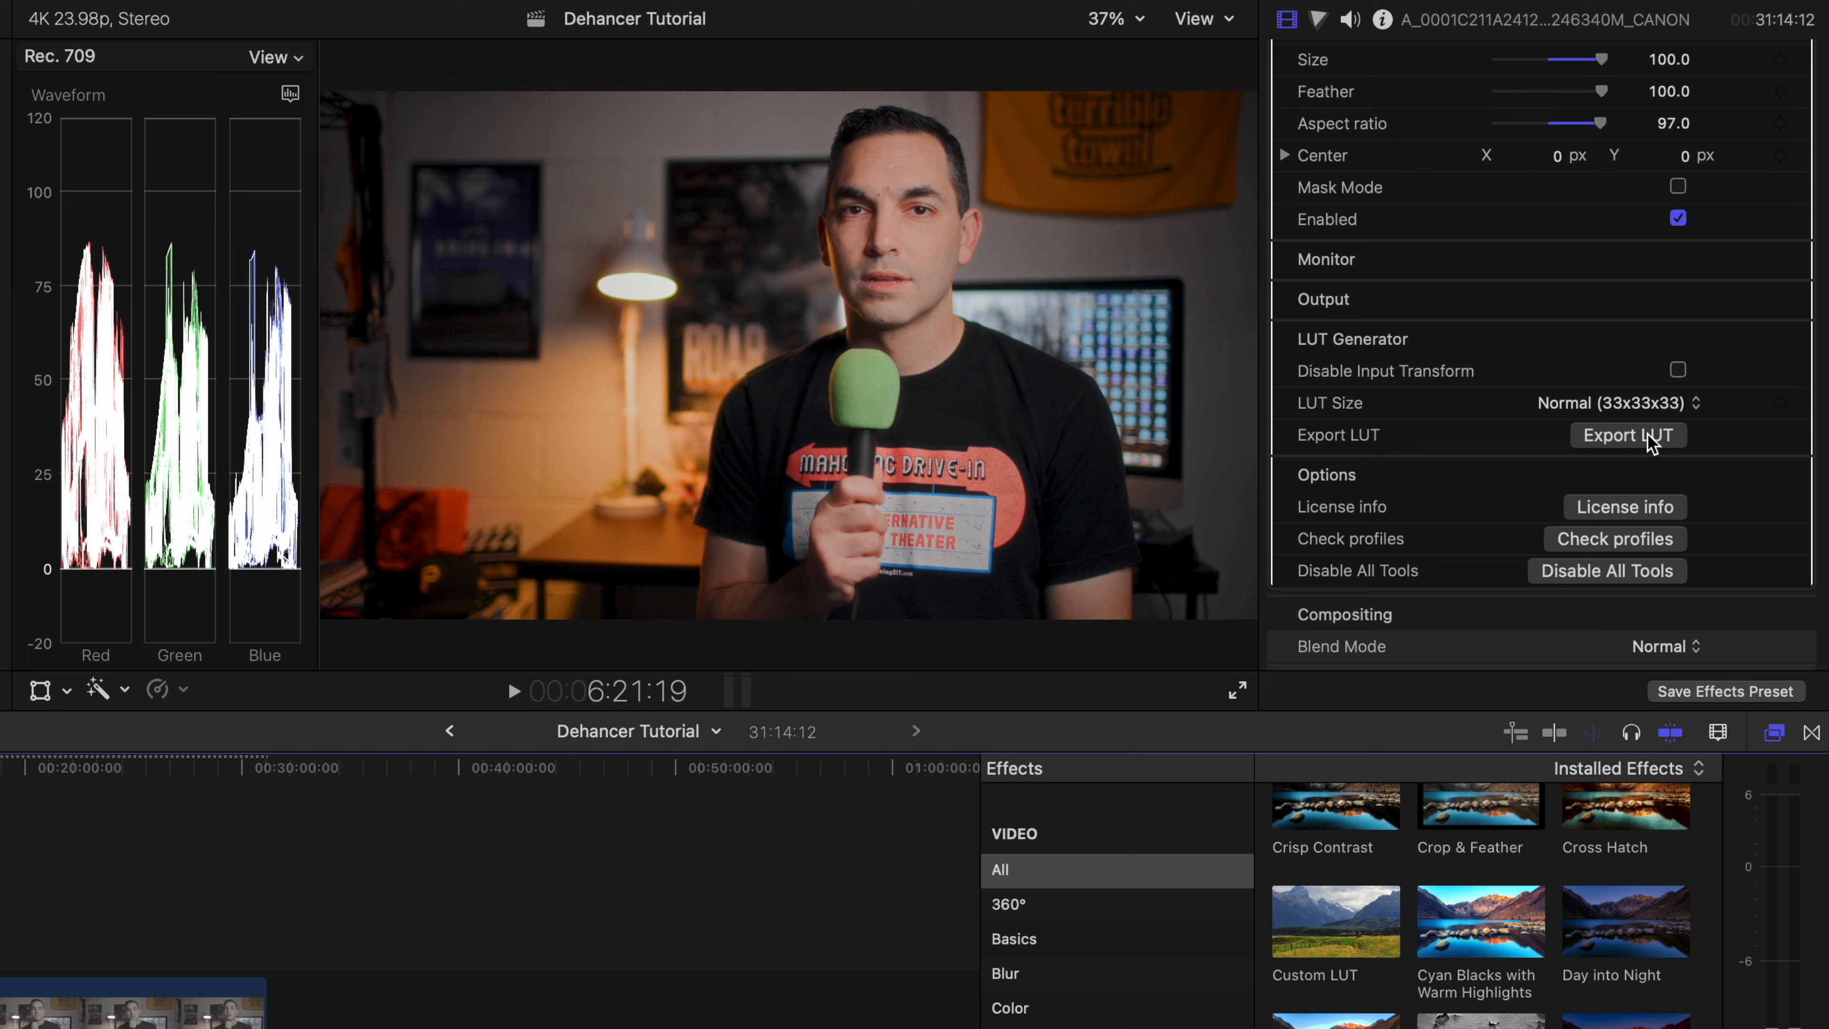
- Export the LUT to the Desktop with the file name "dehancer test"
click(1632, 441)
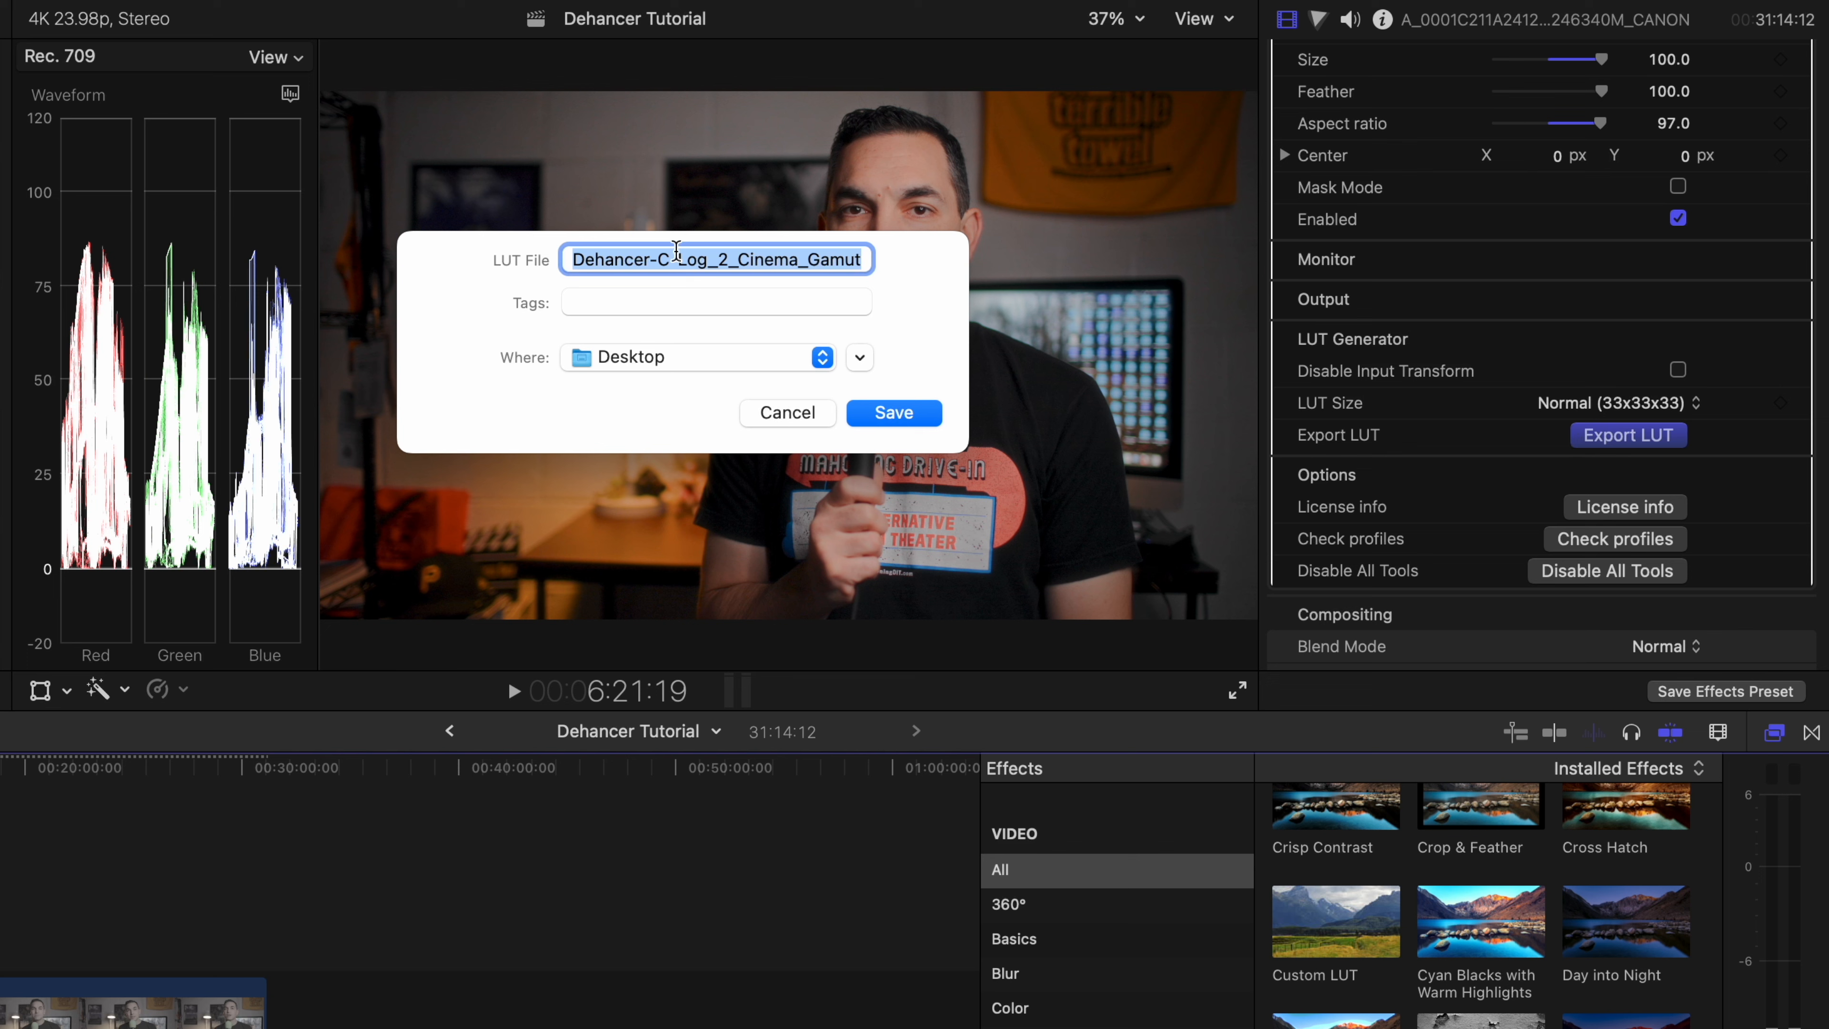
text(dehancer test)
key(Return)
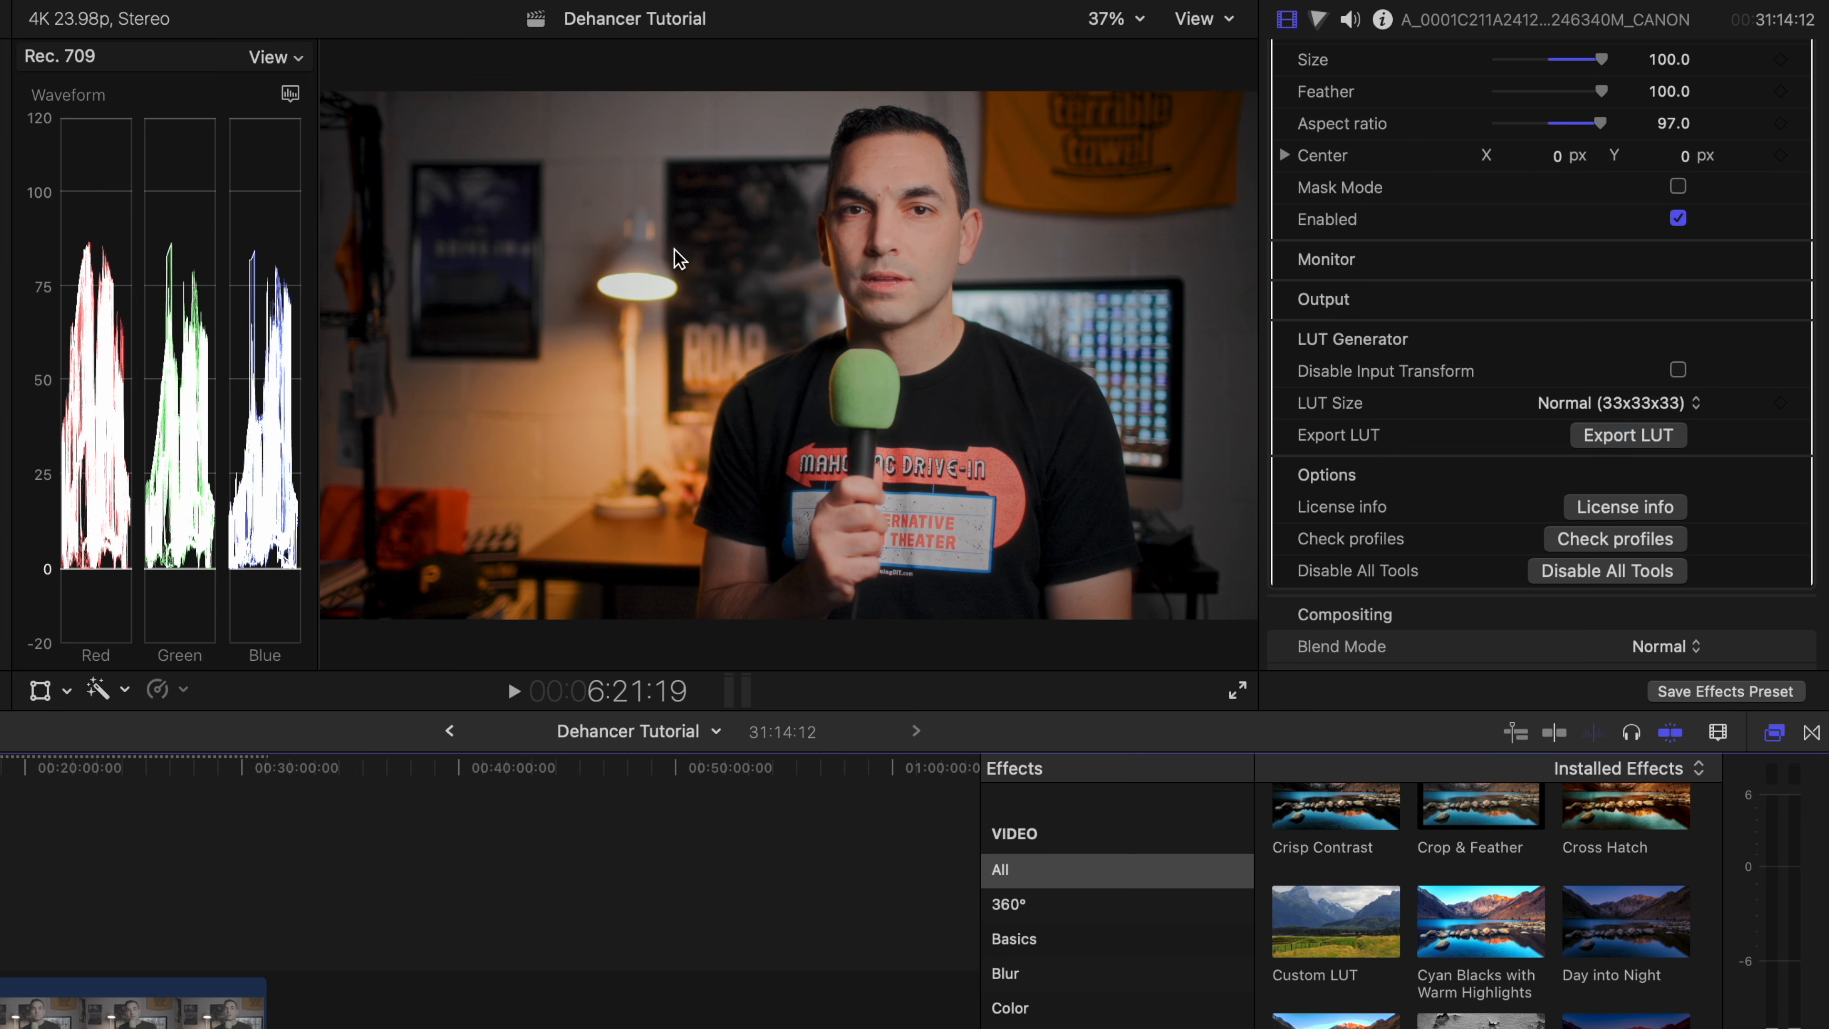
- Disable and collapse the Dehancer Pro v7 effect and add the Custom LUT effect to the clip
click(1283, 100)
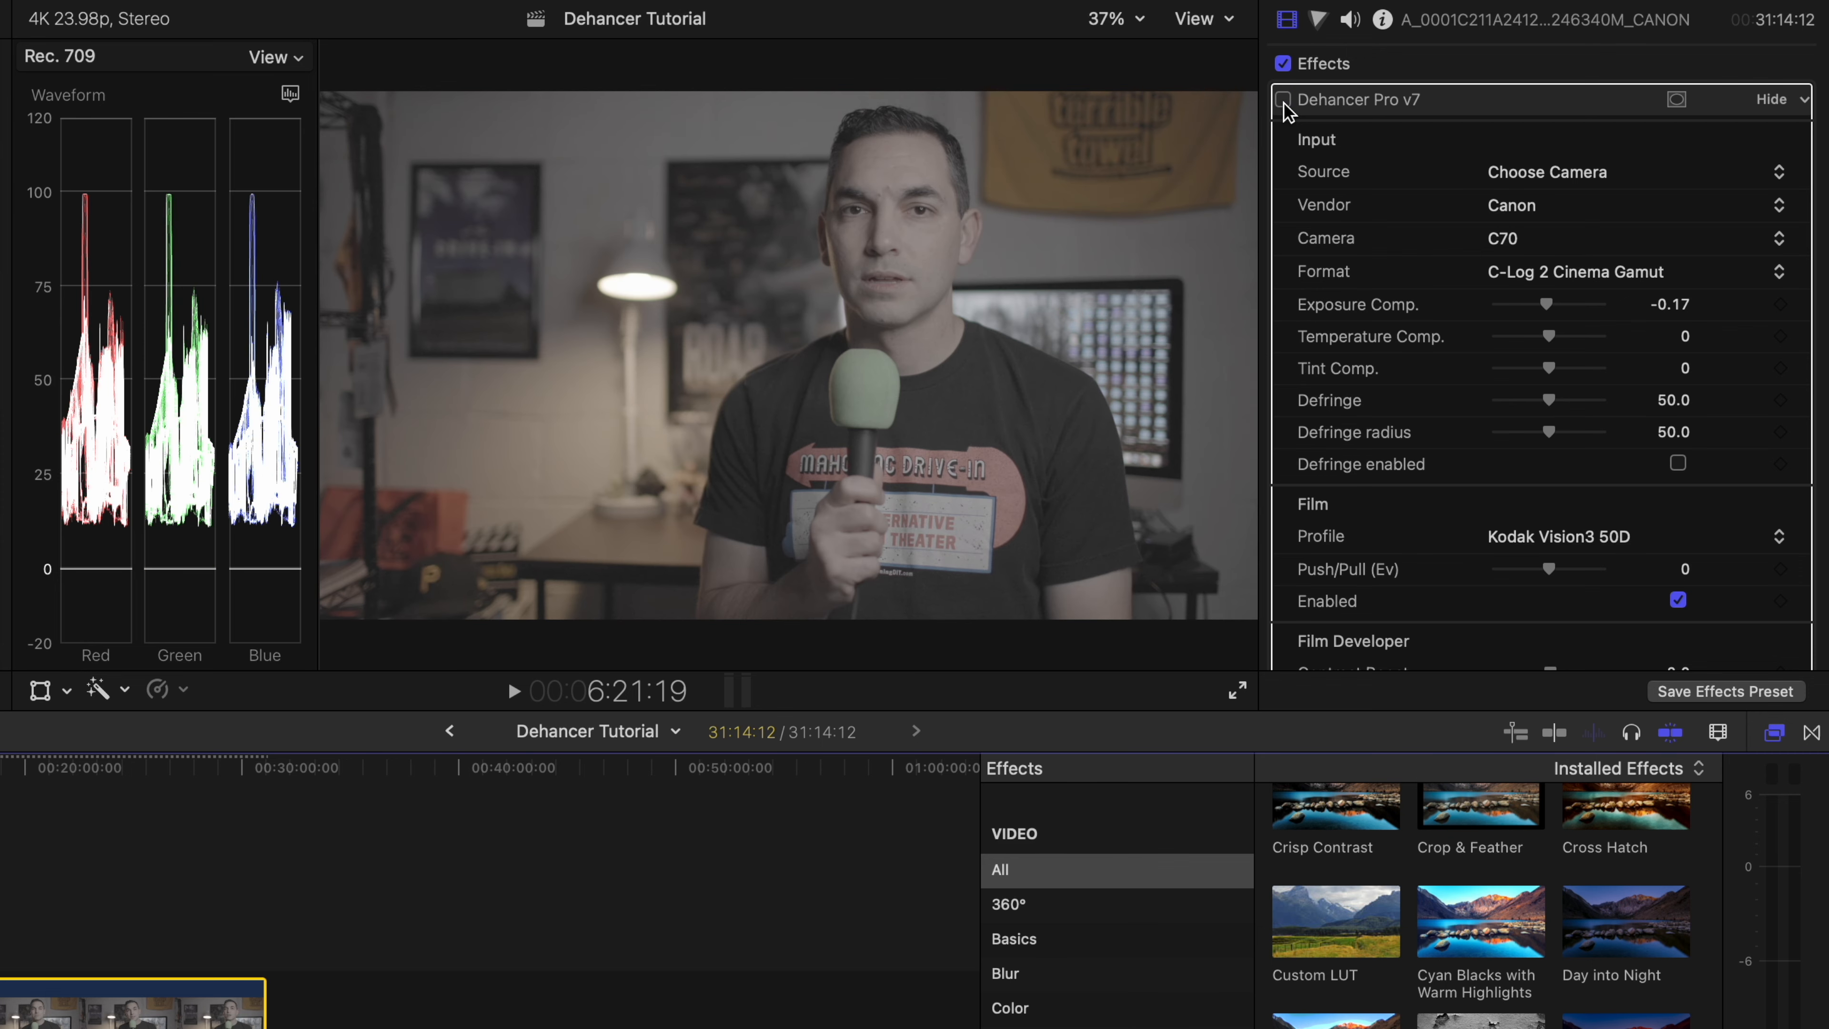
drag(1318, 925, 1, 1010)
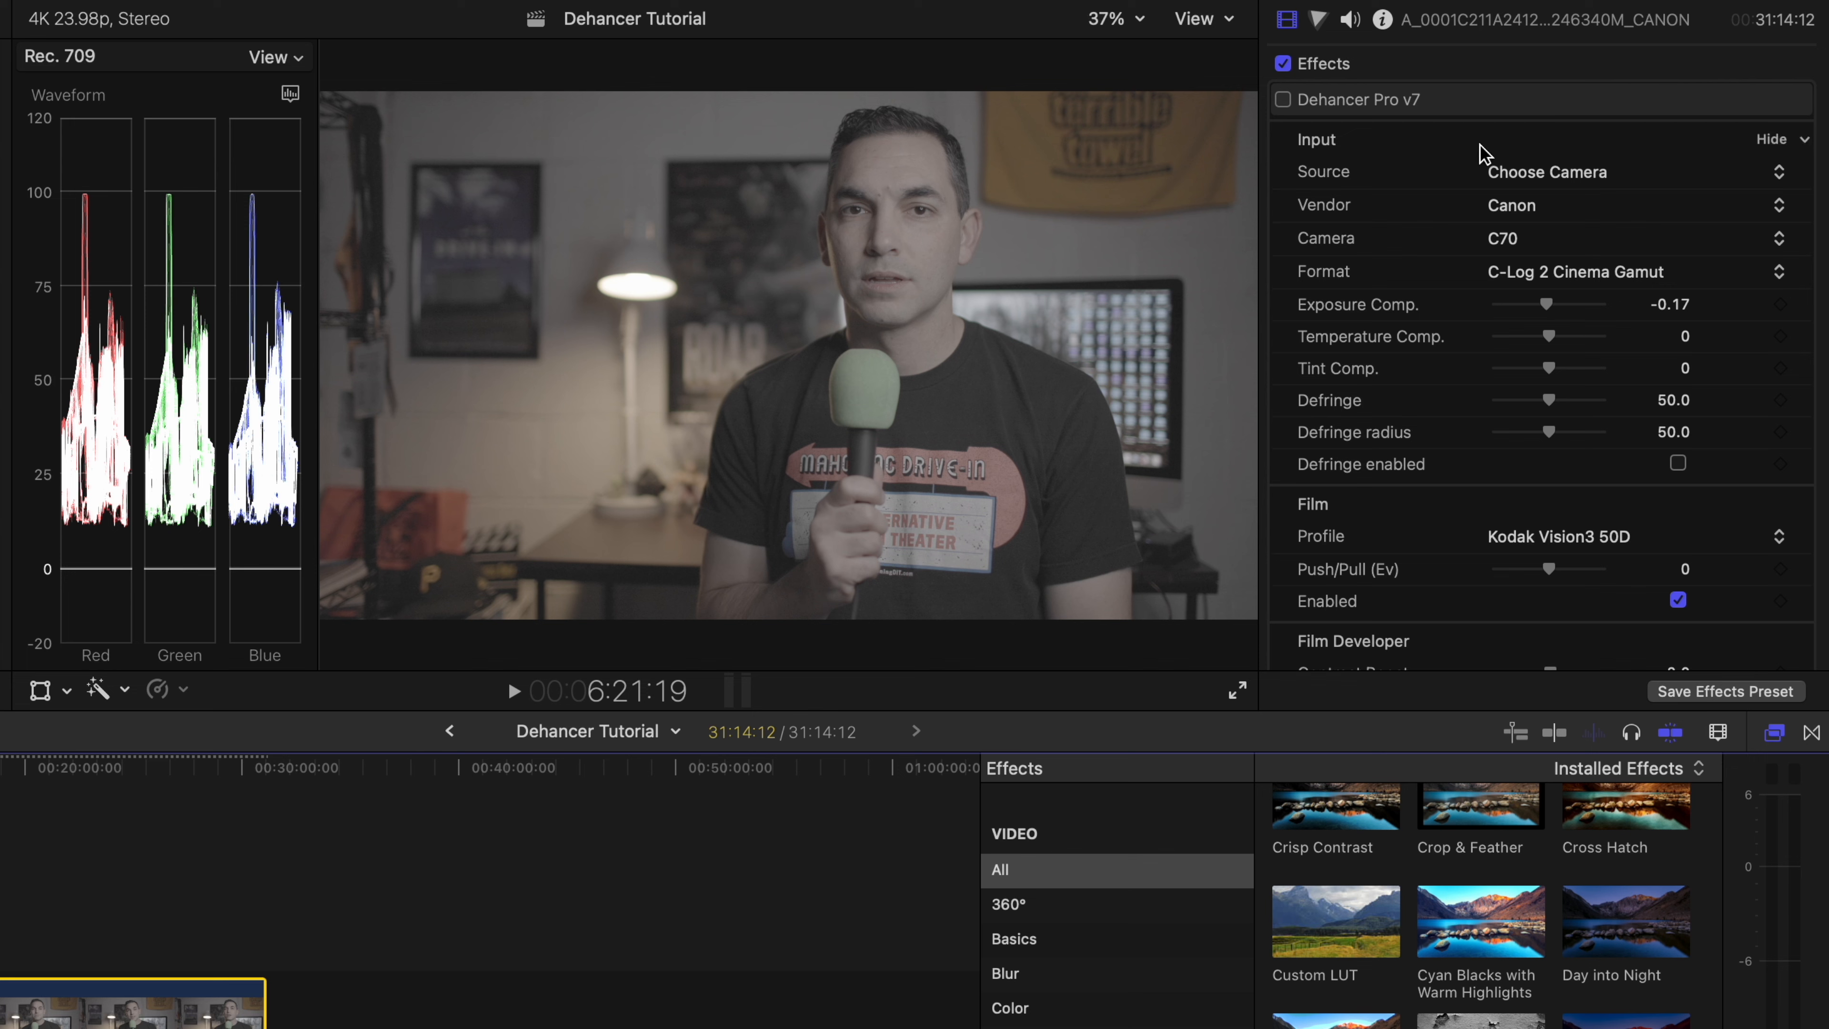
click(1762, 101)
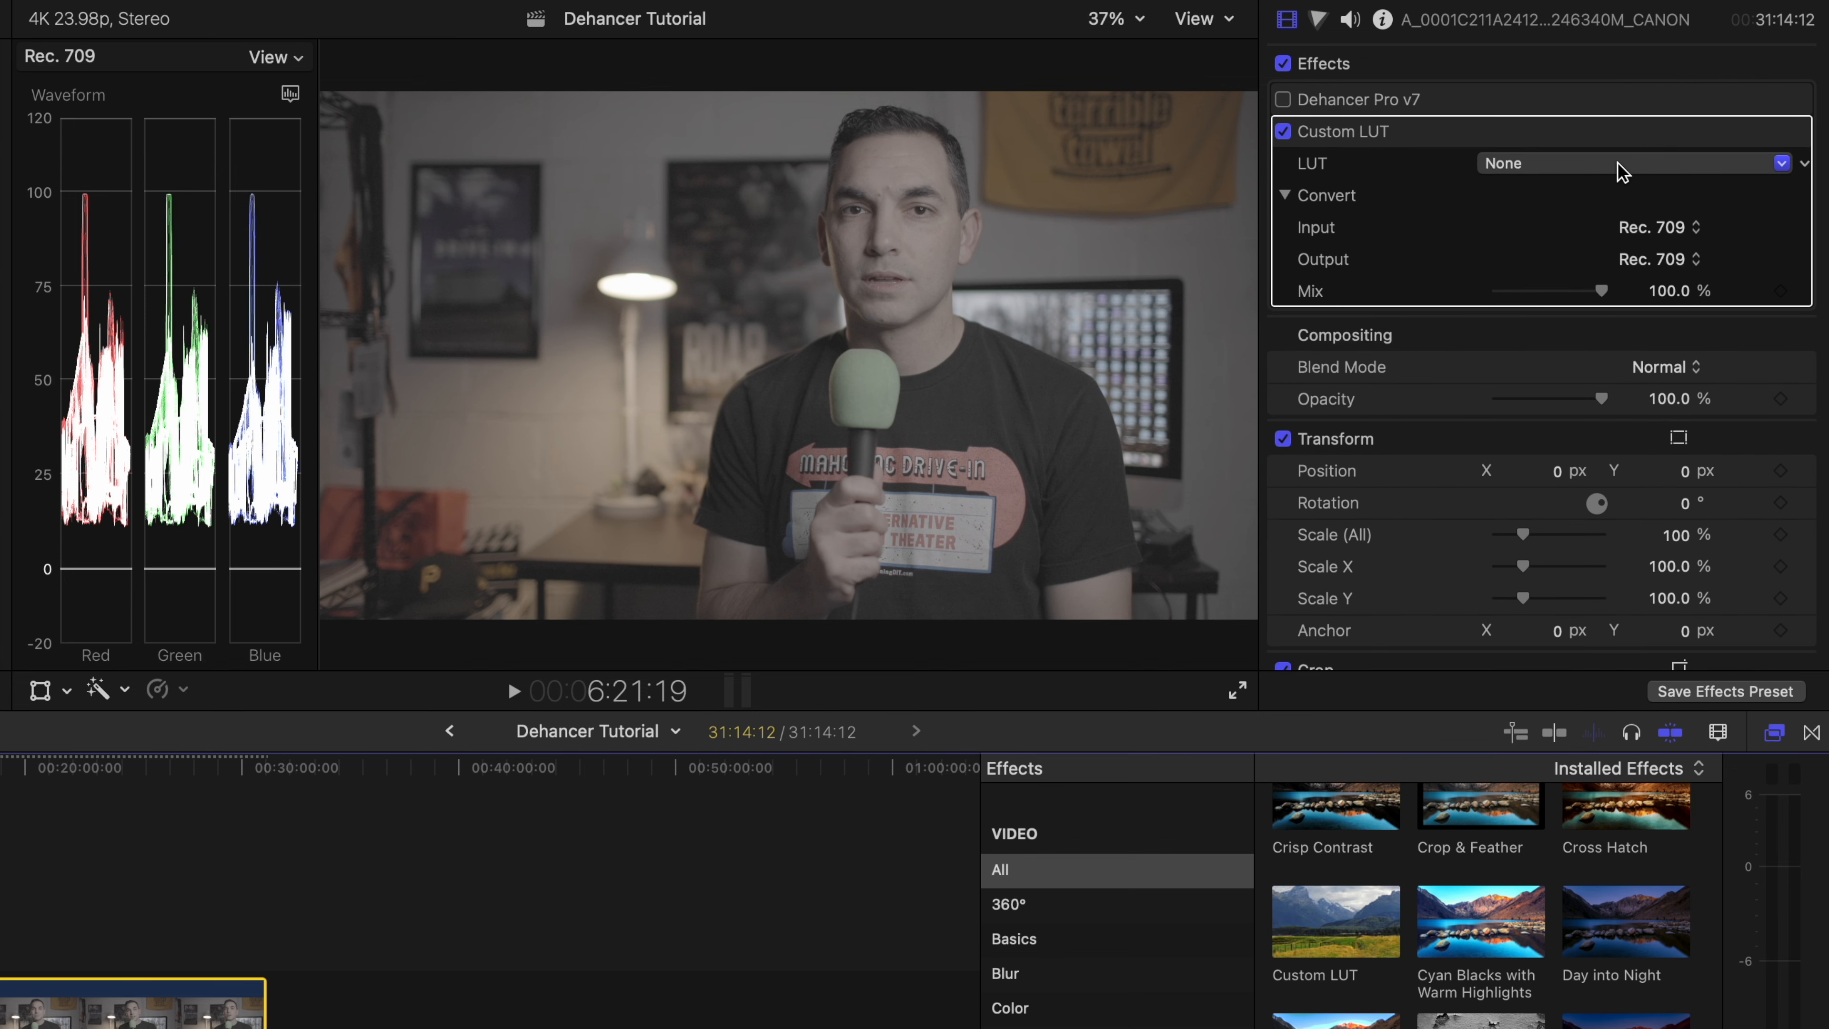
- Load "dehancer test.cube" from the Desktop into the Custom LUT effect with Rec. 709 input and output color spaces
click(1619, 166)
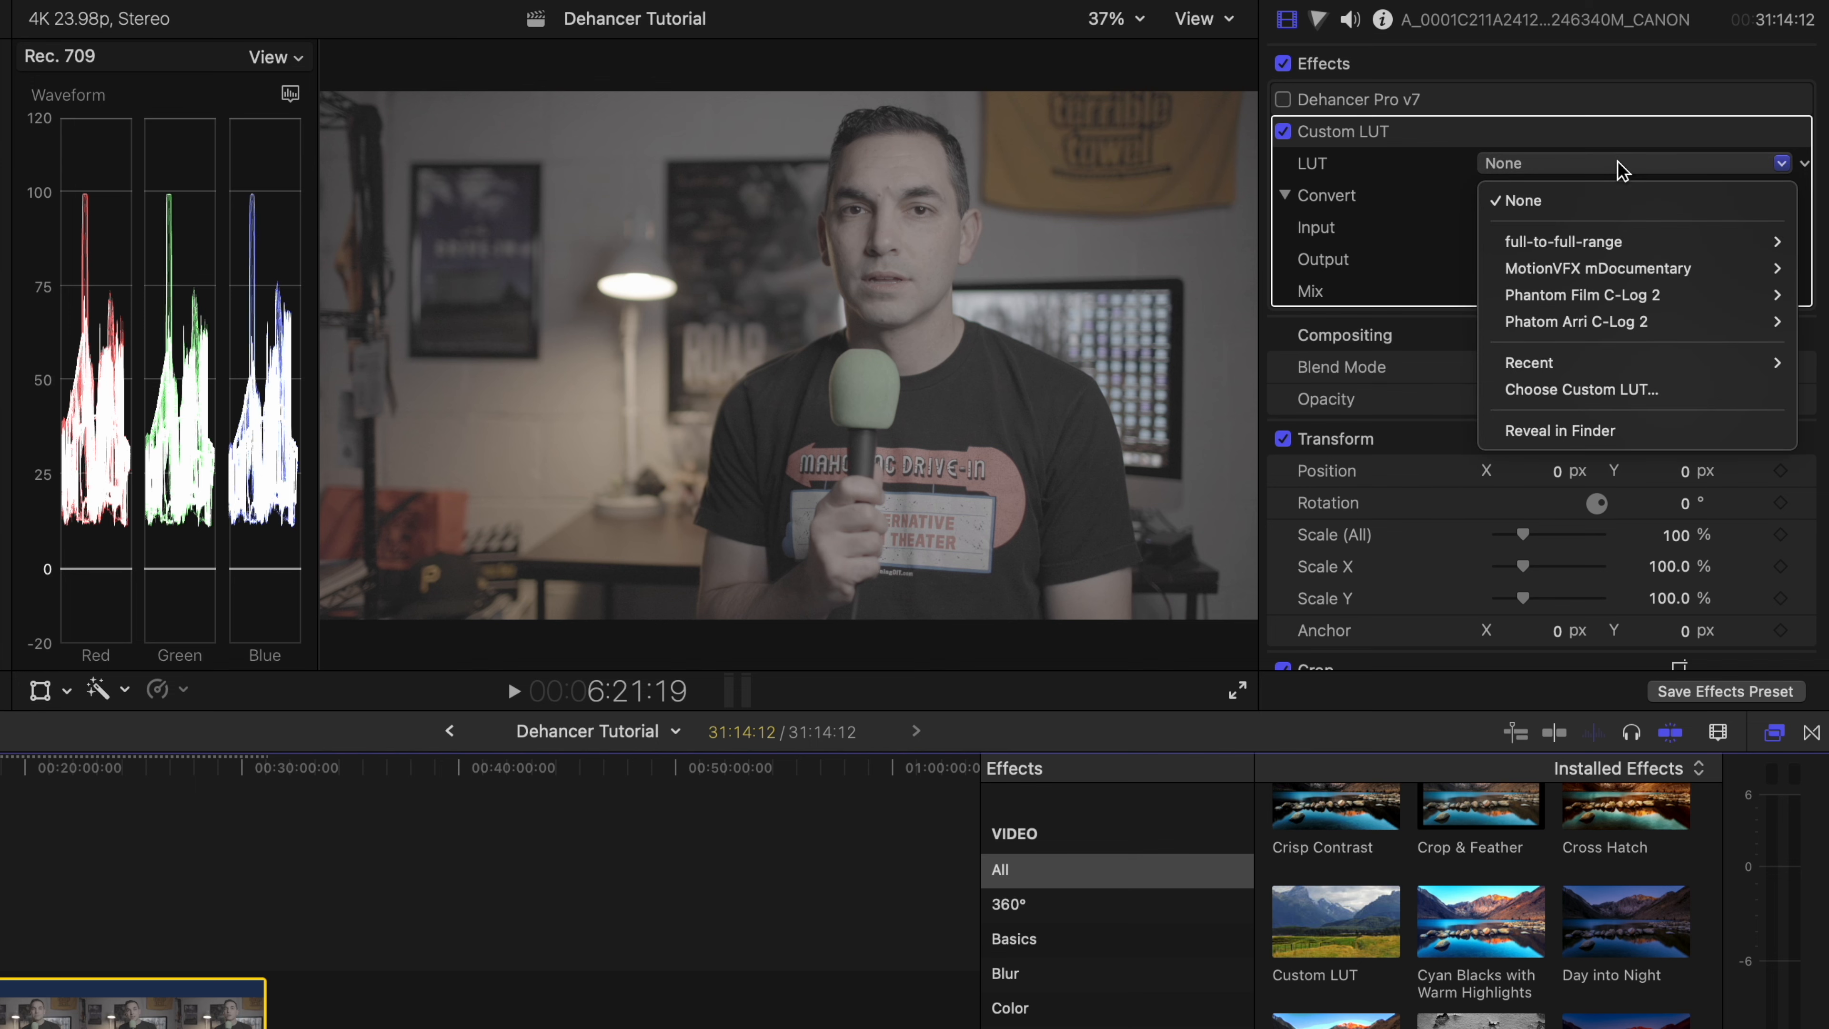
click(1619, 389)
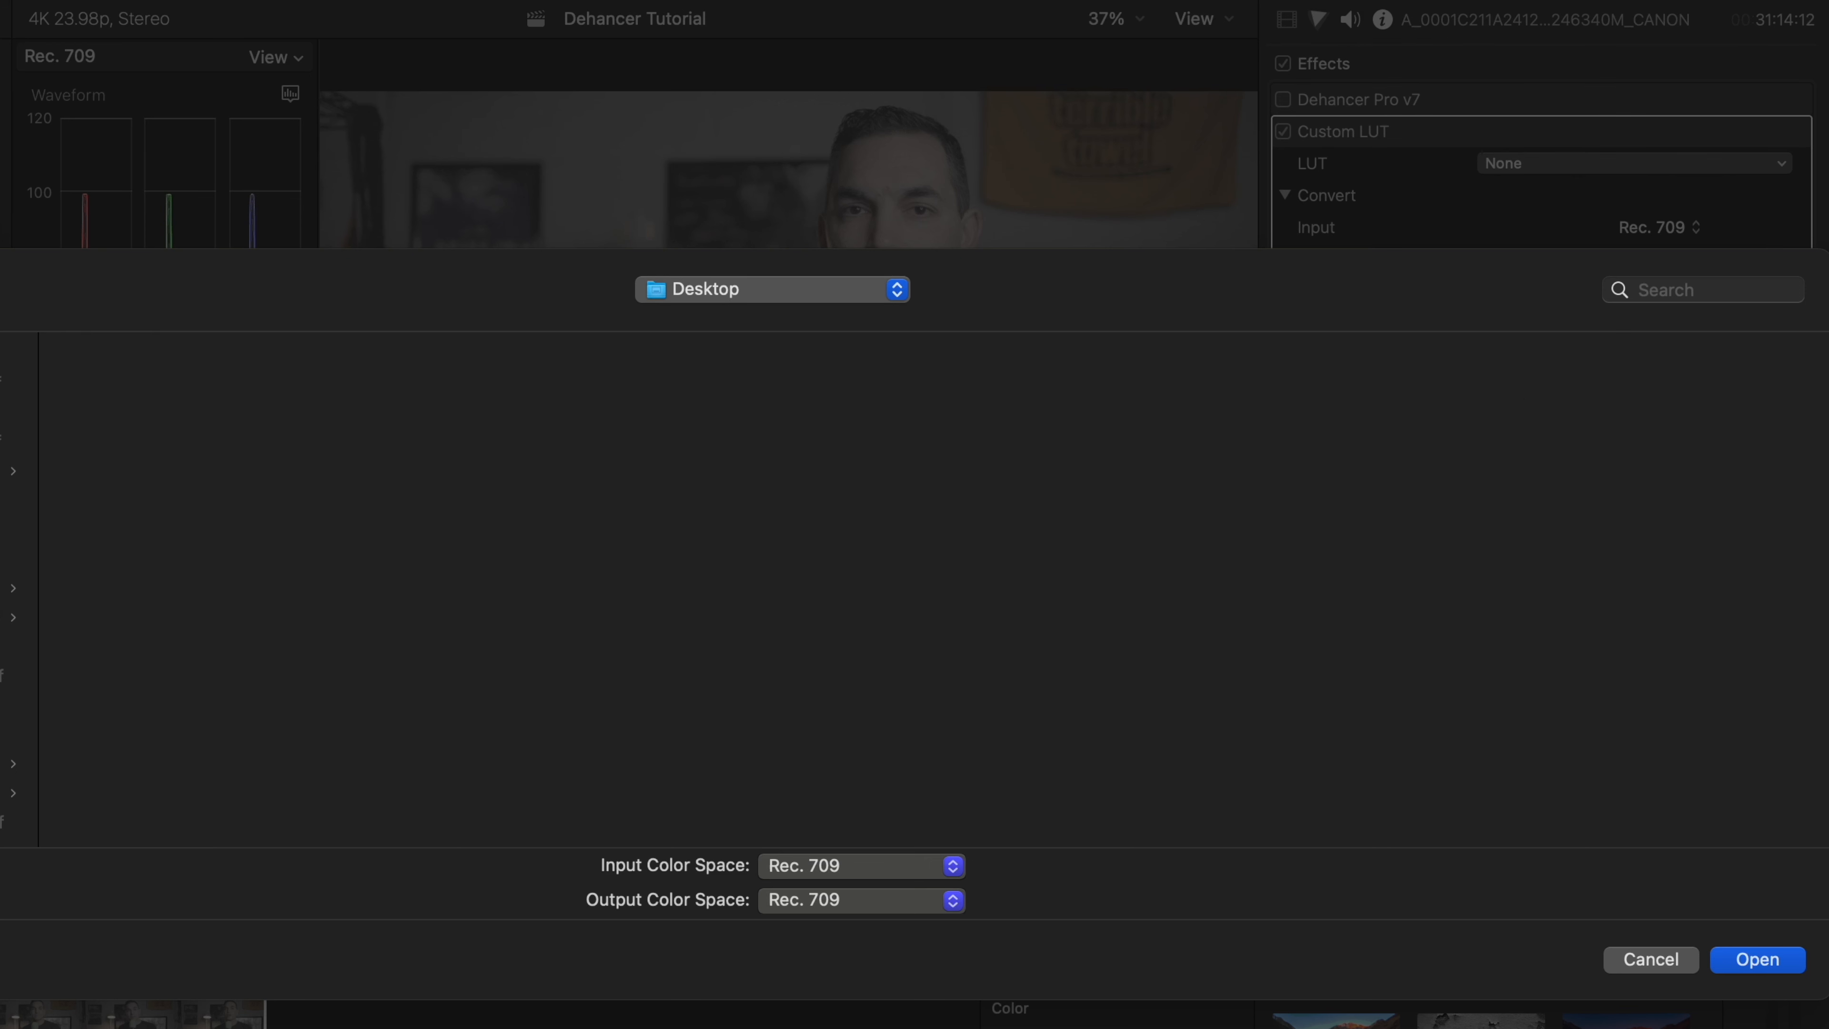
scroll(18, 576, down, 5)
scroll(18, 577, down, 2)
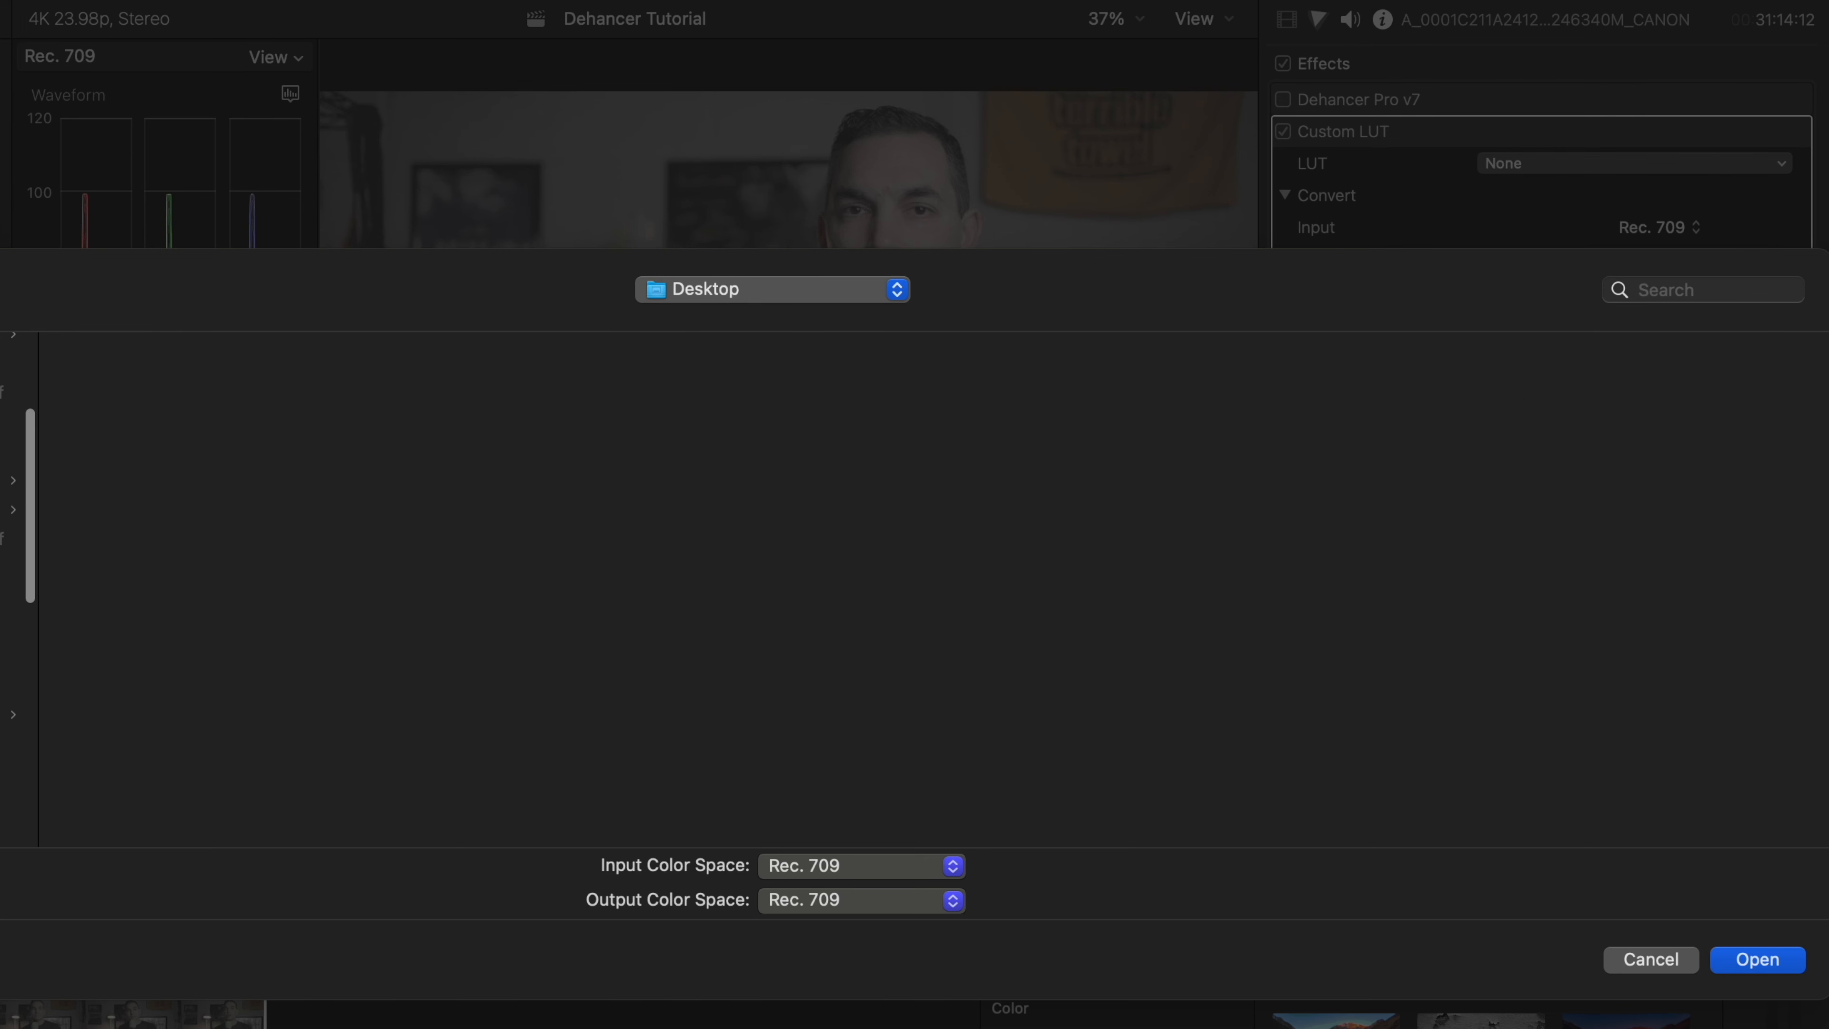
scroll(18, 576, down, 1)
click(12, 416)
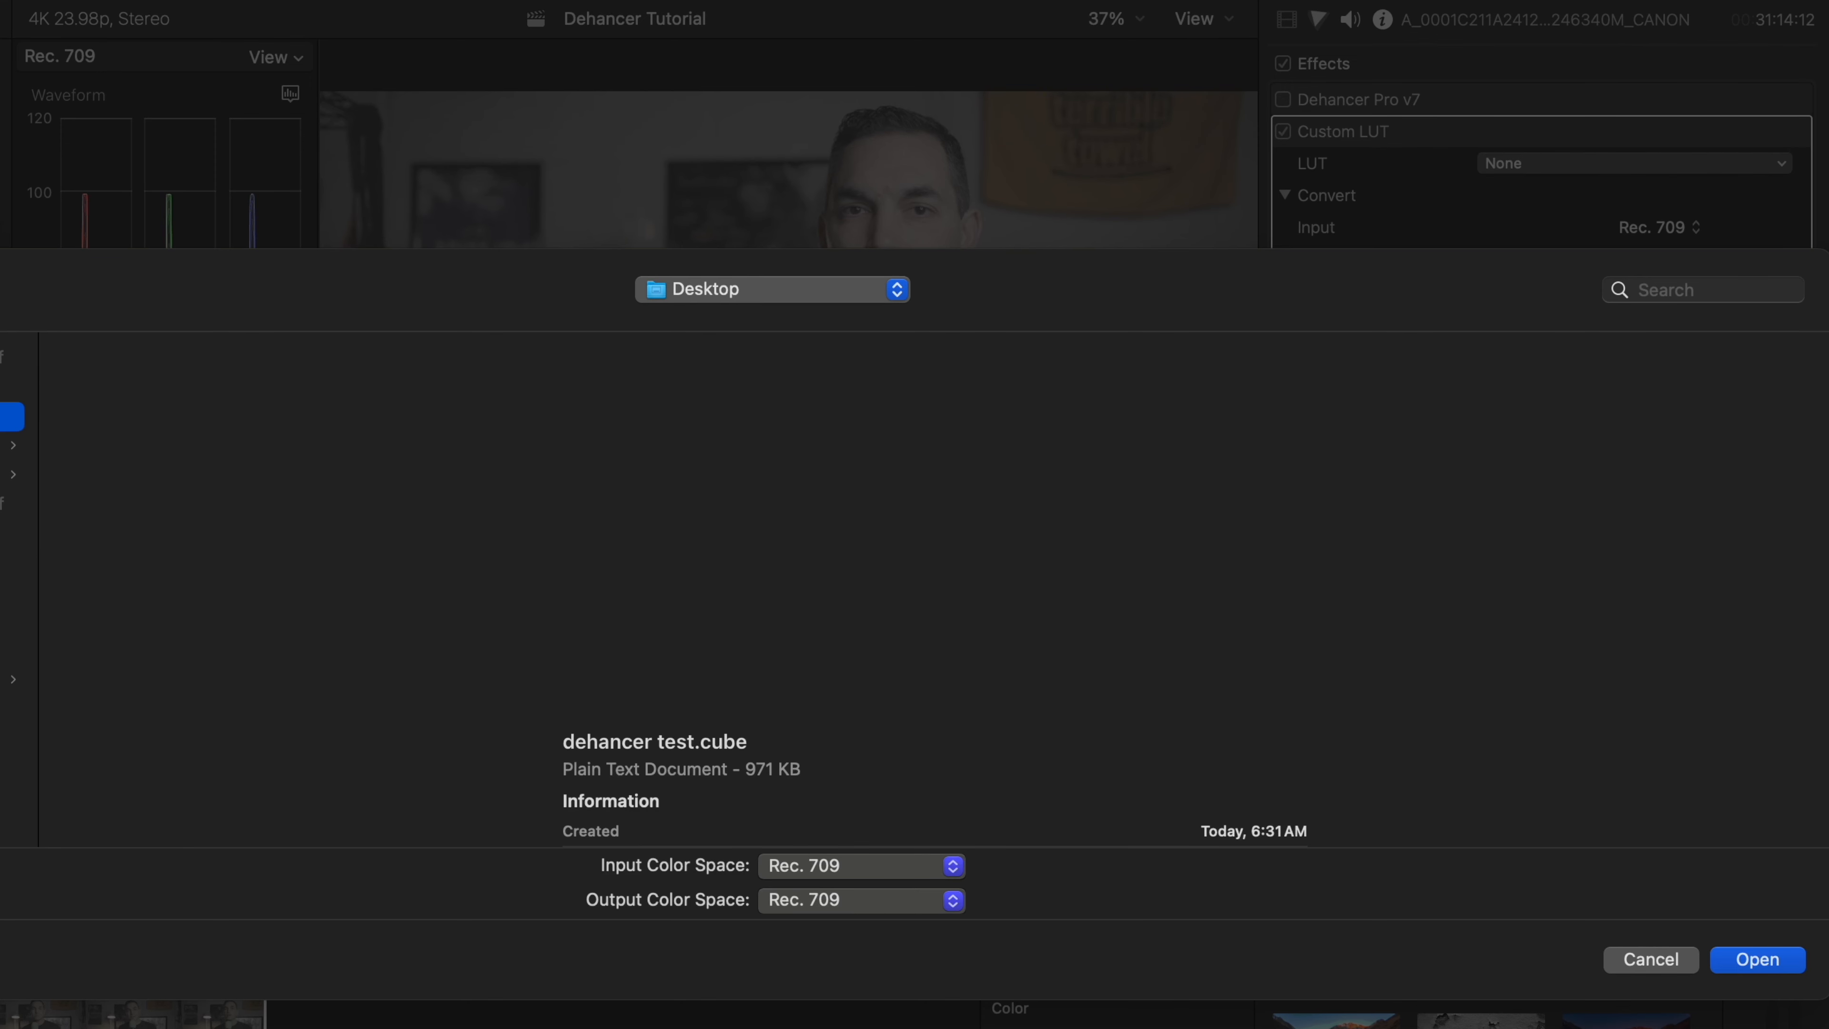
click(1746, 970)
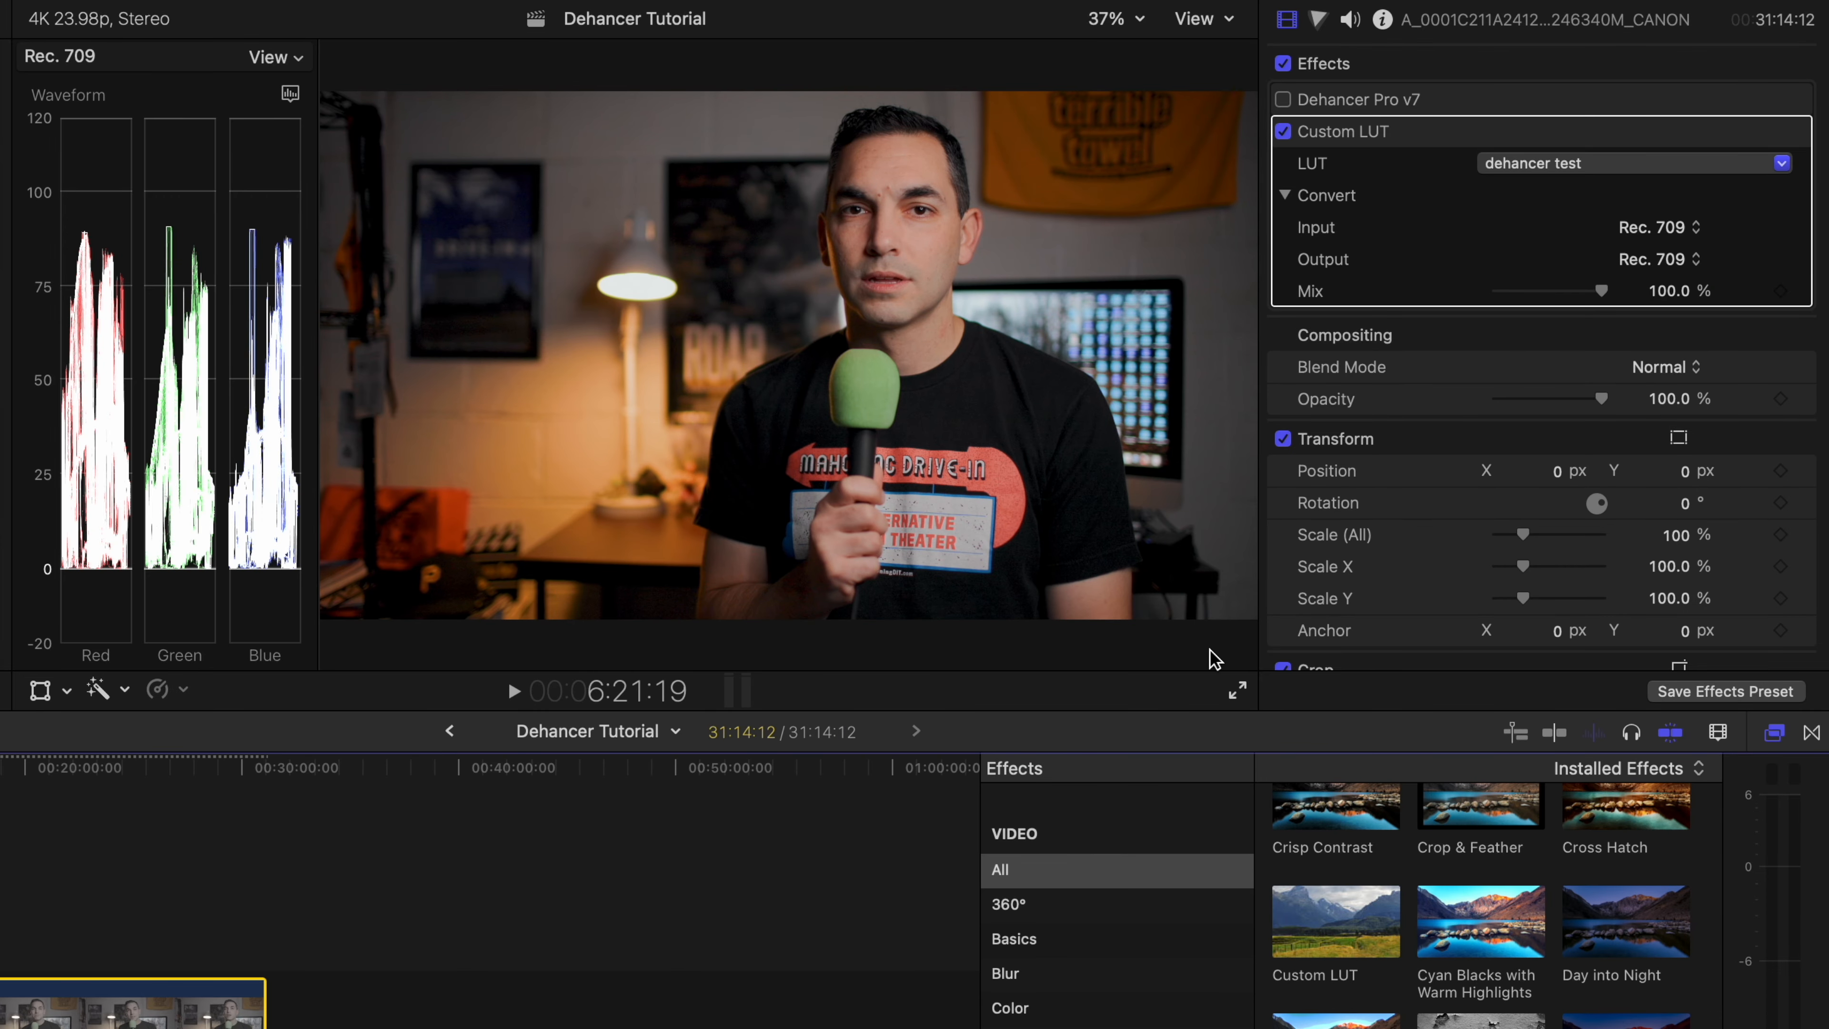
- Compare the Custom LUT look with the Dehancer Pro v7 effect on the clip, leaving only the Custom LUT enabled
click(1283, 131)
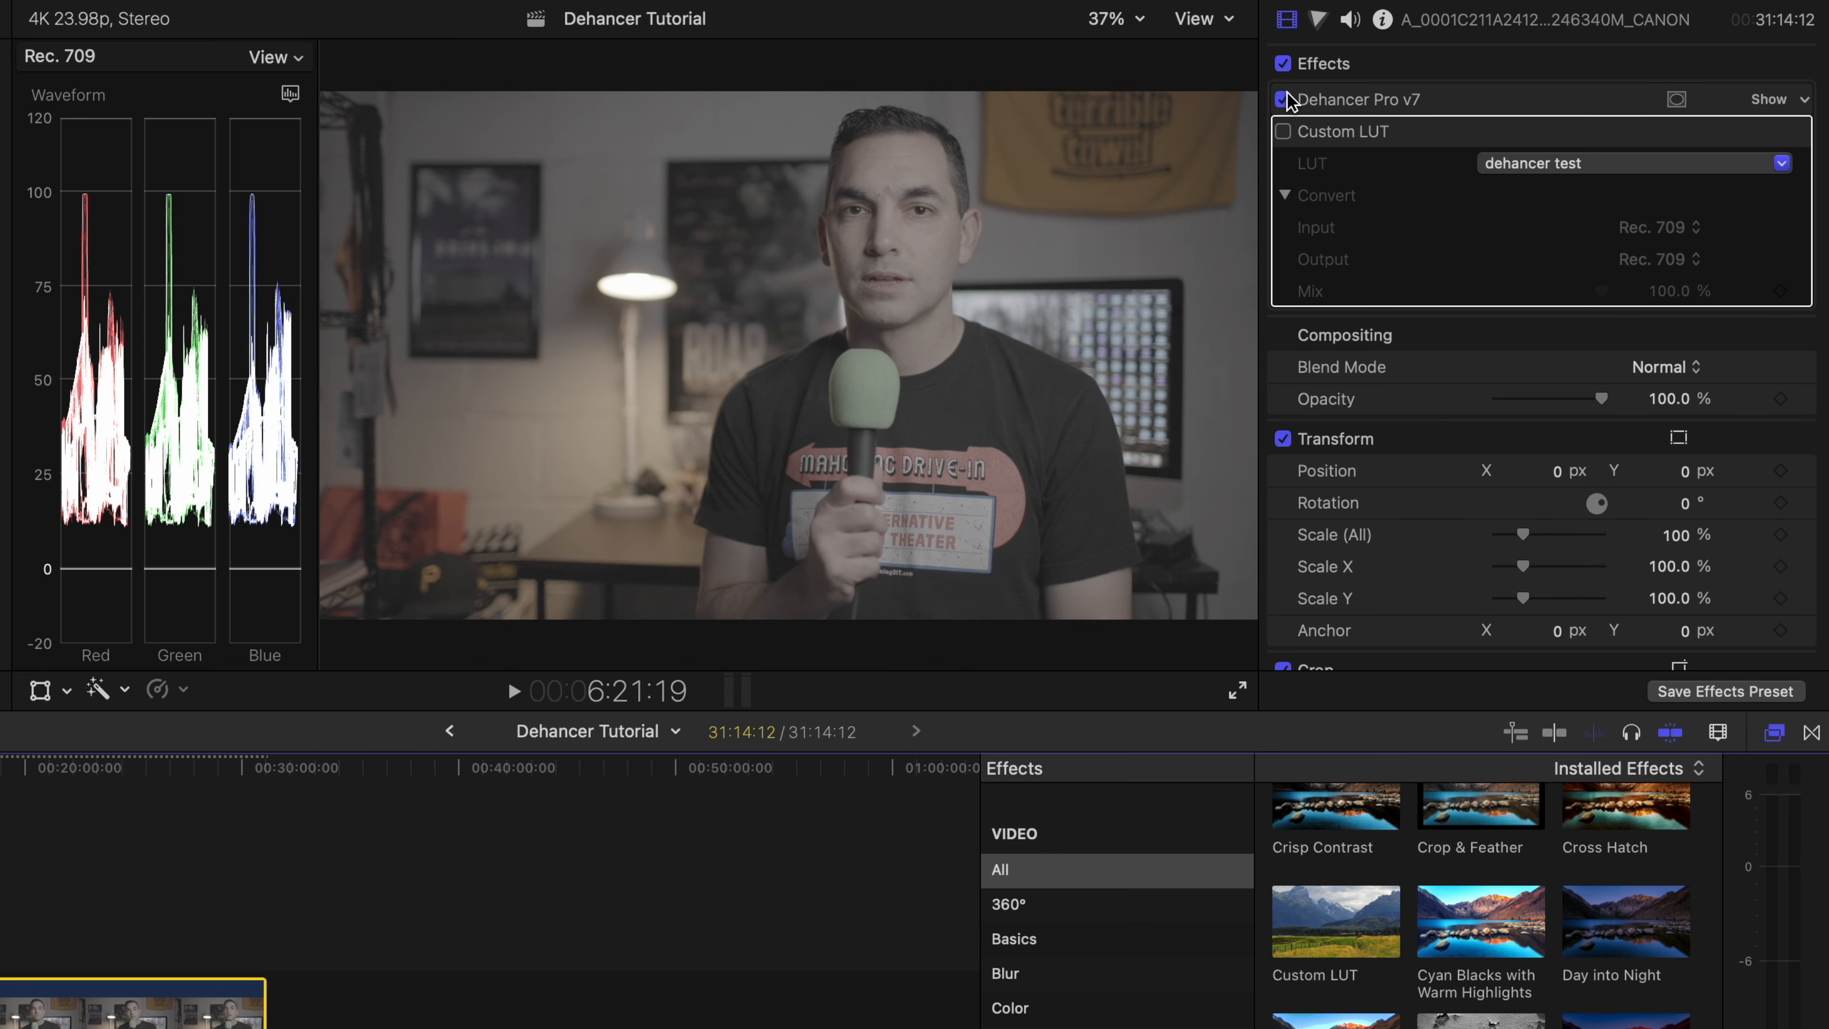
click(1283, 100)
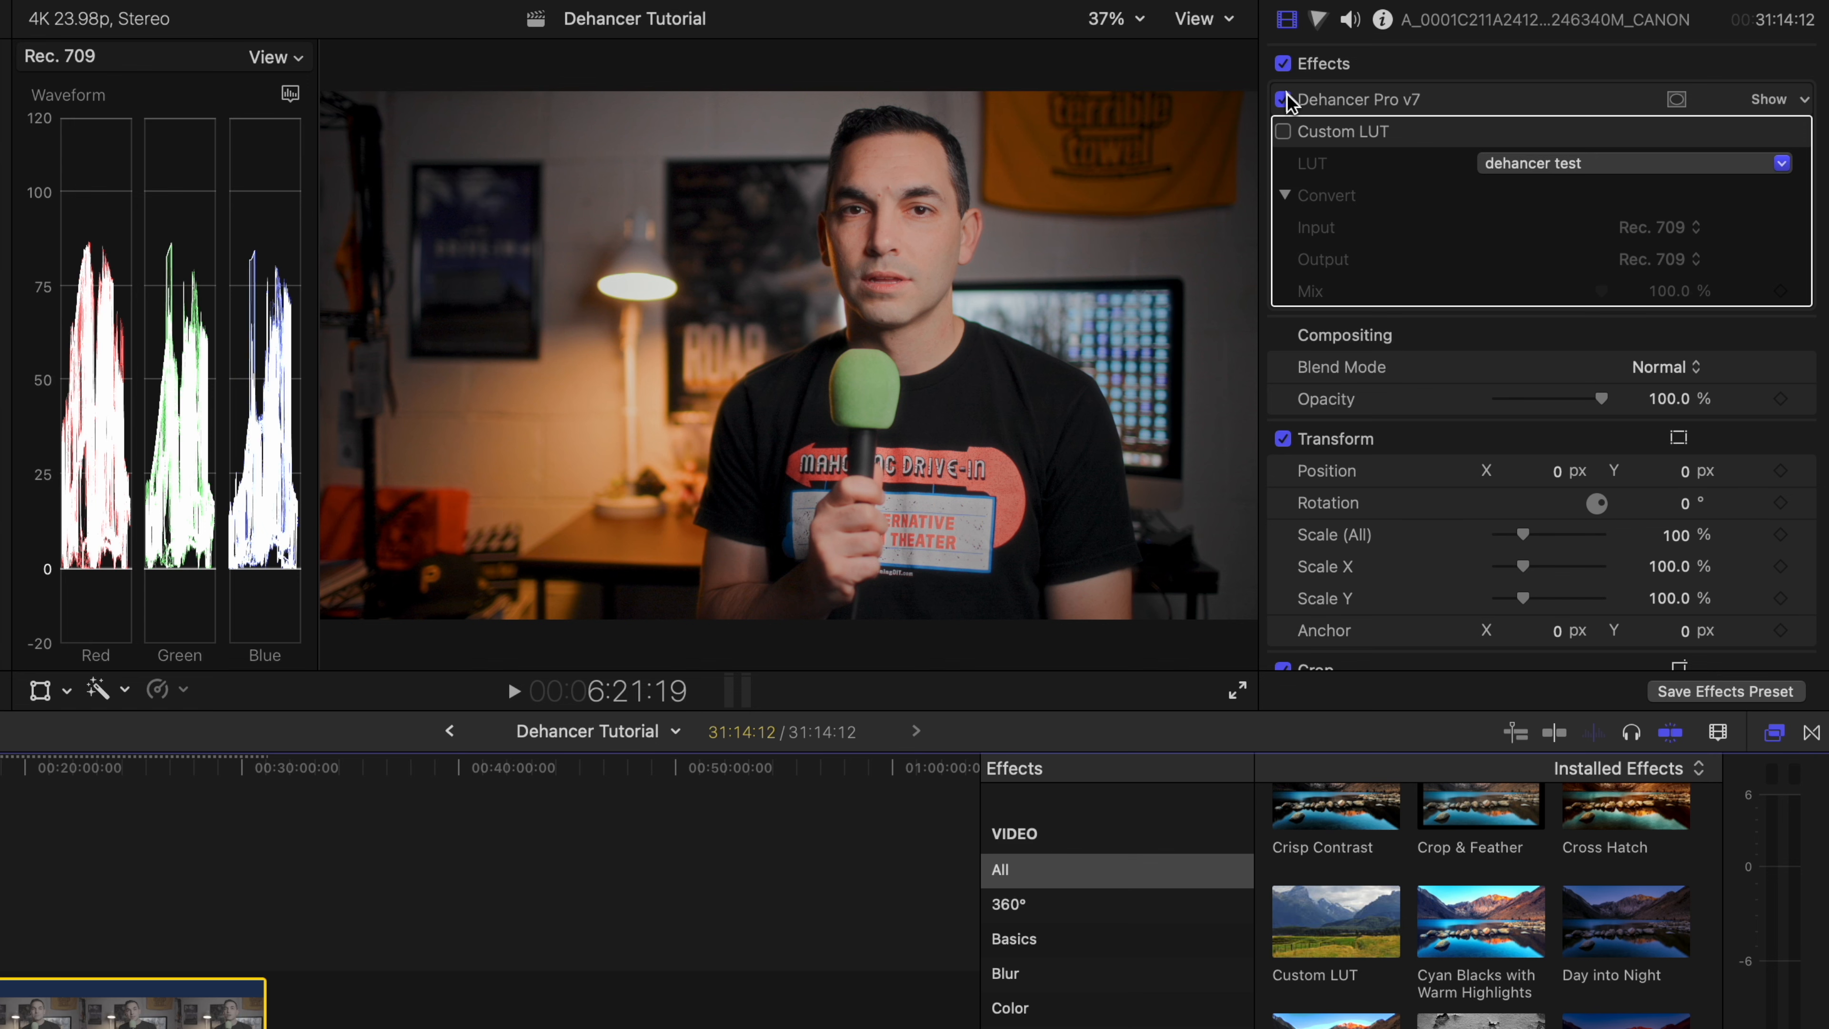
click(1283, 100)
click(1284, 131)
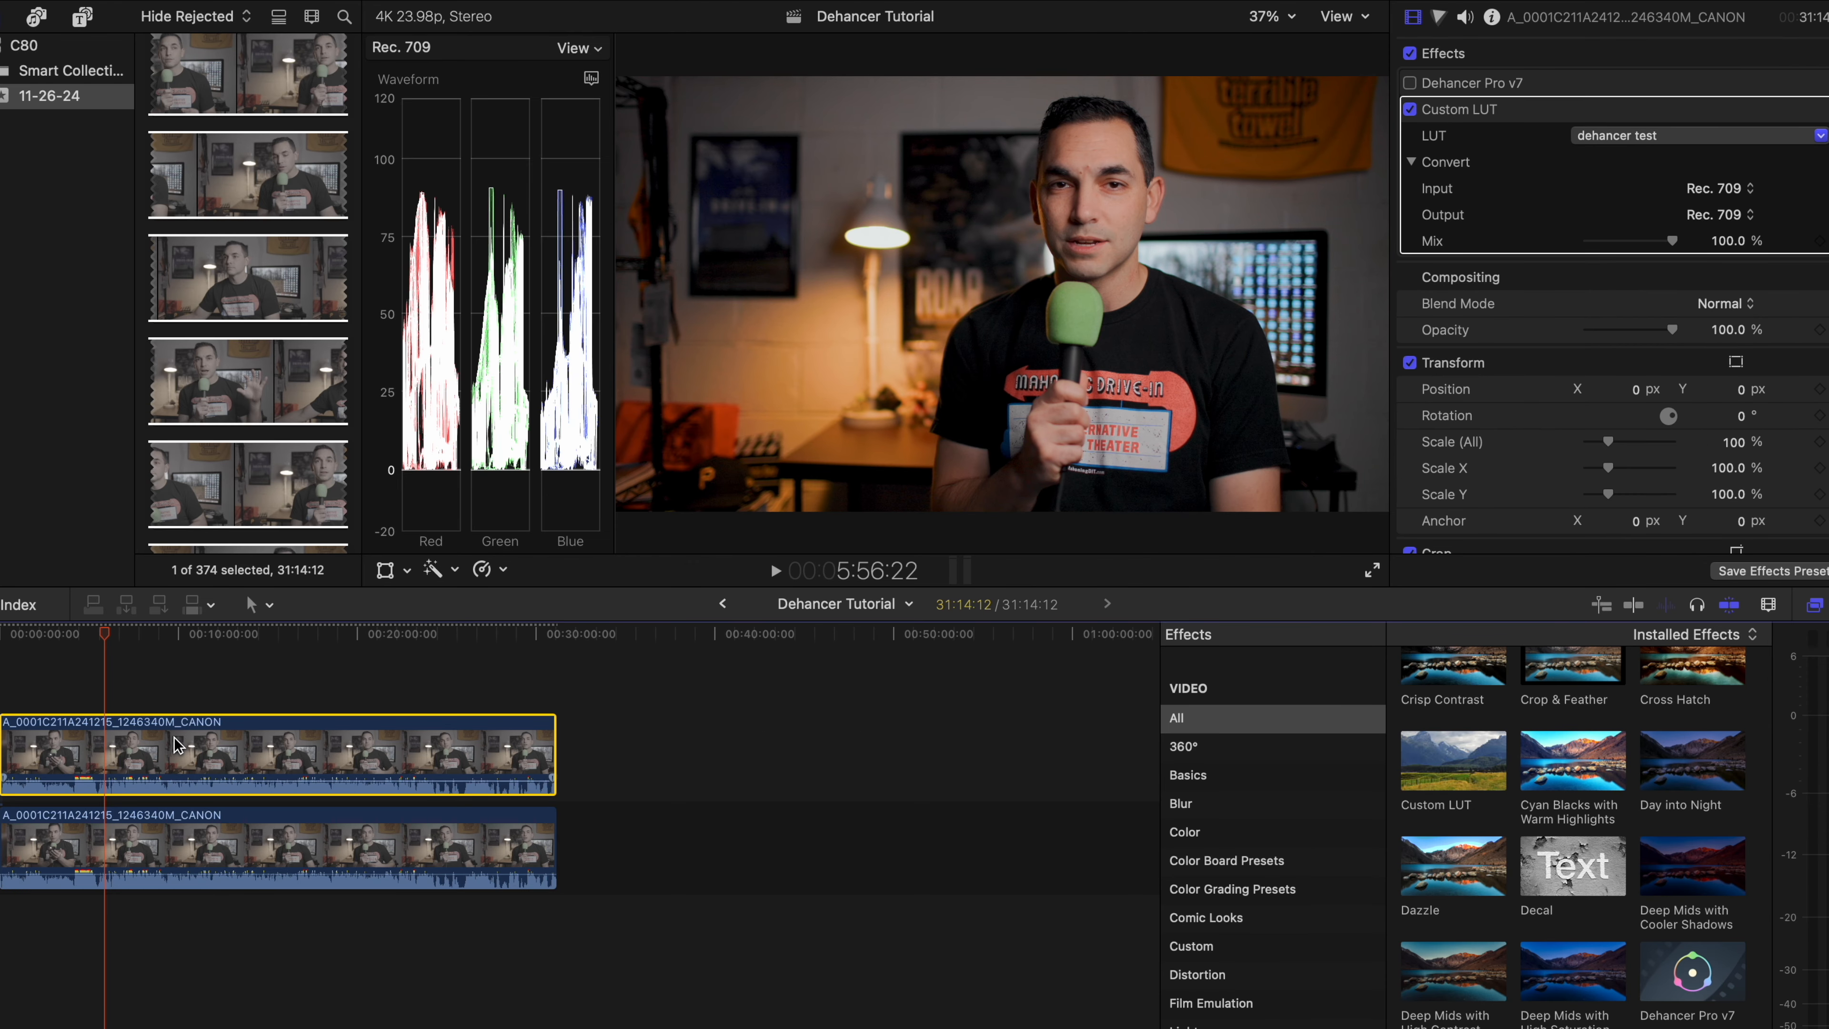
- Switch the upper timeline clip off and on repeatedly to compare its LUT look with the clip below
key(v)
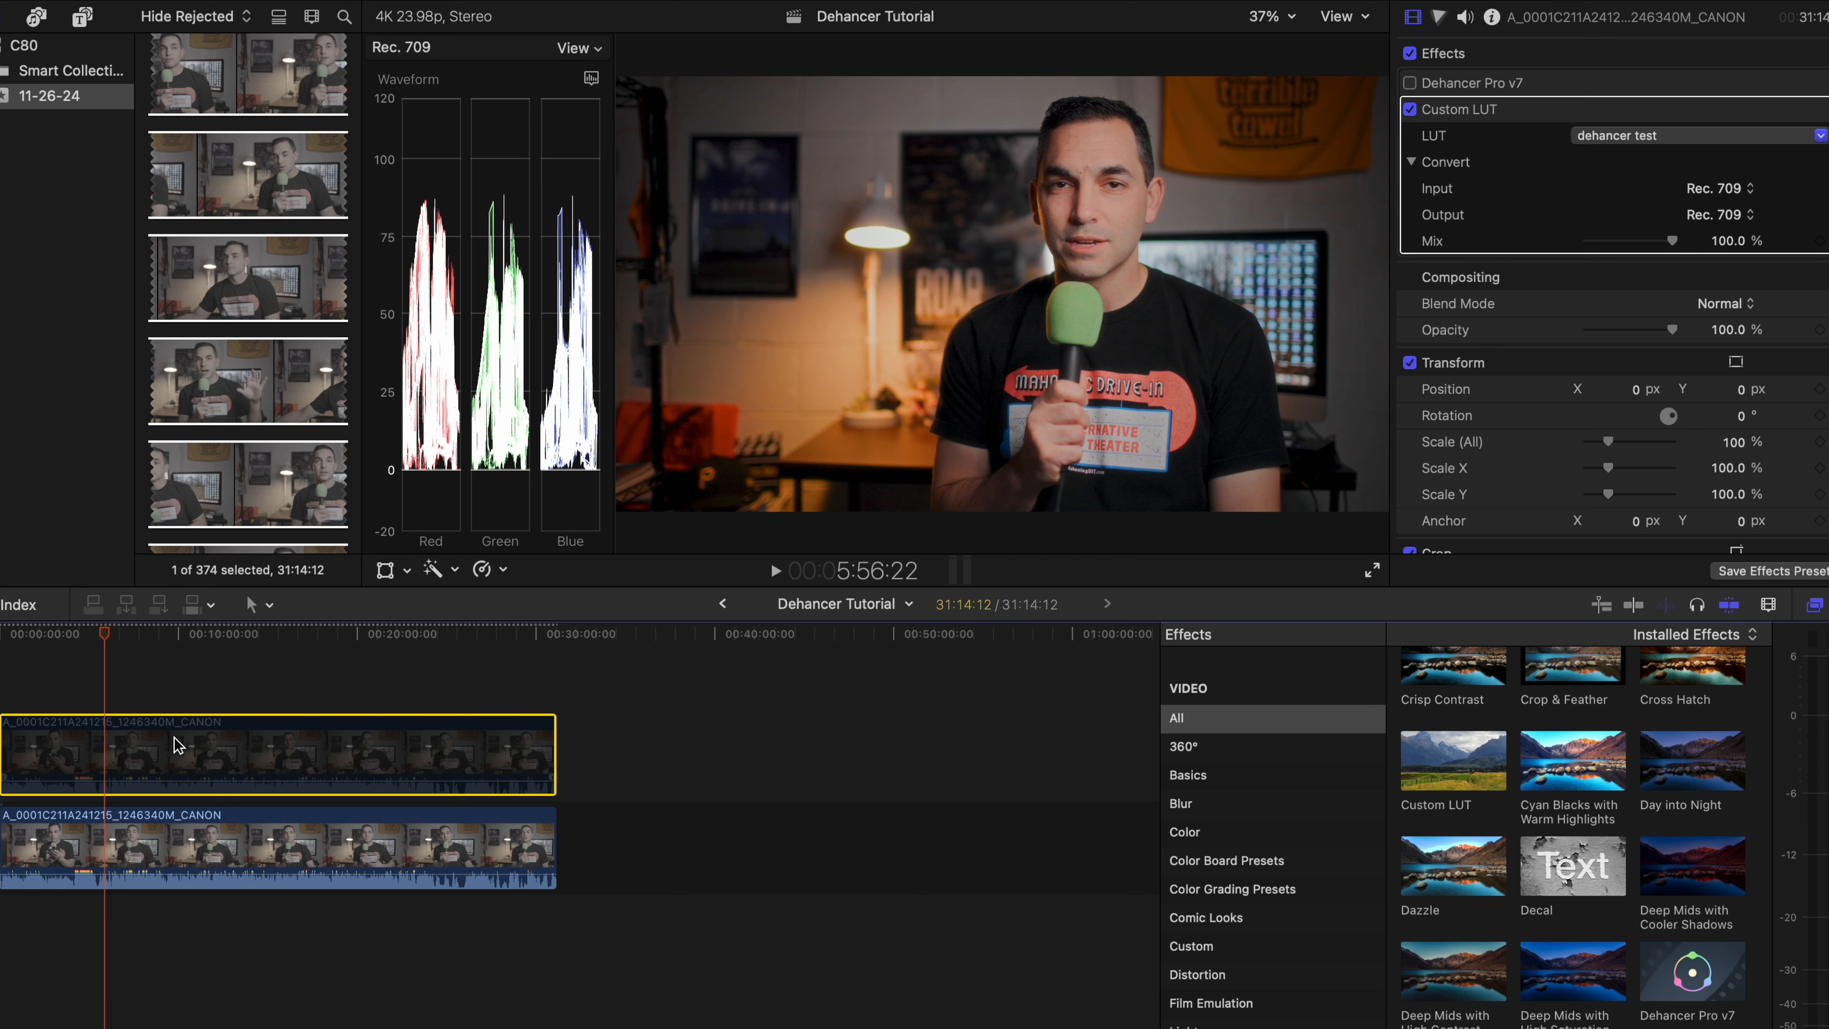
key(v)
key(v)
key(v)
key(v)
key(v)
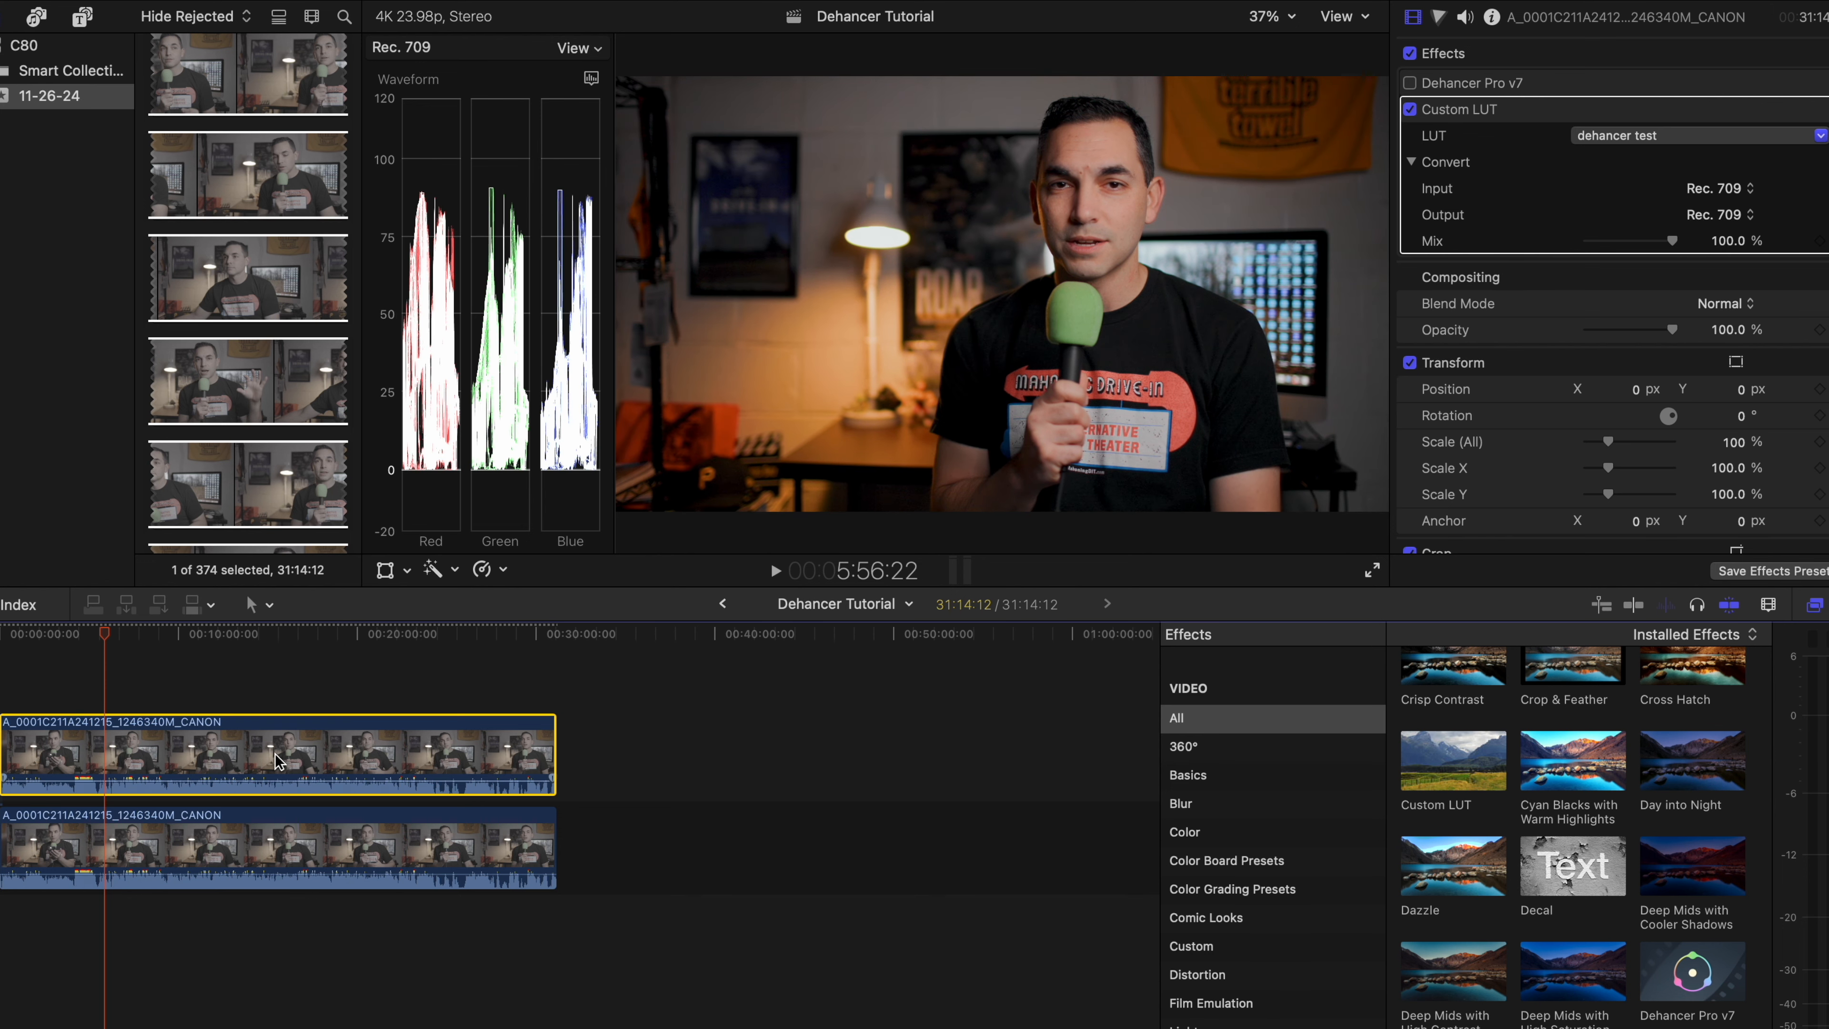
key(v)
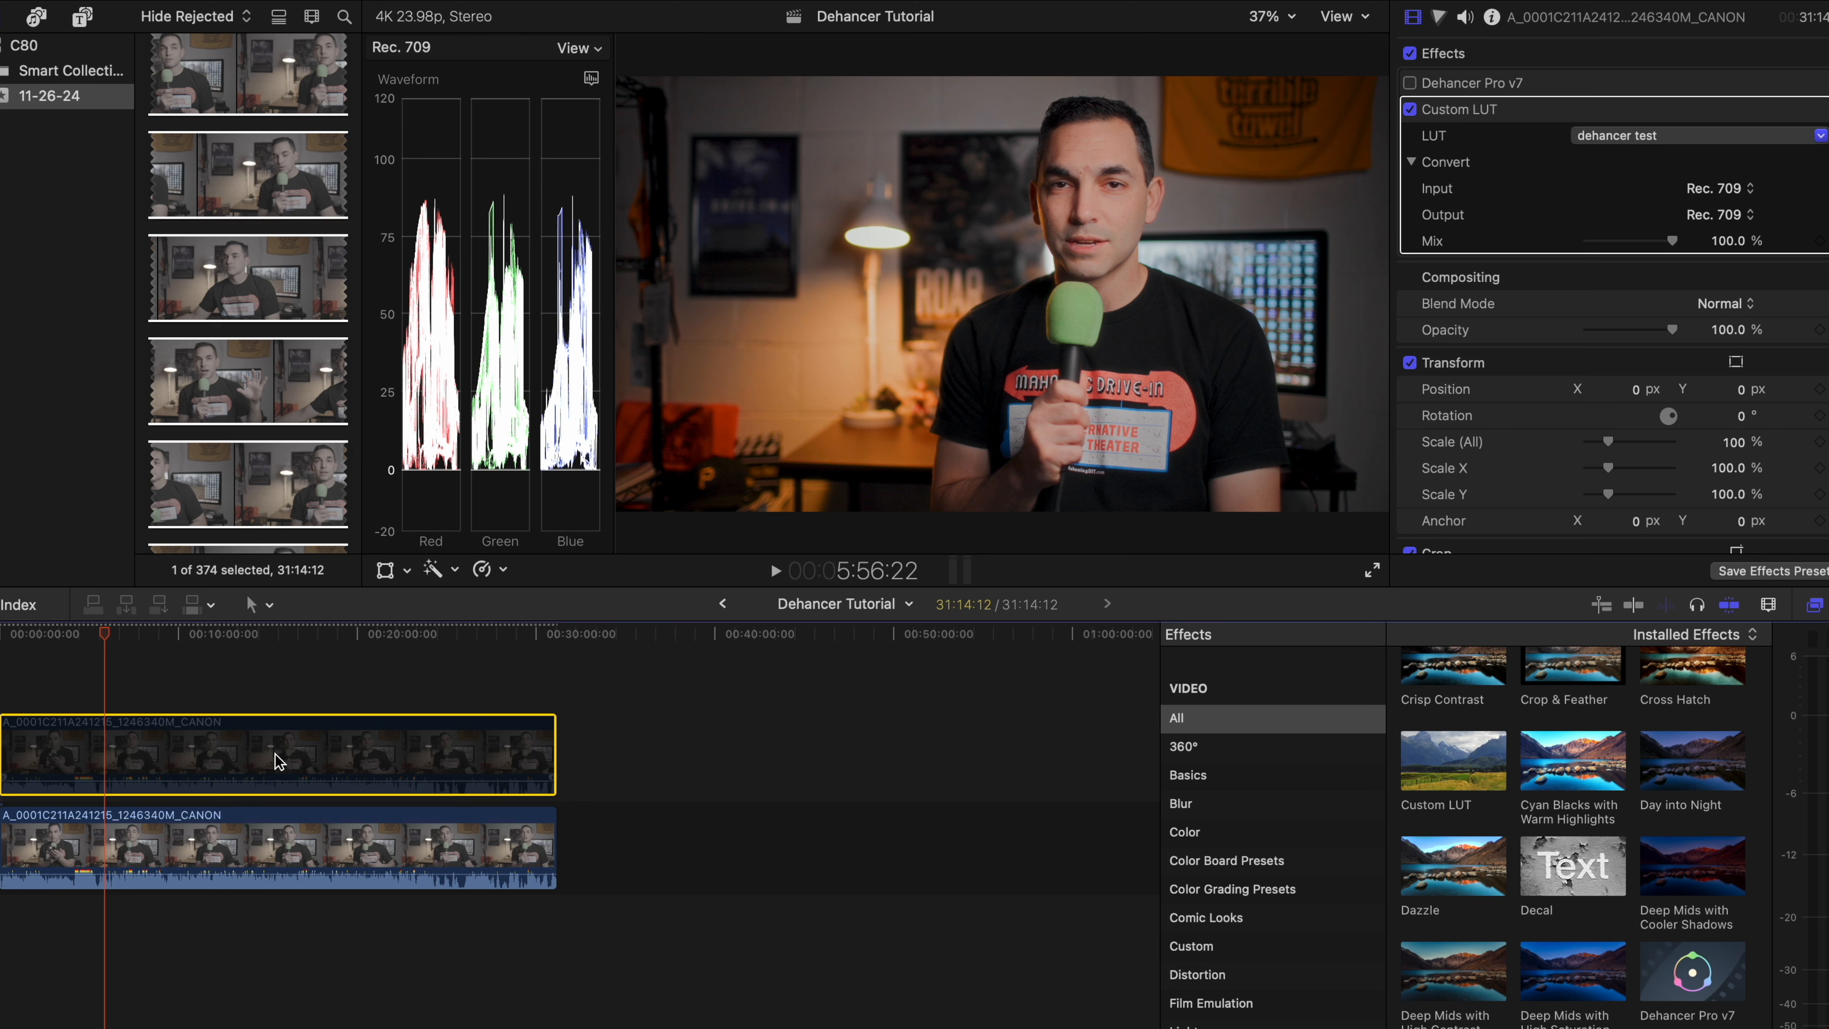
key(v)
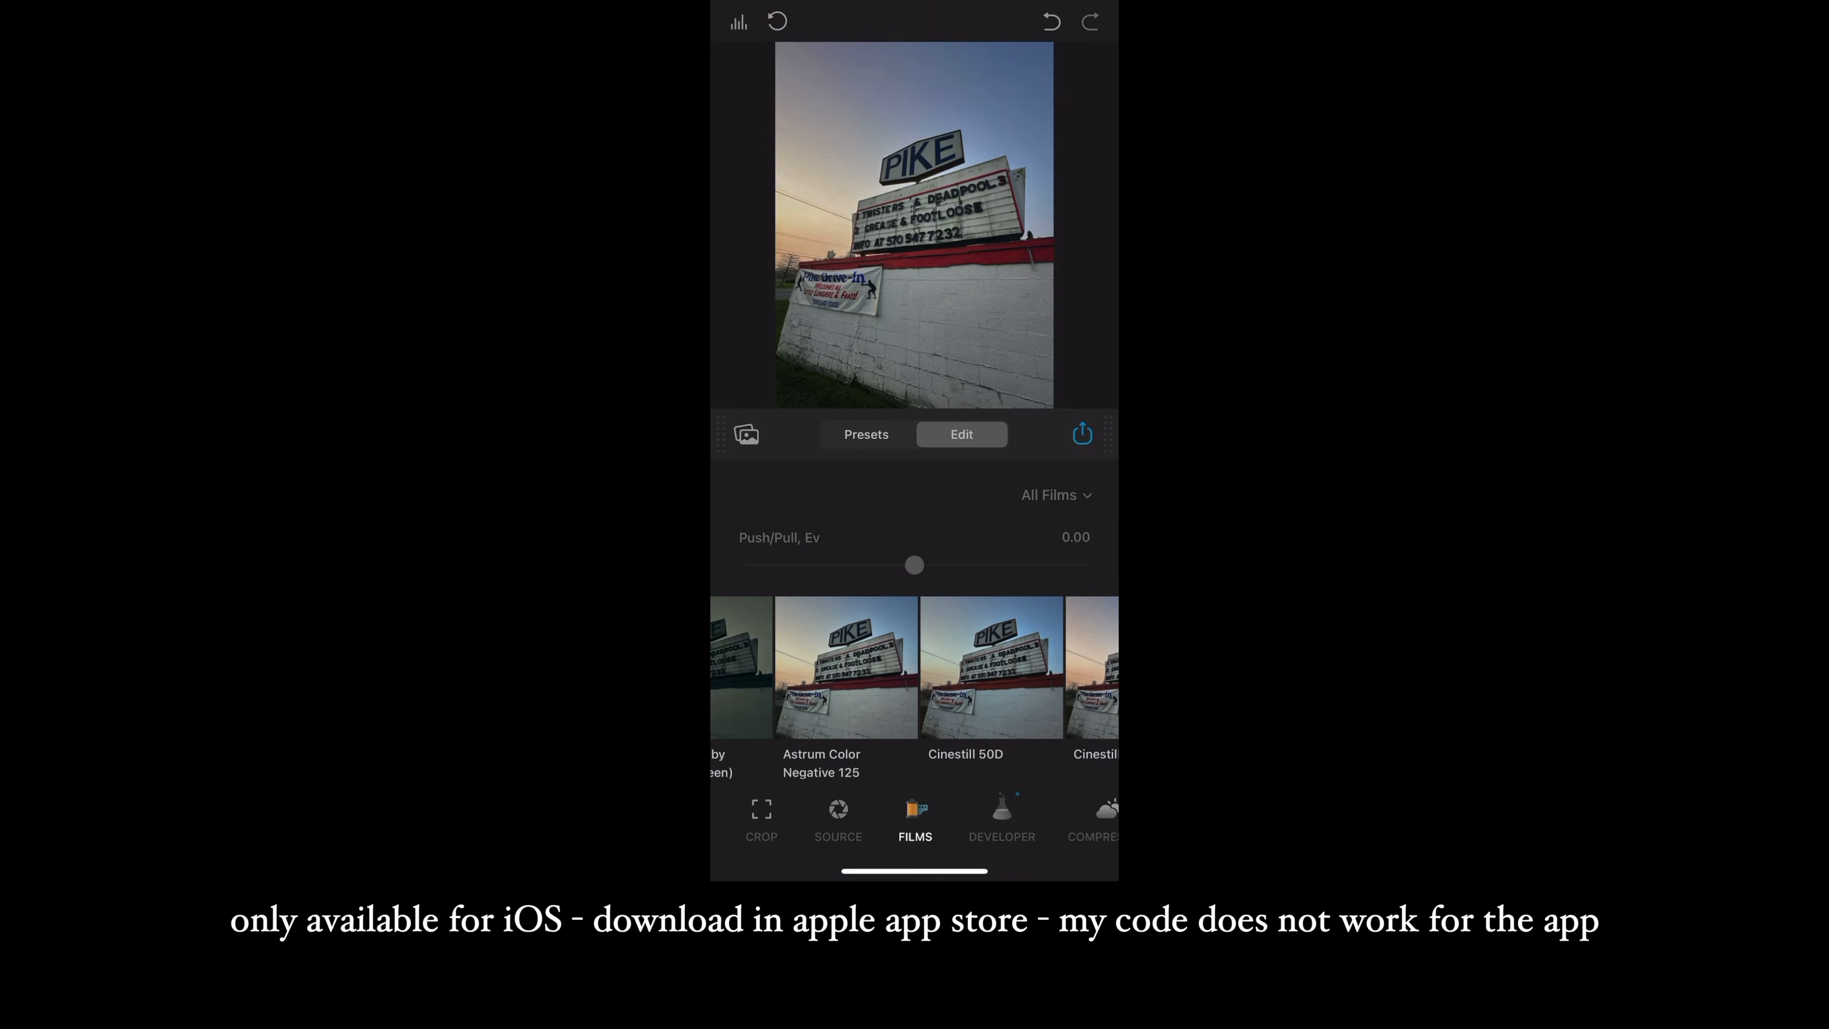
- In the Dehancer iOS app, try film profiles on the drive-in sign photo, choose Cinestill 50D and set Push/Pull to 1.68
scroll(914, 685, left, 3)
click(781, 685)
scroll(914, 685, right, 3)
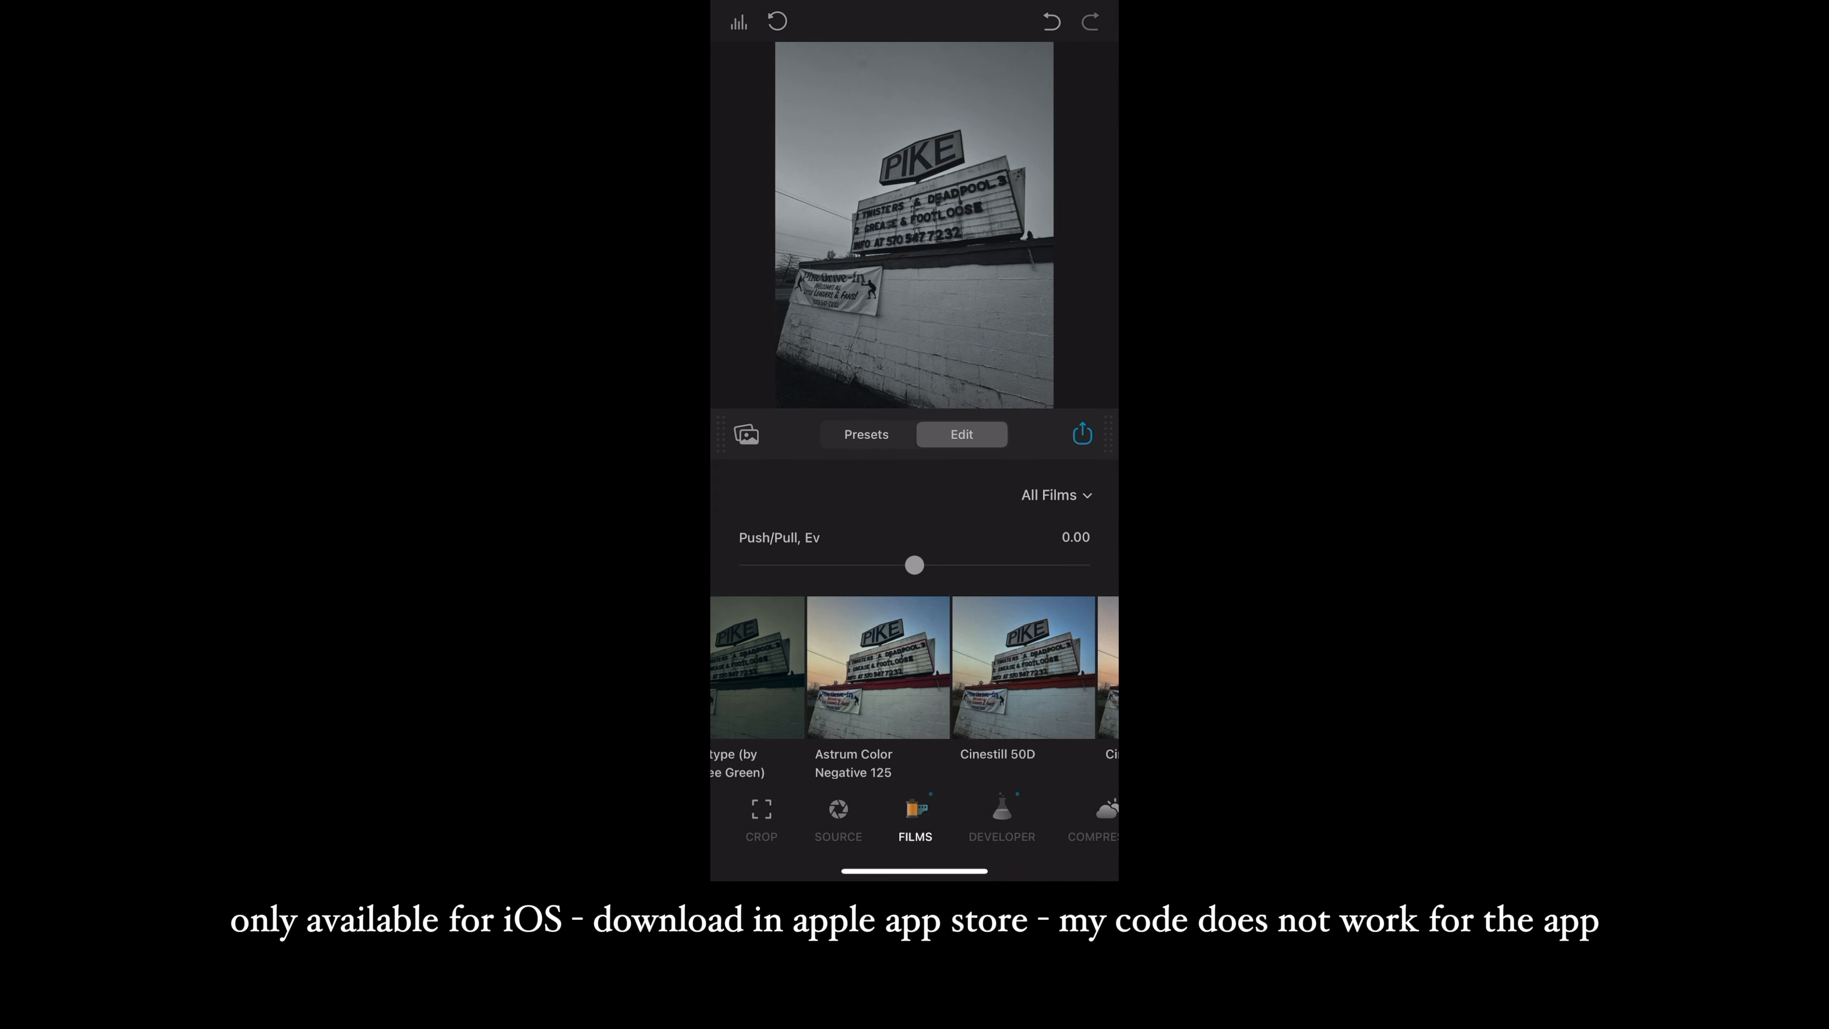
click(877, 684)
scroll(914, 685, right, 2)
click(846, 684)
drag(919, 565, 1007, 565)
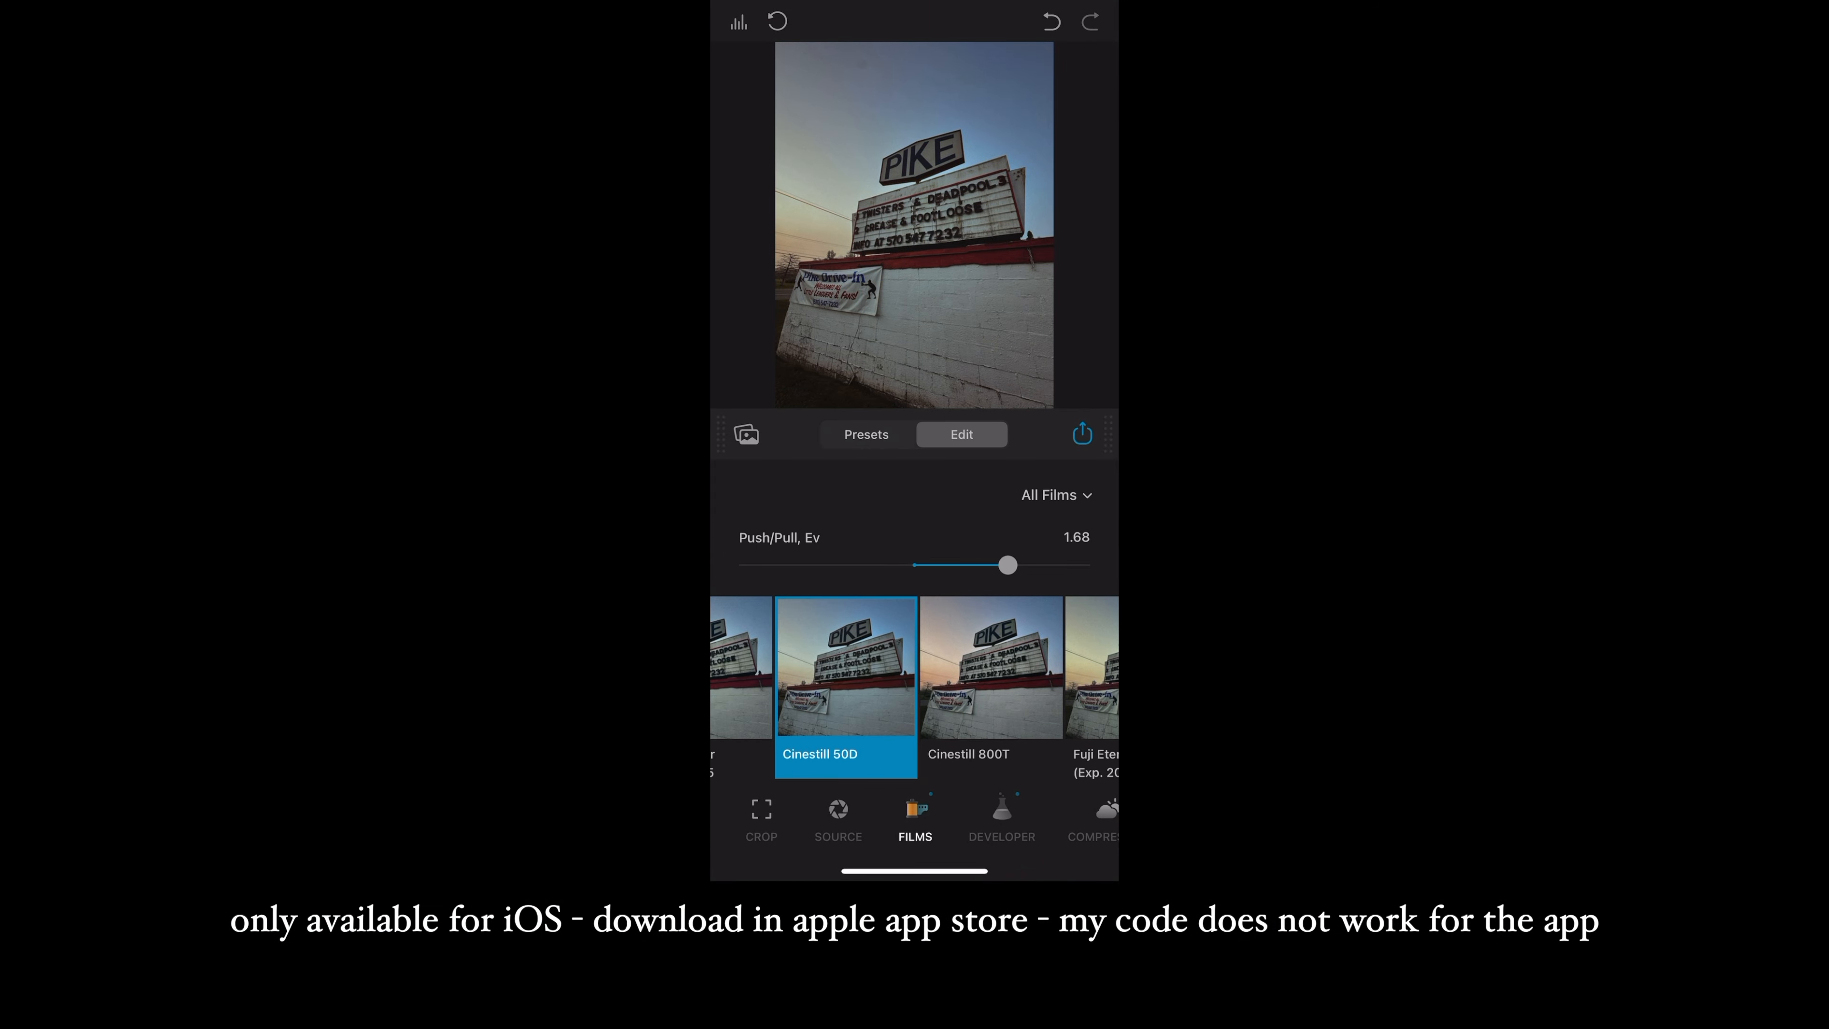
- Set the film compression Impact to 73.90 for the photo
click(1002, 822)
drag(909, 703, 993, 645)
scroll(915, 821, right, 3)
click(952, 822)
scroll(915, 821, right, 3)
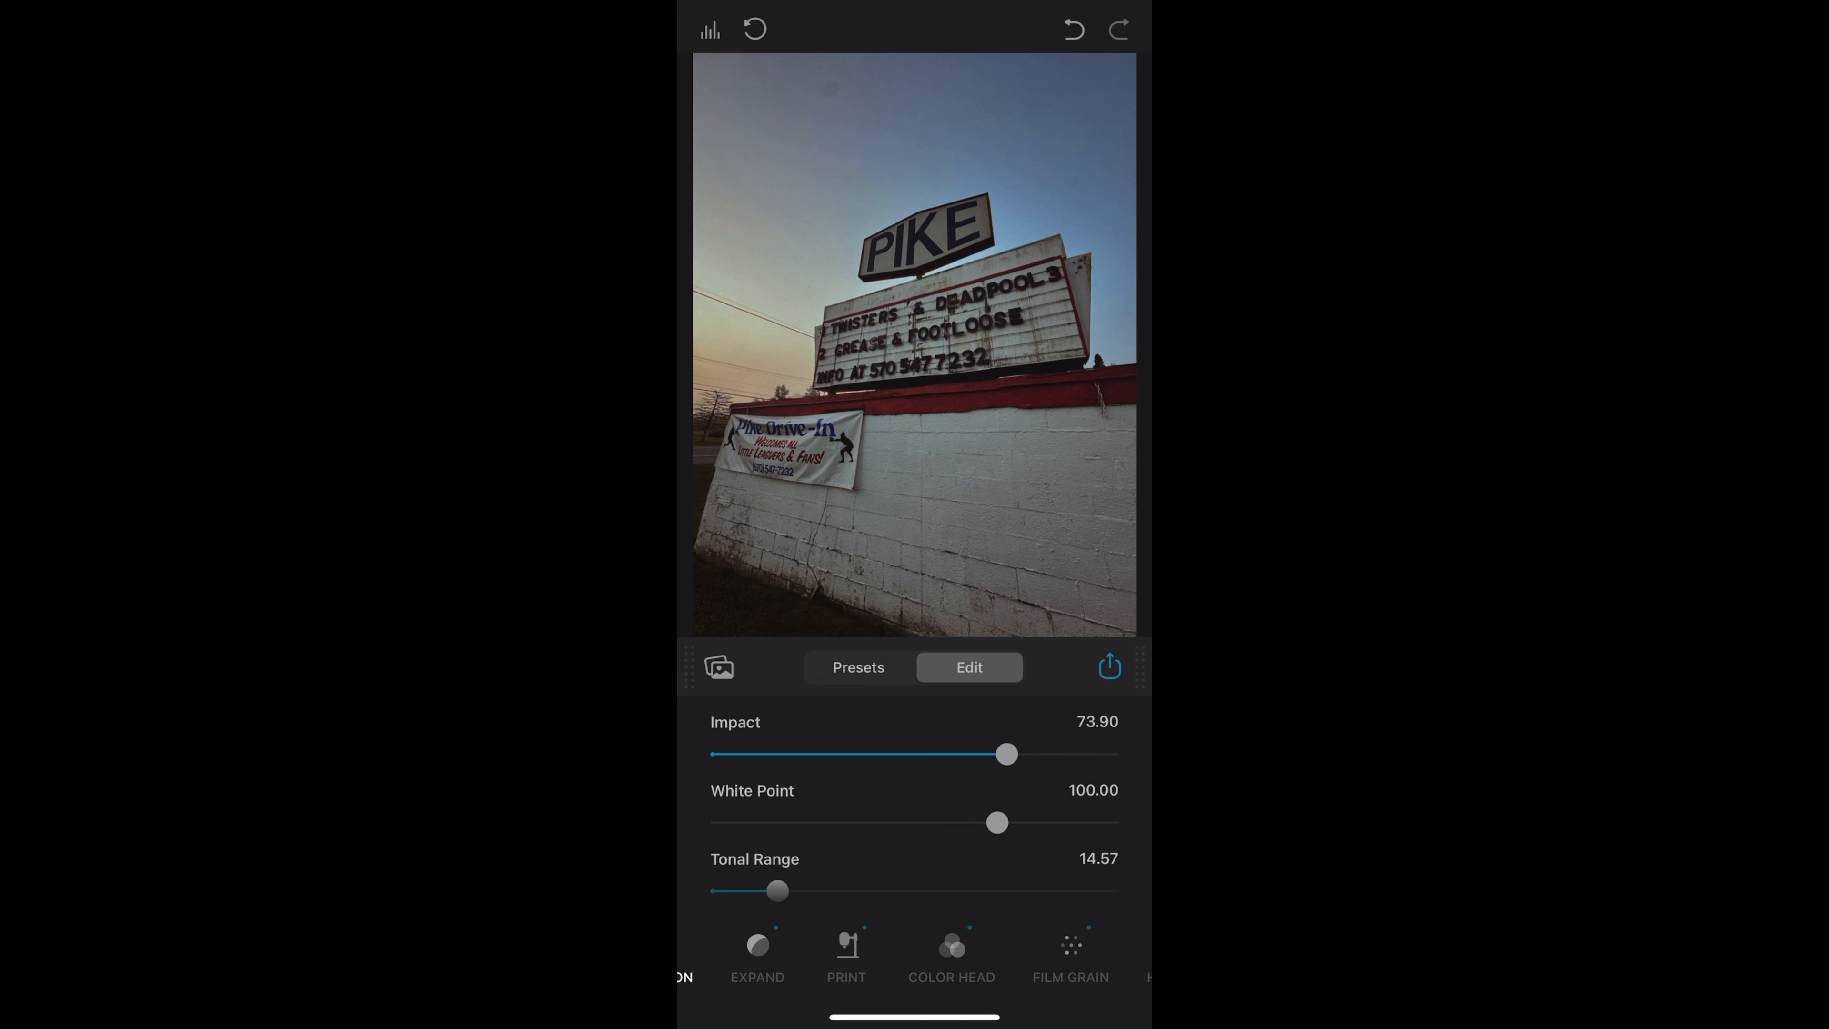
- Set the Film Grain profile to 16 mm ISO 500 and its Amount to 41.04
click(1071, 955)
click(1077, 866)
click(1083, 801)
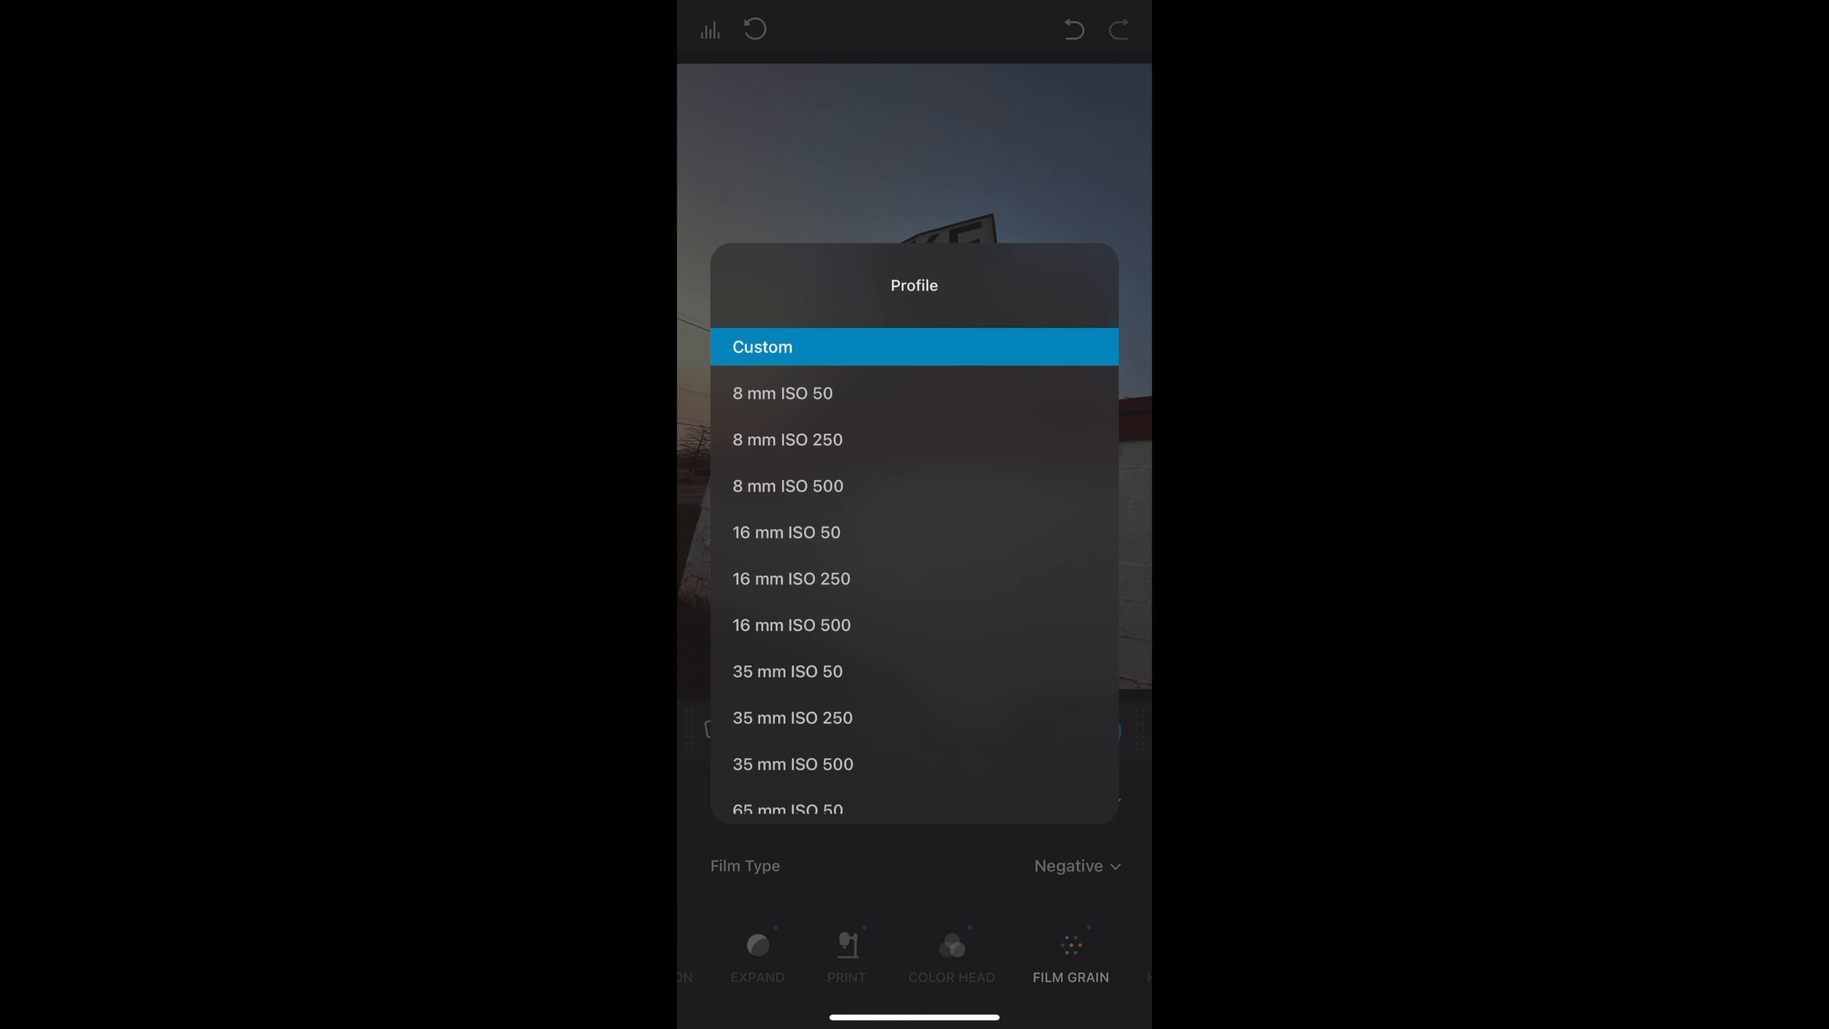
scroll(914, 576, down, 1)
scroll(915, 576, up, 1)
click(792, 614)
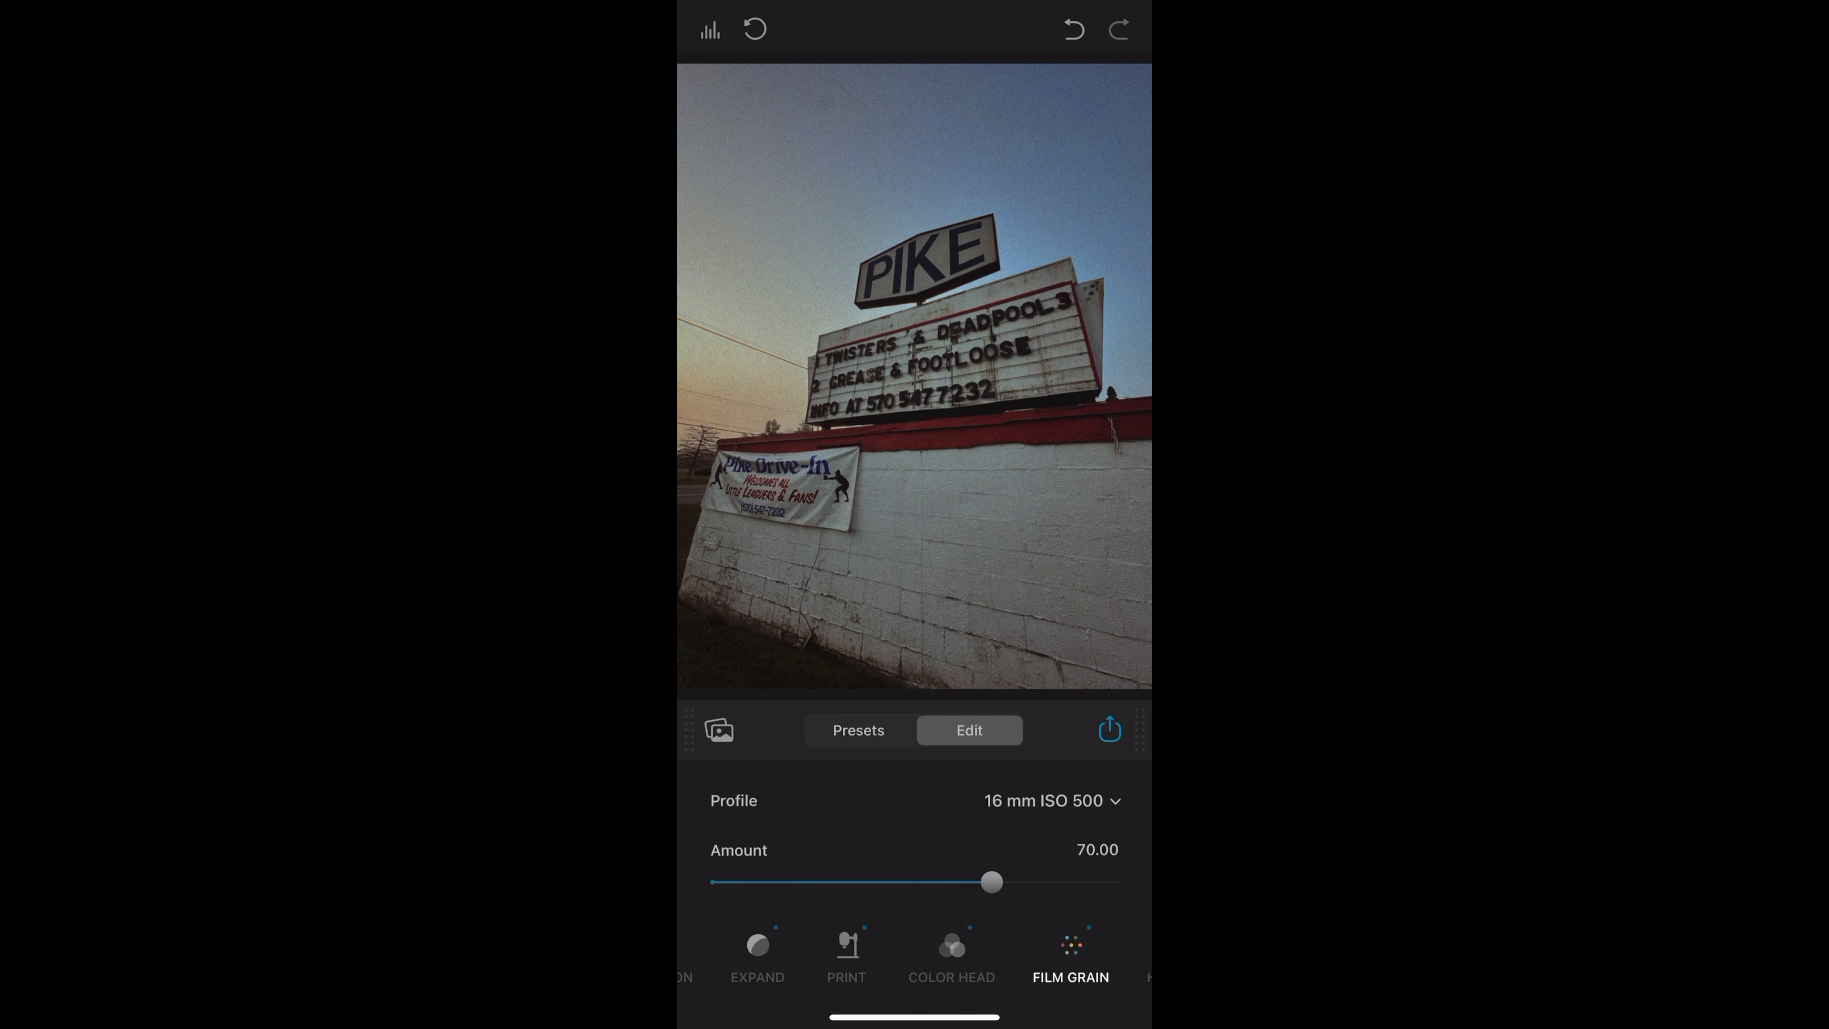
drag(991, 881, 880, 881)
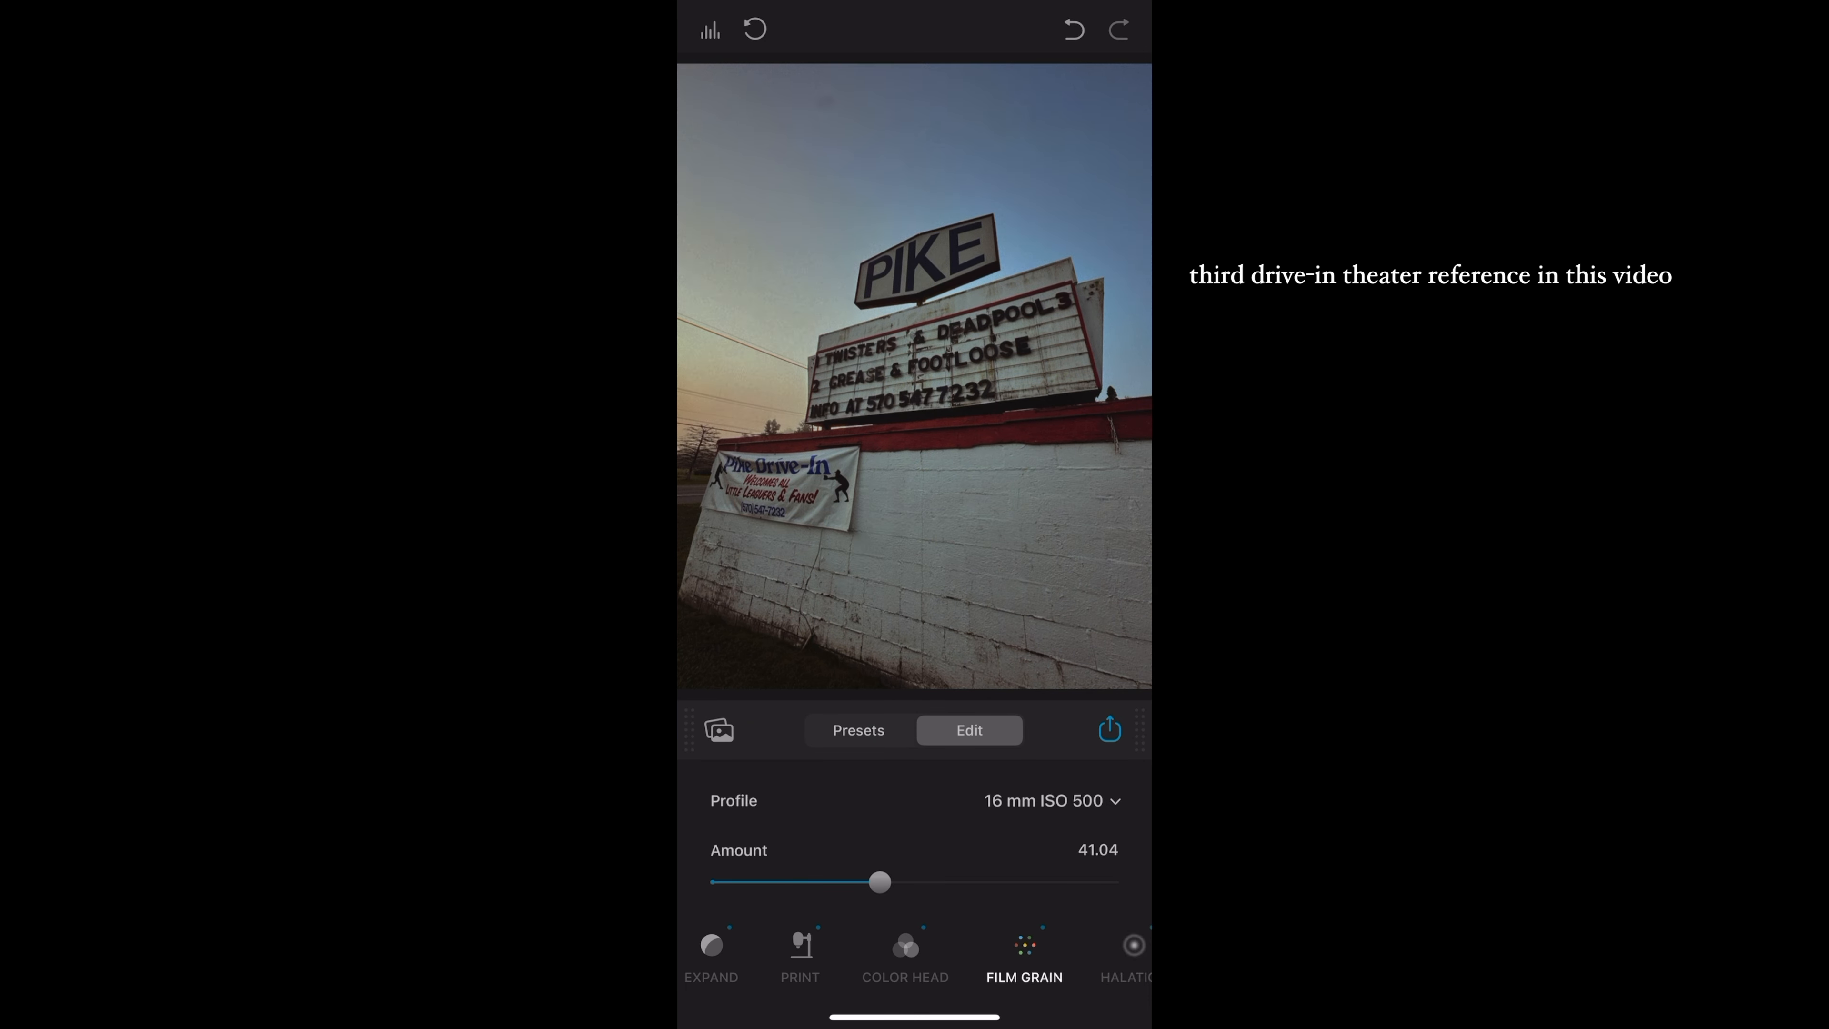
- Set the Bloom Amplify to 87.43 for the photo
click(1149, 962)
drag(866, 820, 1058, 819)
click(1027, 951)
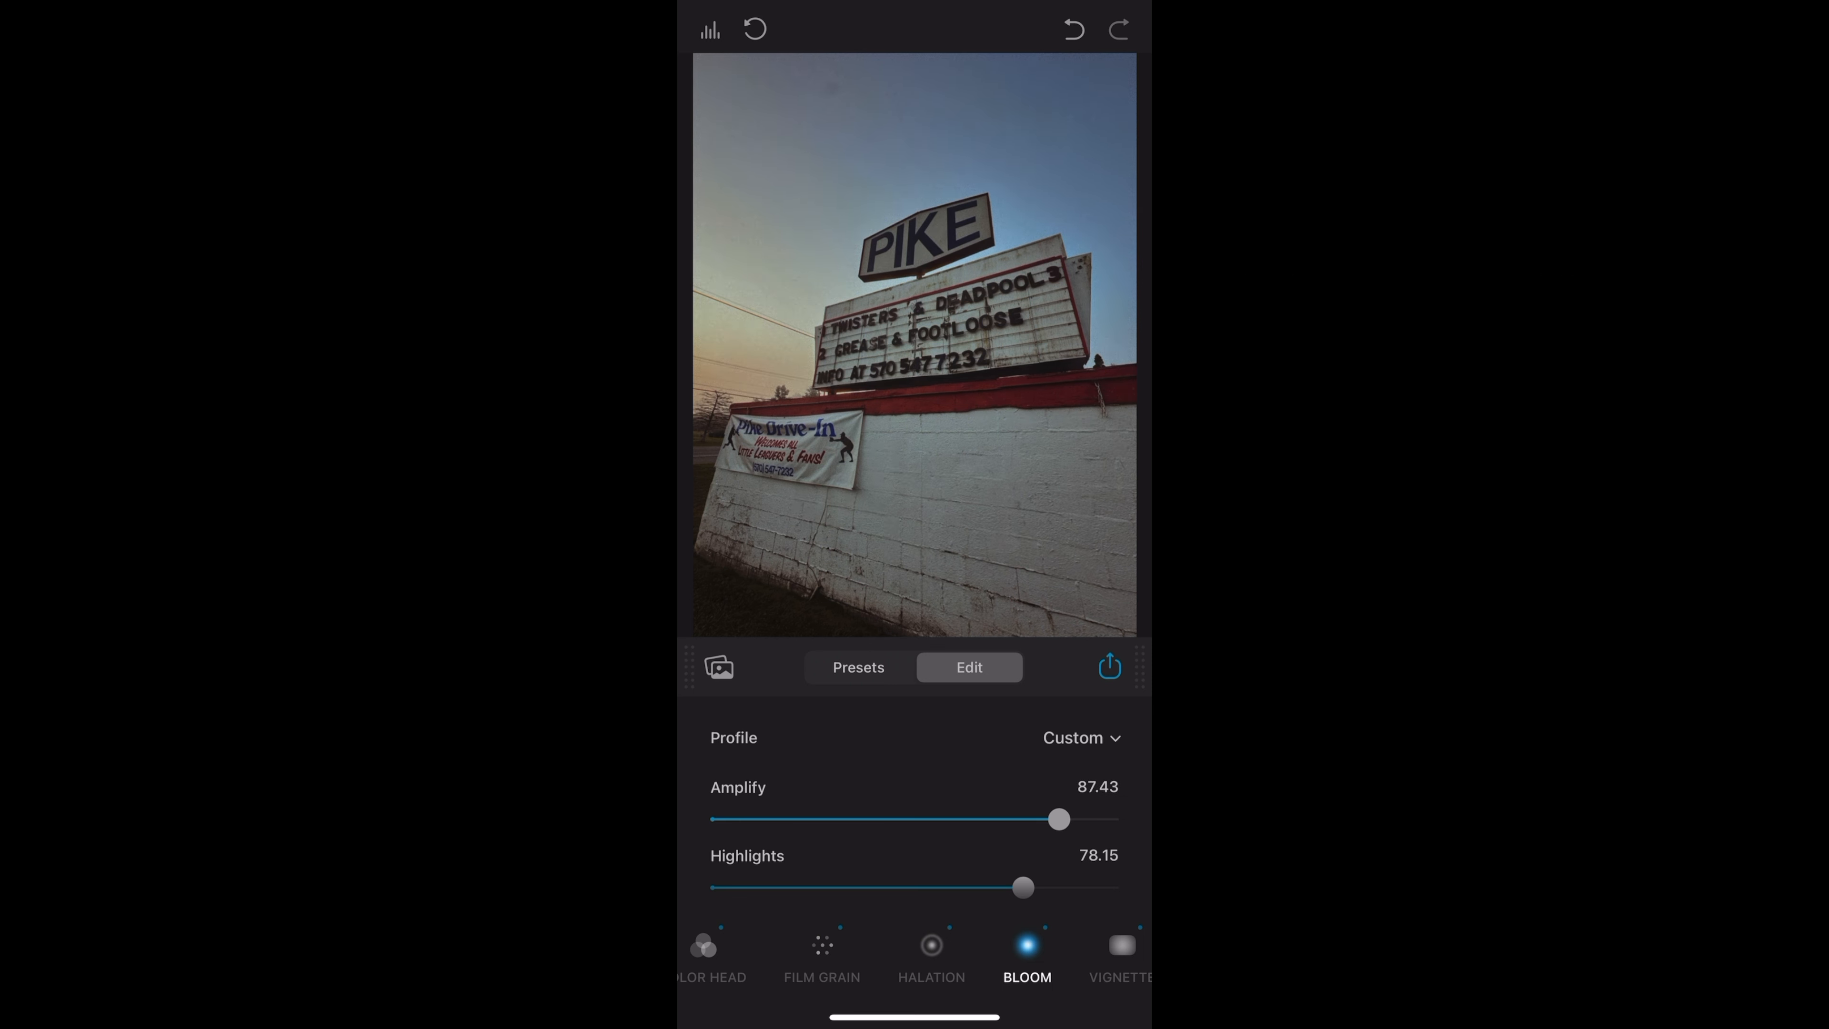
- Set the Vignette Exposure to -1.16 and its Size to 67.08
click(1121, 951)
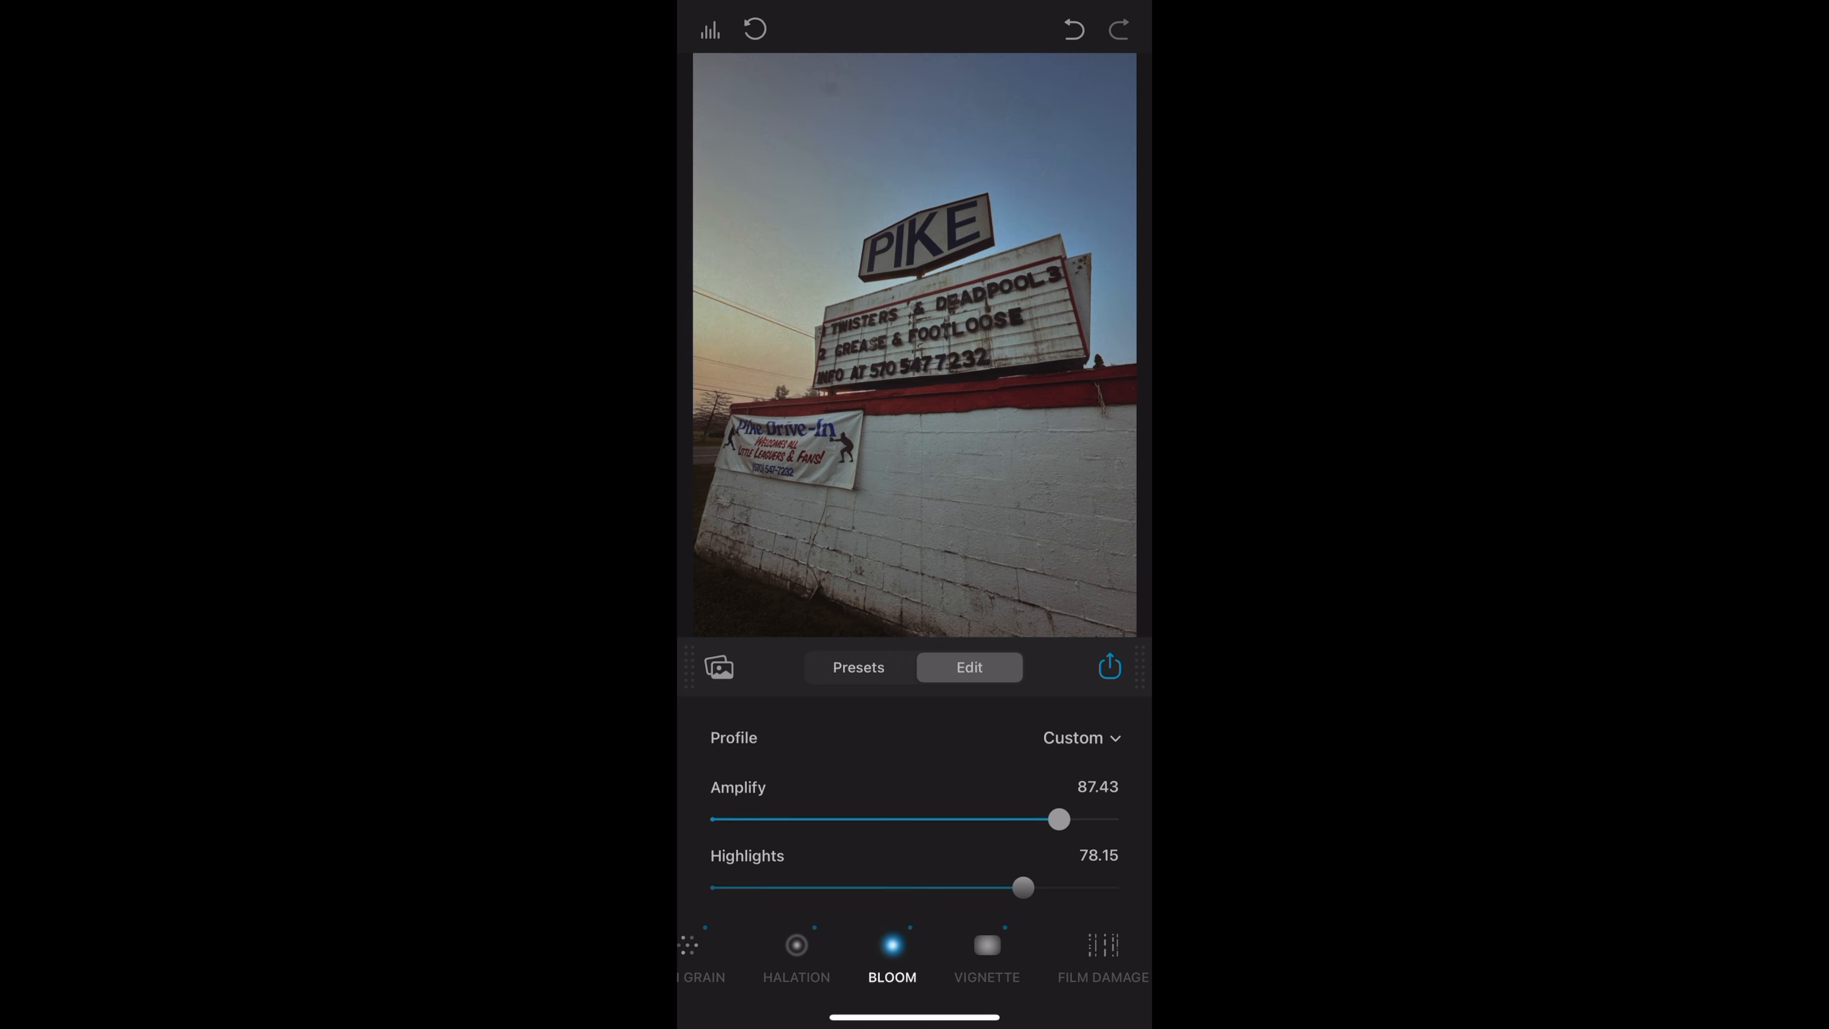
drag(840, 754, 800, 754)
drag(1071, 822, 980, 822)
drag(1008, 951, 864, 951)
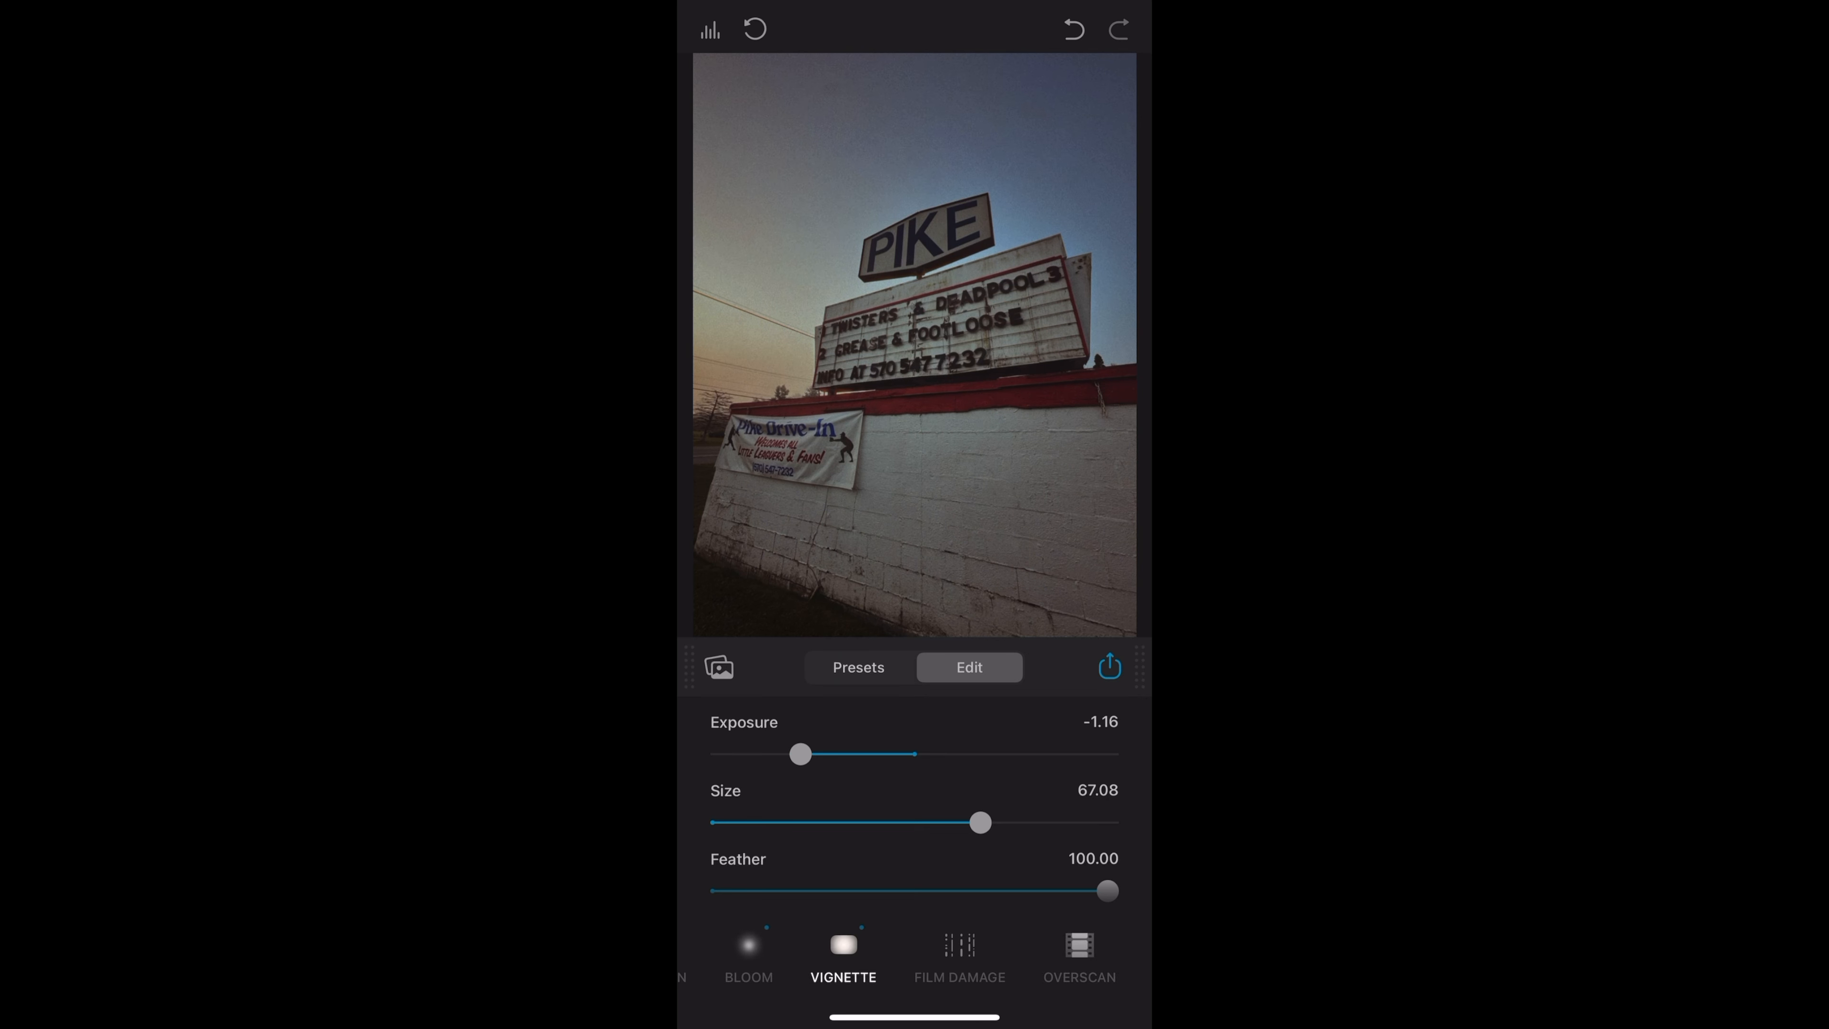